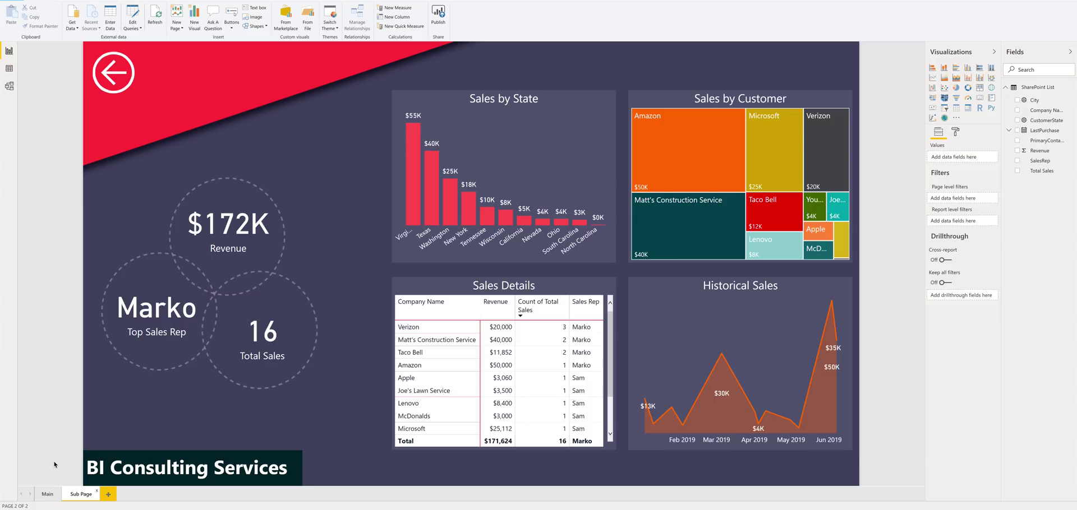
Show the Main Customer Sales page, then bring up the SharePoint list in Safari
click(41, 495)
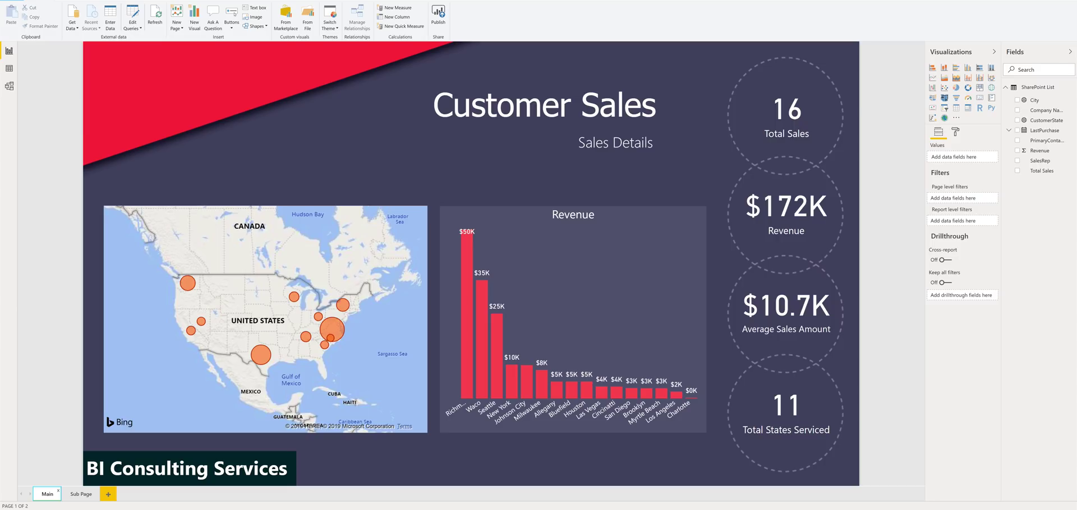
key(alt+Tab)
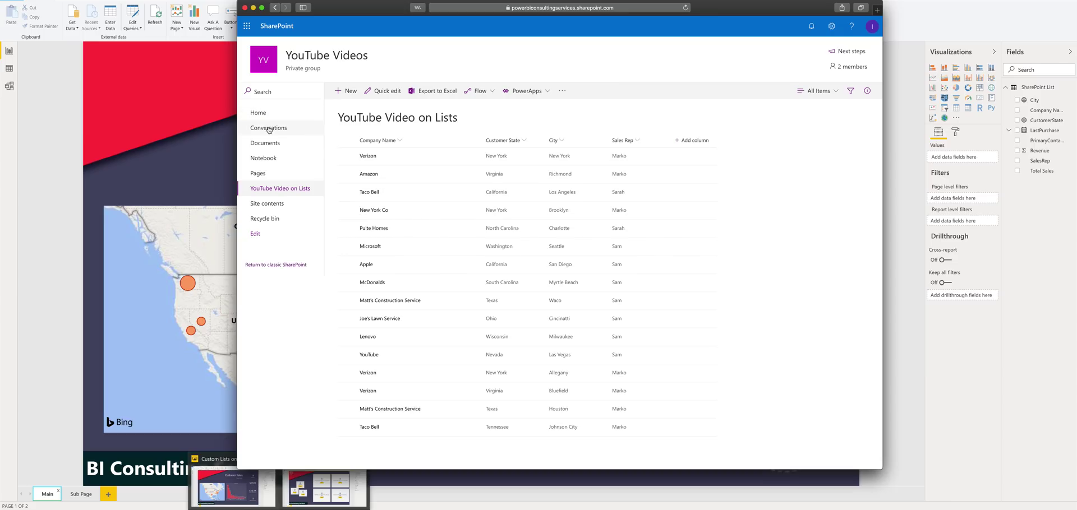
Browse the site's Home page and New menu, then return to the YouTube Video on Lists list
click(258, 112)
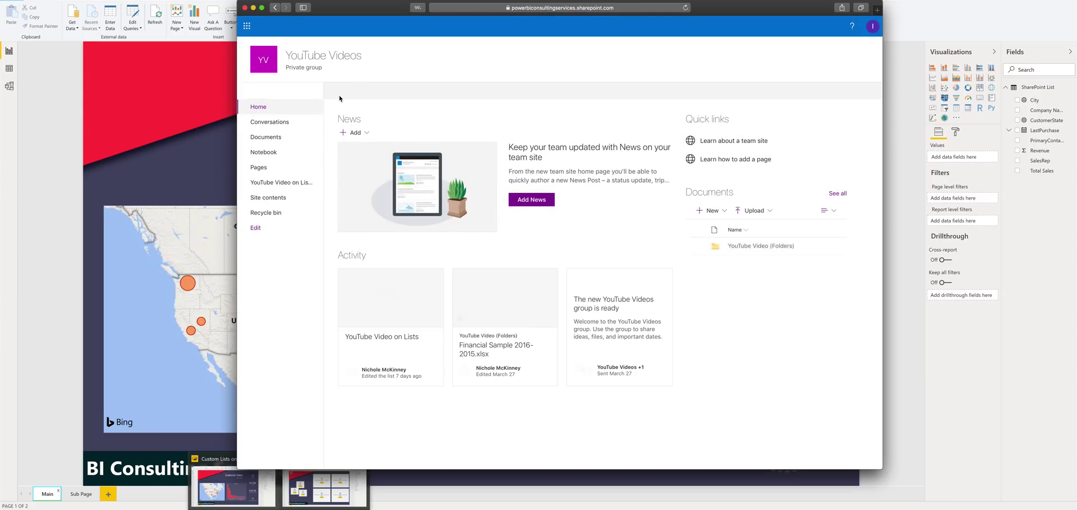
click(351, 93)
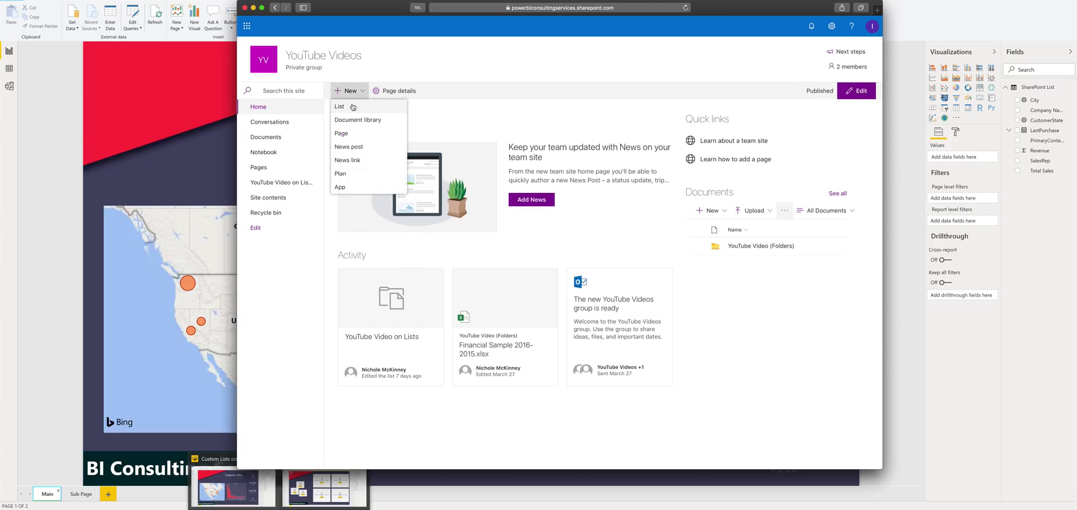
click(283, 182)
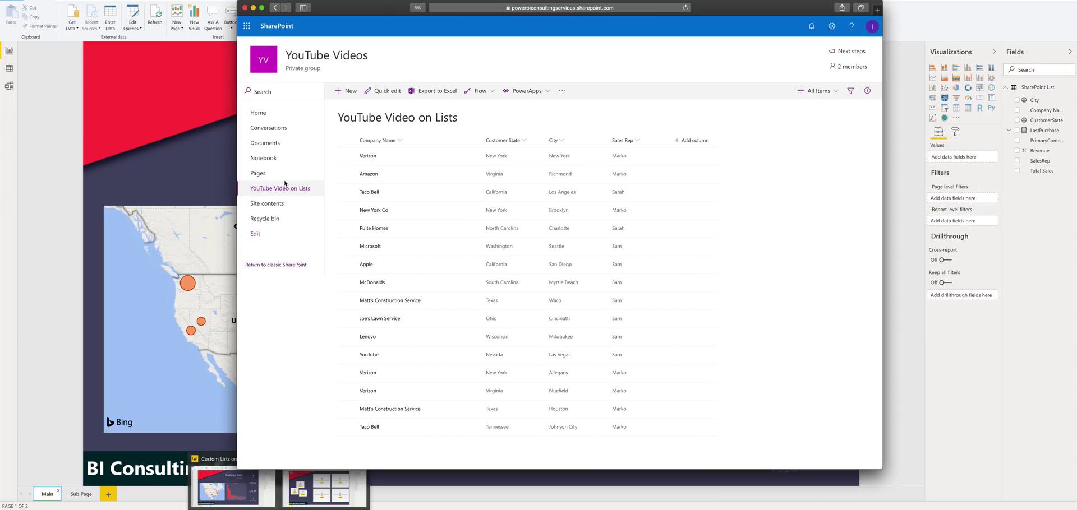
Review the Verizon item's Title, Customer State and Primary Contact fields, cancel, and minimize Safari
click(345, 157)
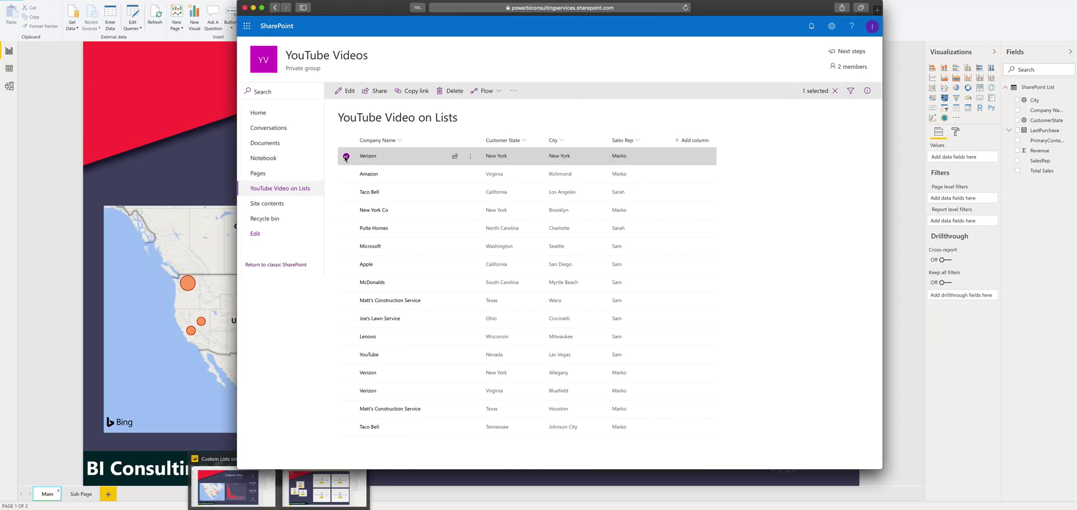
click(347, 91)
click(661, 120)
click(661, 156)
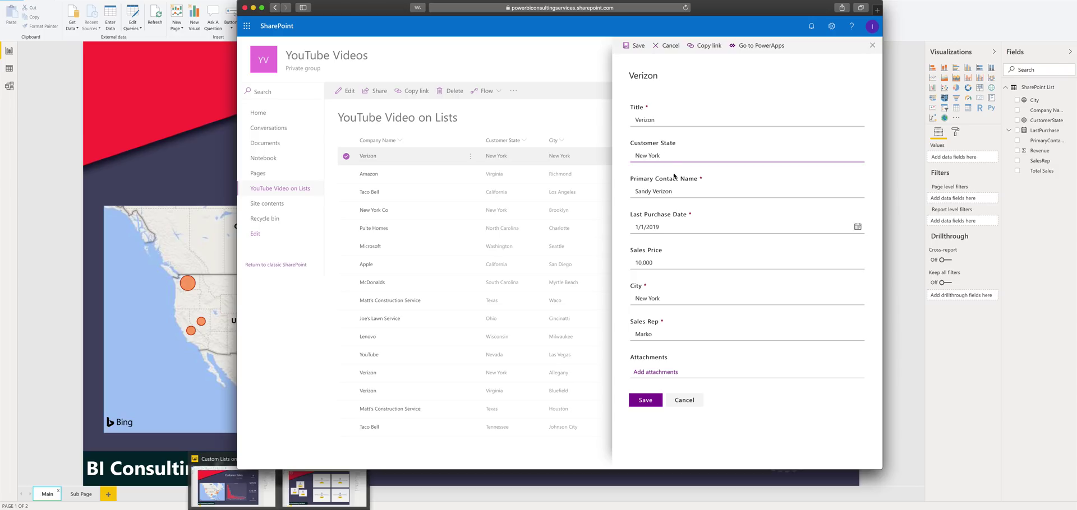
click(677, 192)
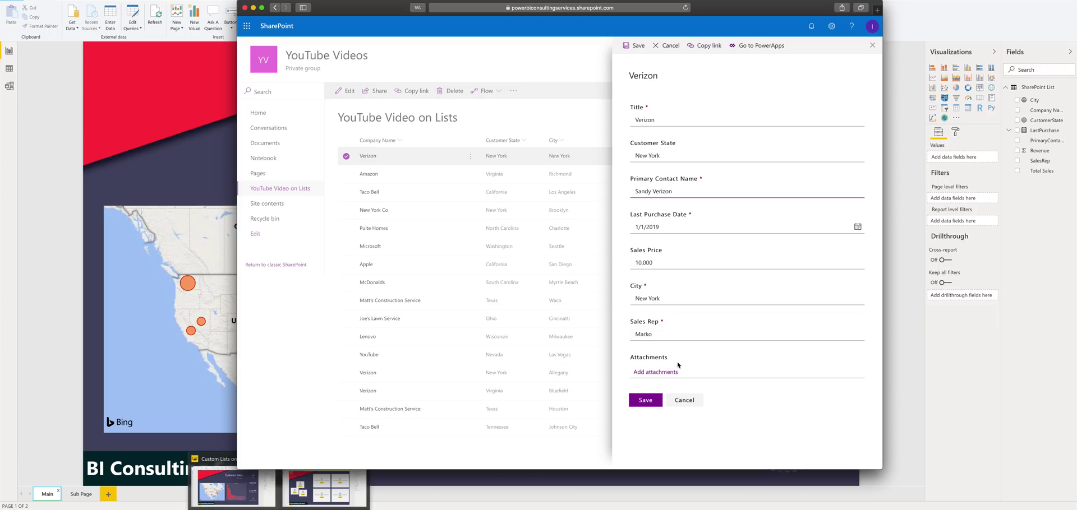
click(684, 400)
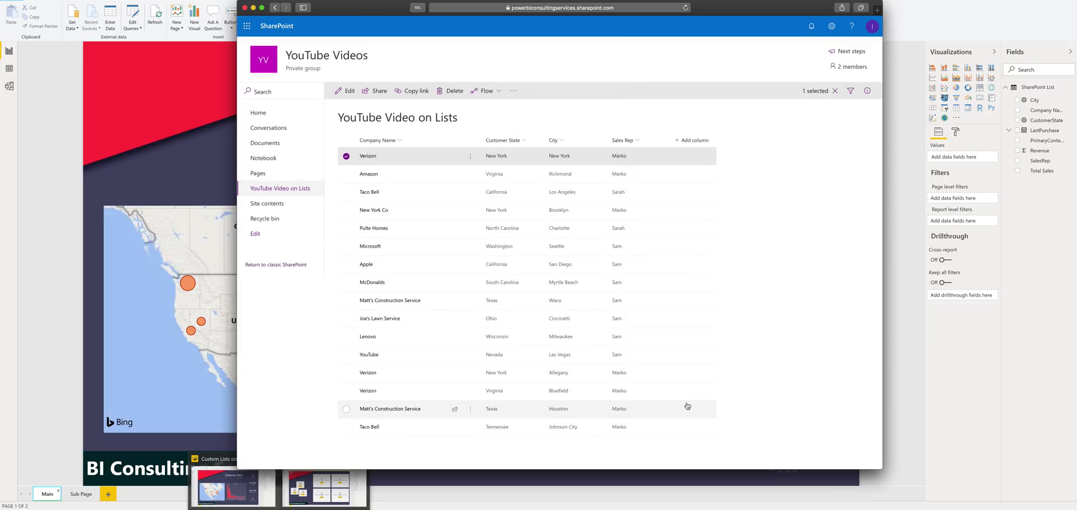
scroll(687, 406, down, 1)
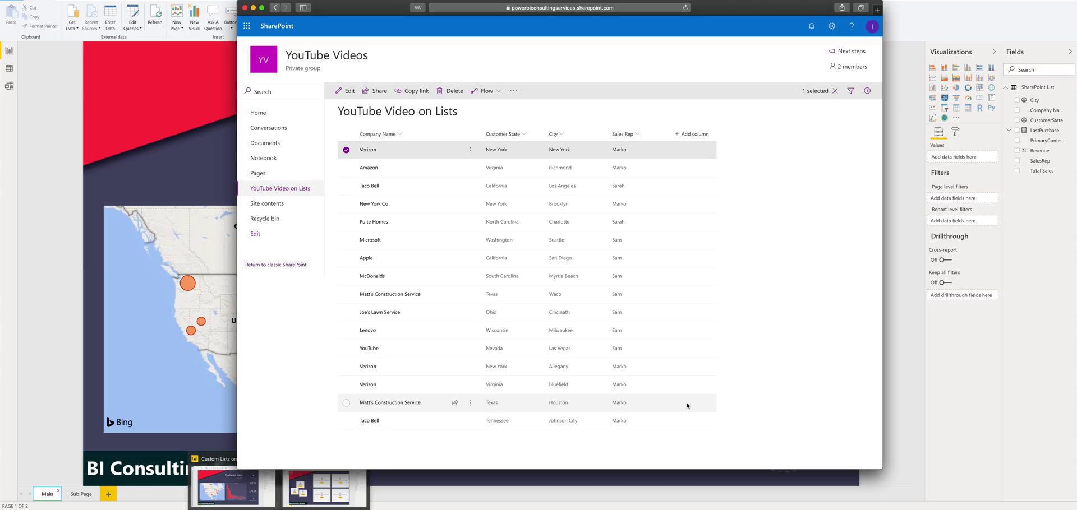
click(253, 8)
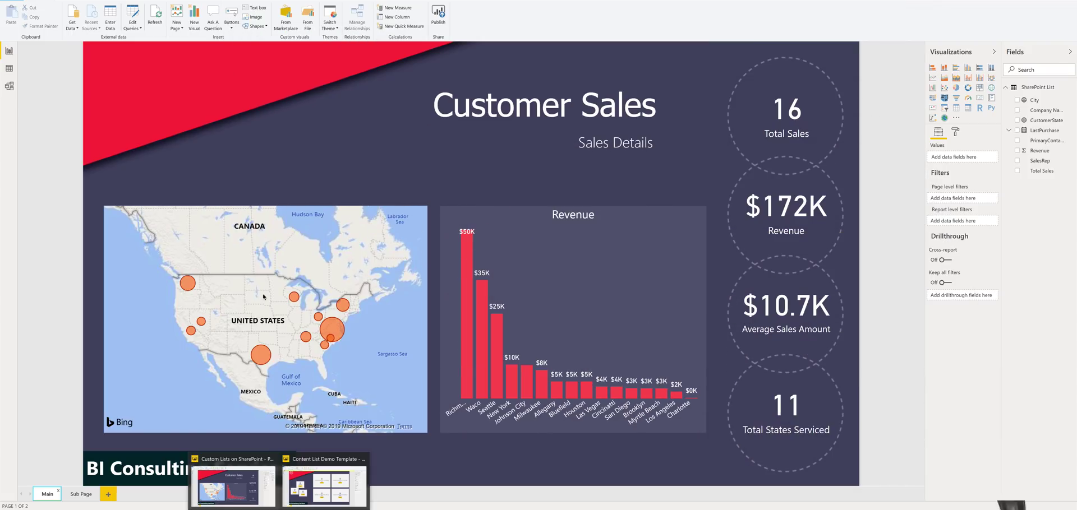
Switch to the Content List Demo Template report, discard its recovered files, and show the Main page
click(325, 493)
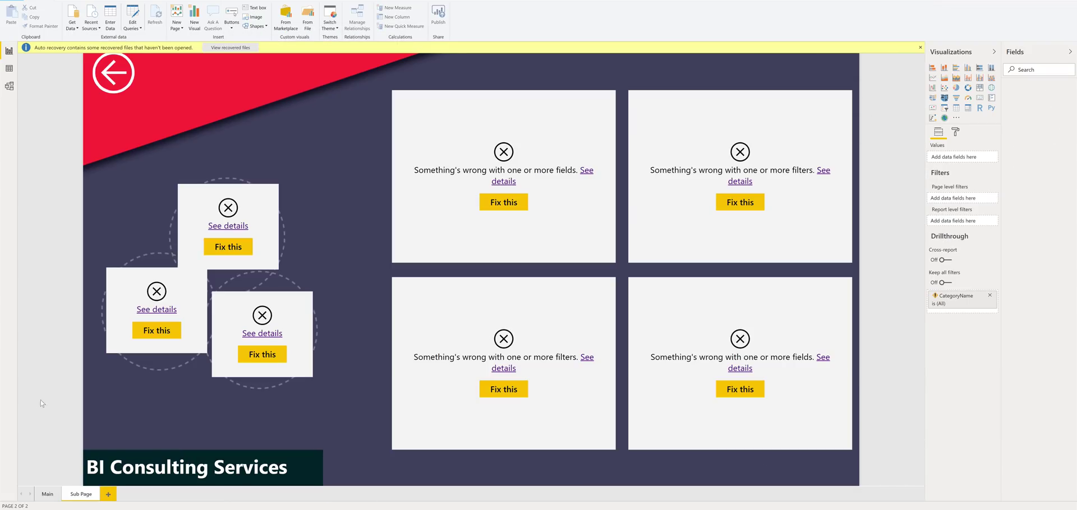
click(920, 48)
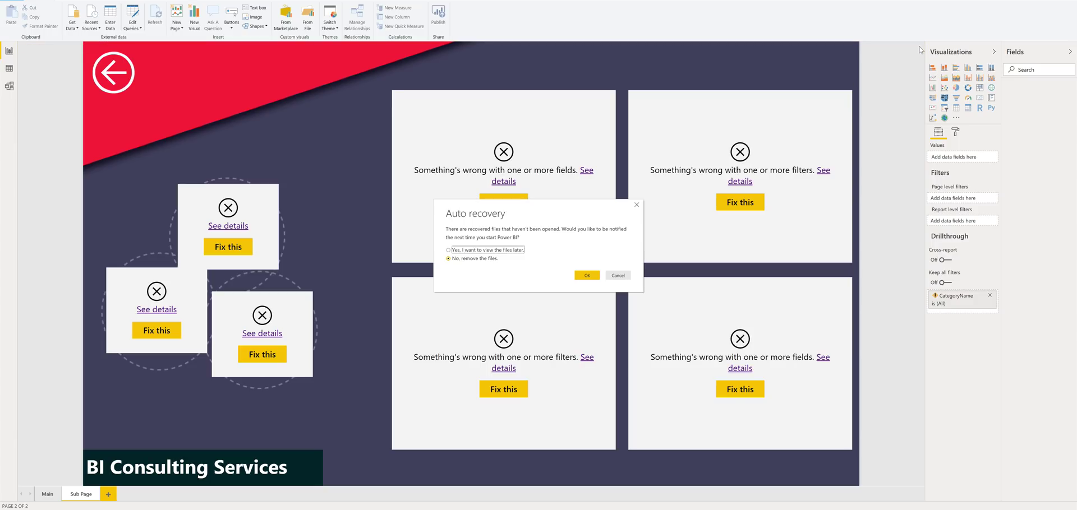
click(577, 277)
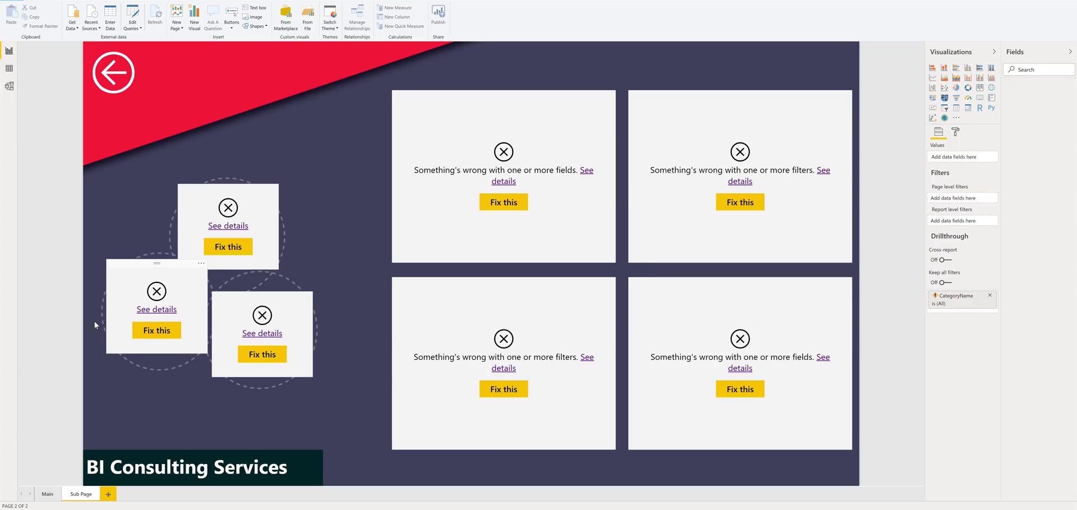
click(46, 494)
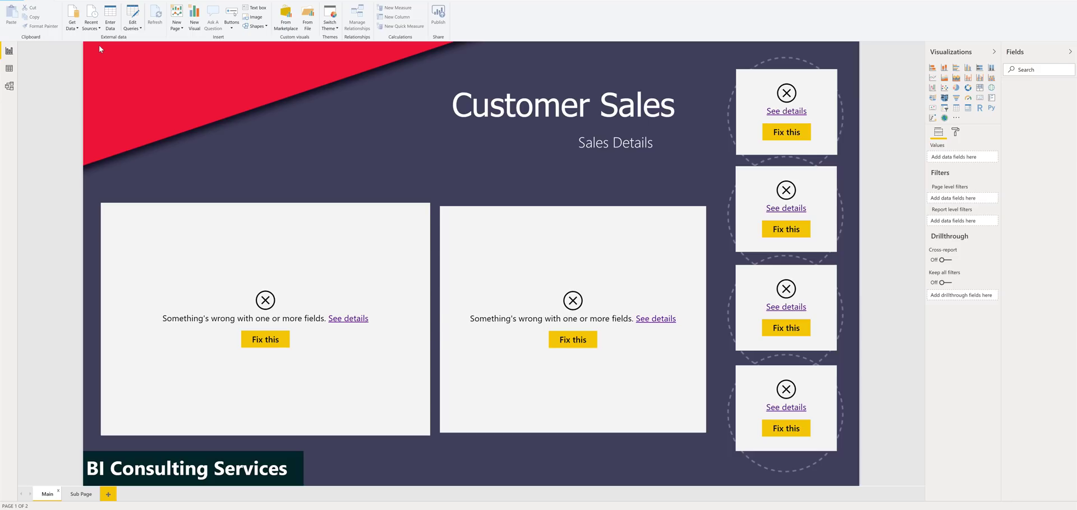
click(71, 33)
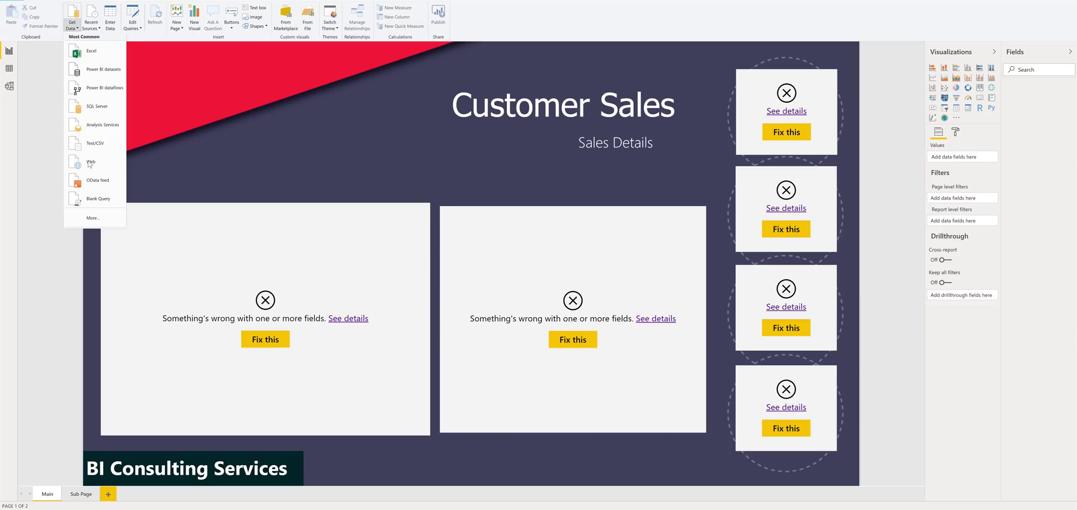
Search Get Data for 'sharep' and connect with the SharePoint Online List connector
click(92, 218)
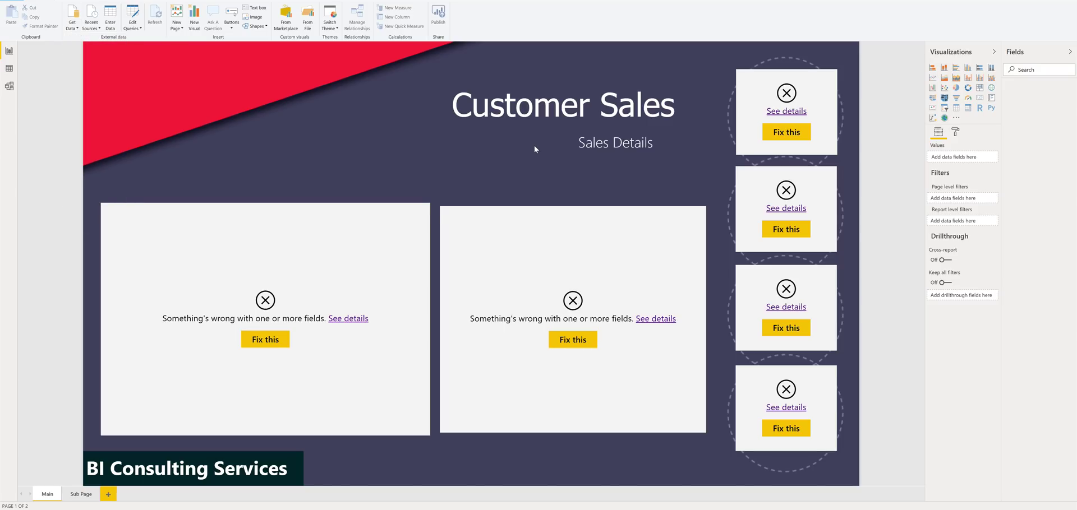
text(sha)
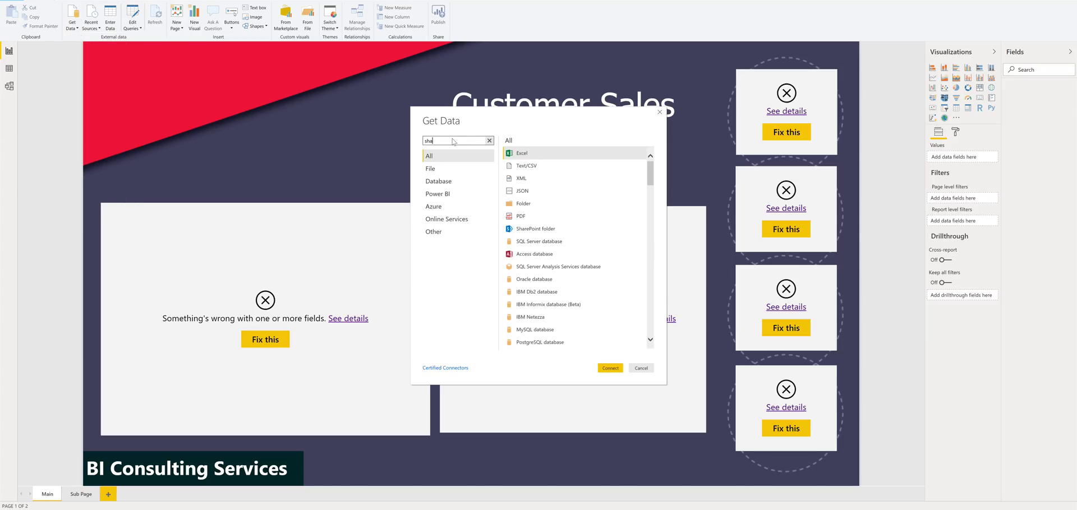
text(rep)
click(589, 167)
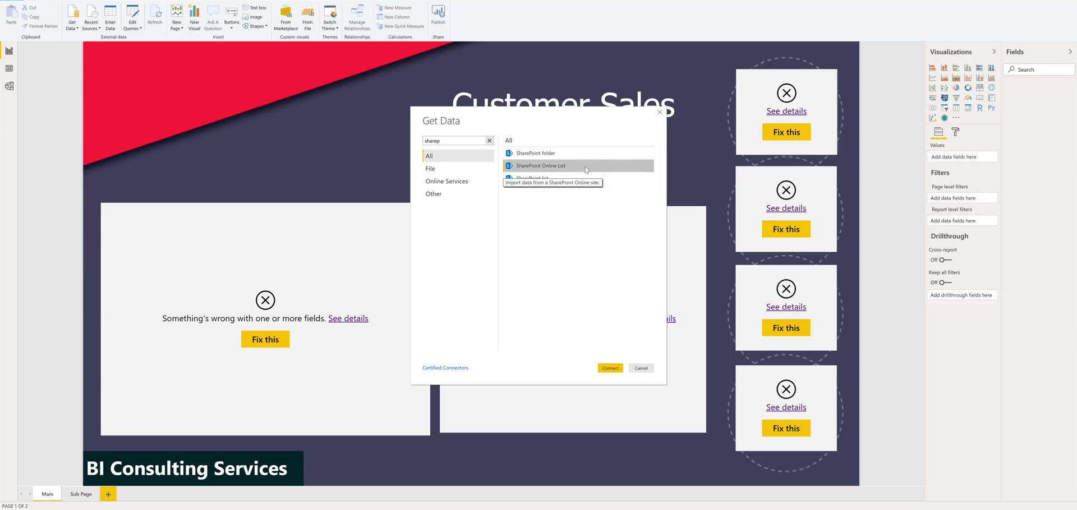
click(609, 368)
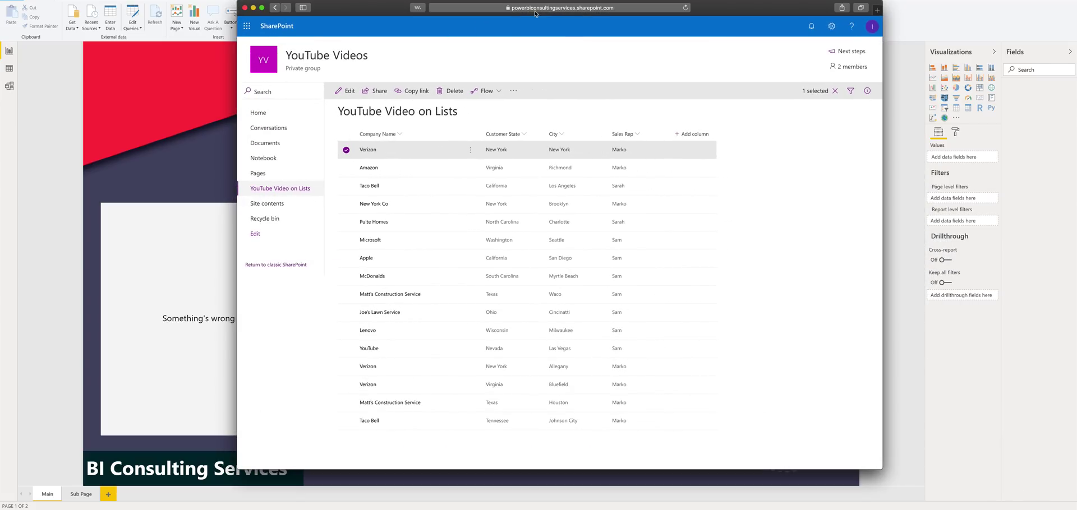
Copy the YouTubeVideos site address from Safari and paste it as the Site URL
click(535, 8)
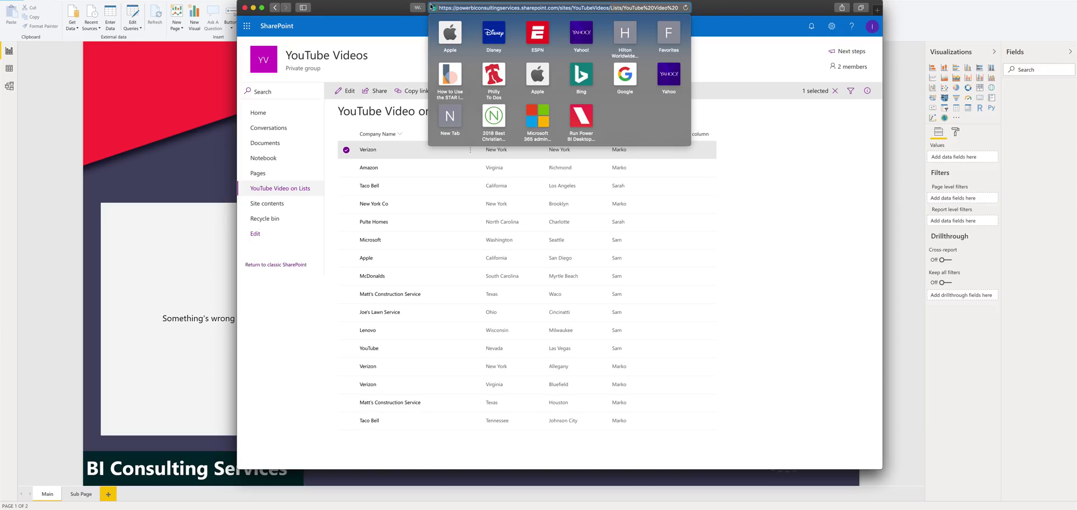
click(253, 8)
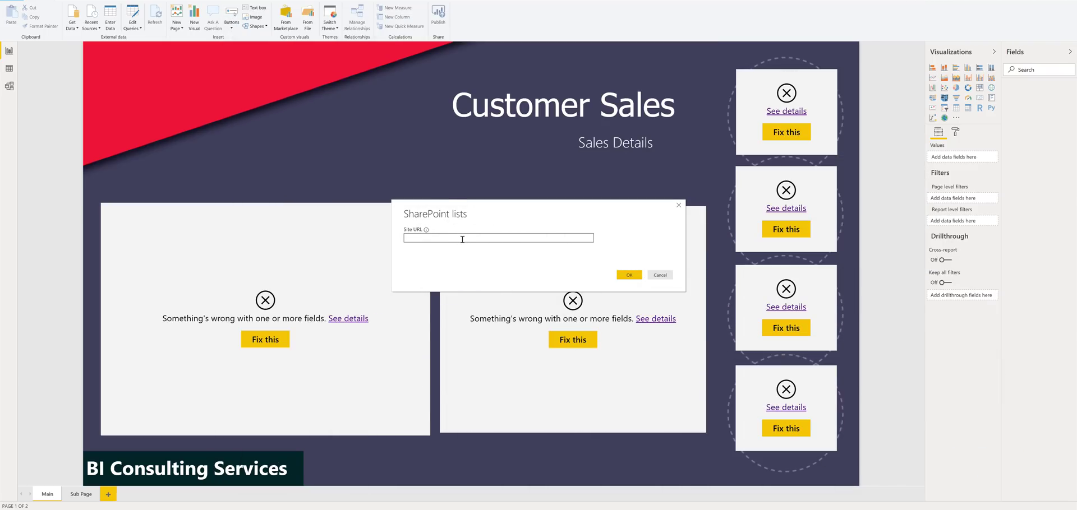
right_click(462, 239)
click(480, 270)
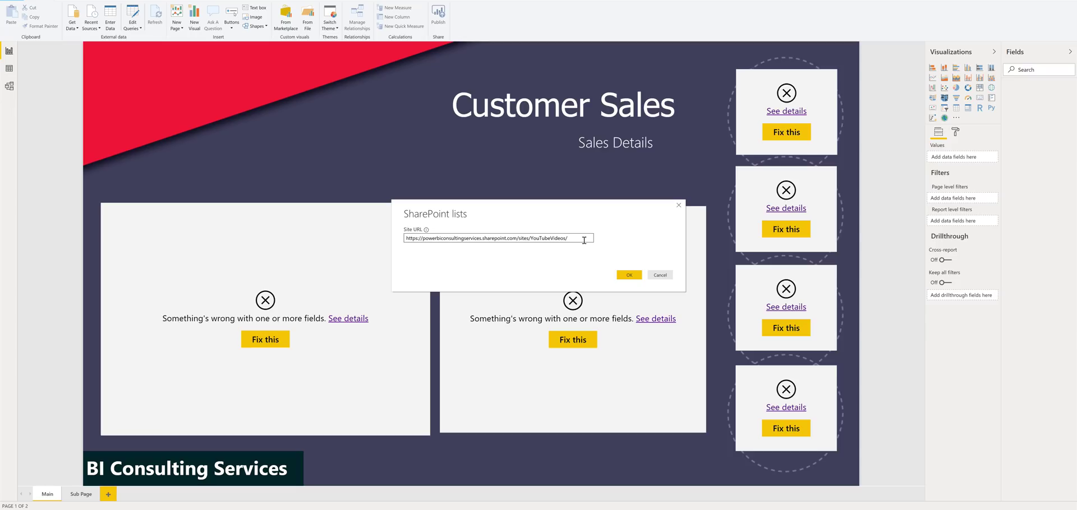
click(629, 276)
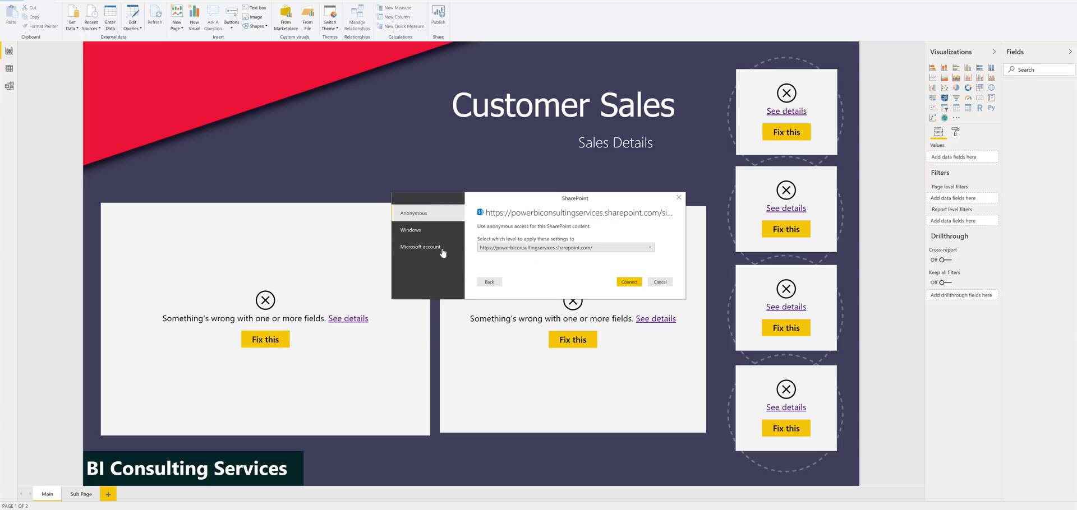
Sign in with the Microsoft work account, entering its password
click(442, 250)
click(490, 239)
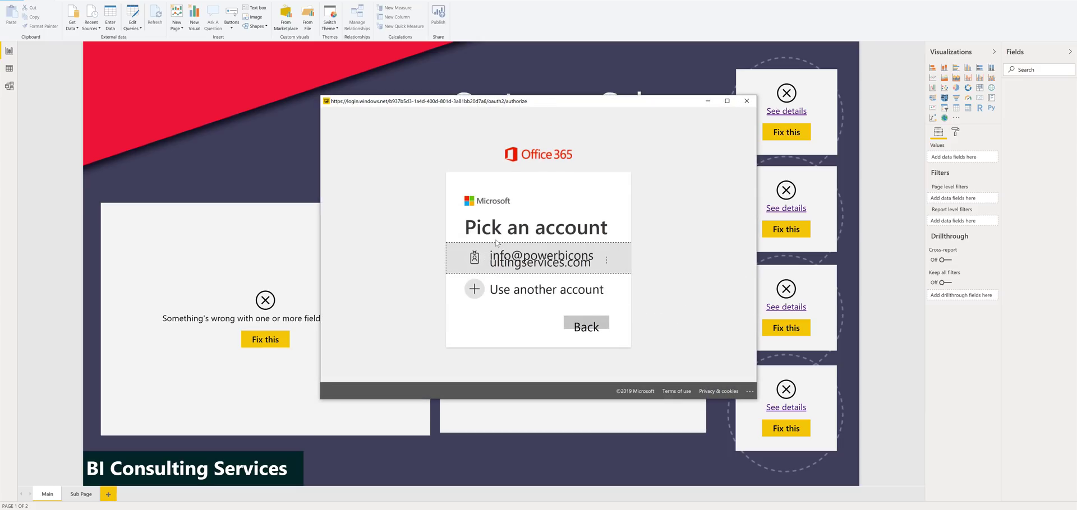
click(523, 259)
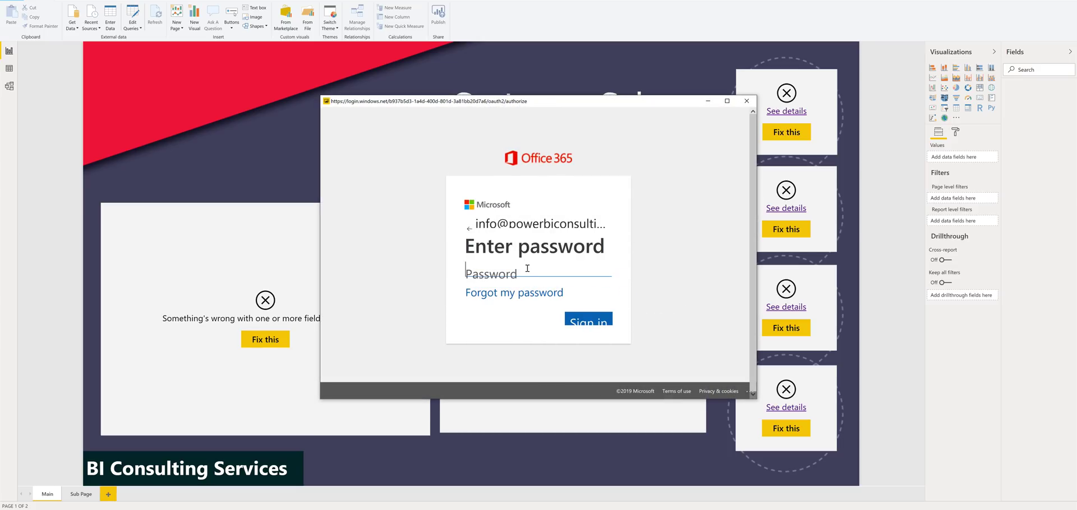
text(•••••••••)
key(Return)
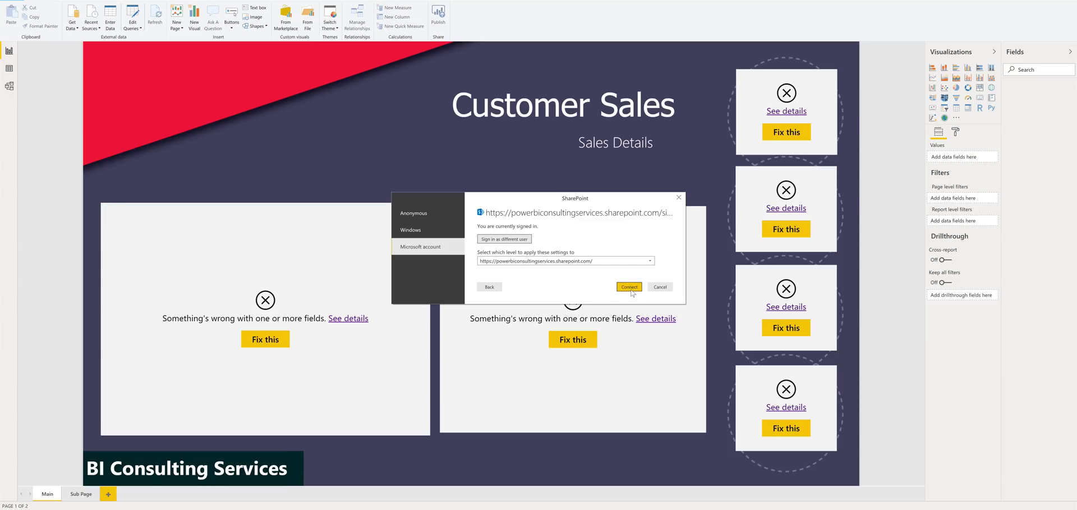
Connect, tick YouTube Video on Lists in the Navigator, and load it for editing
click(630, 288)
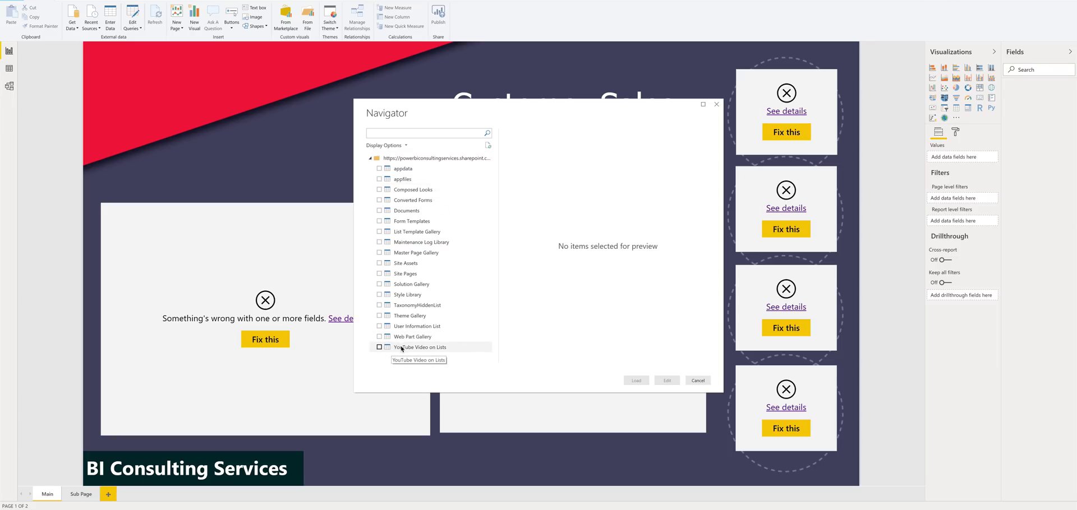
click(380, 348)
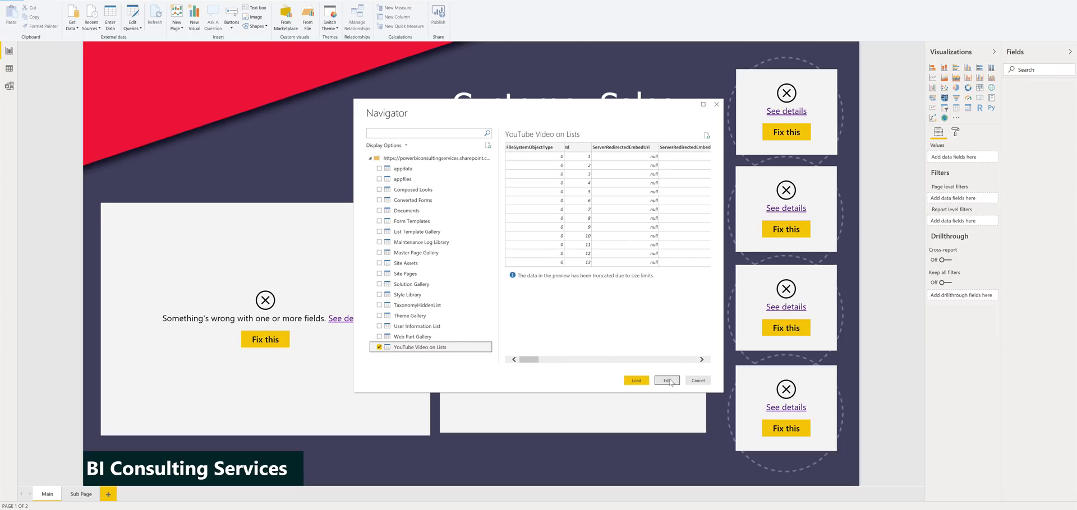
click(668, 381)
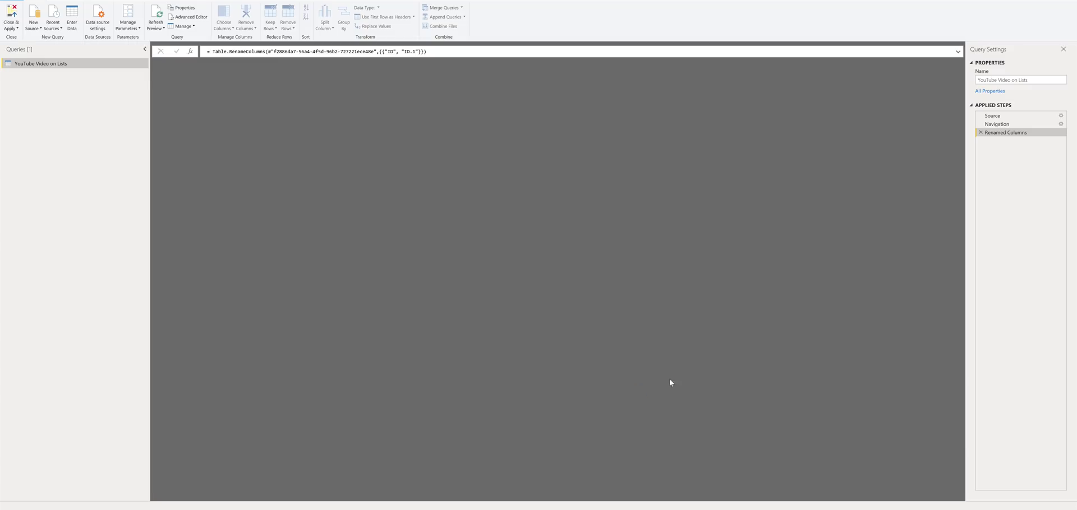
Select Title through Created, use Remove Other Columns, then Close & Apply
scroll(575, 340, right, 5)
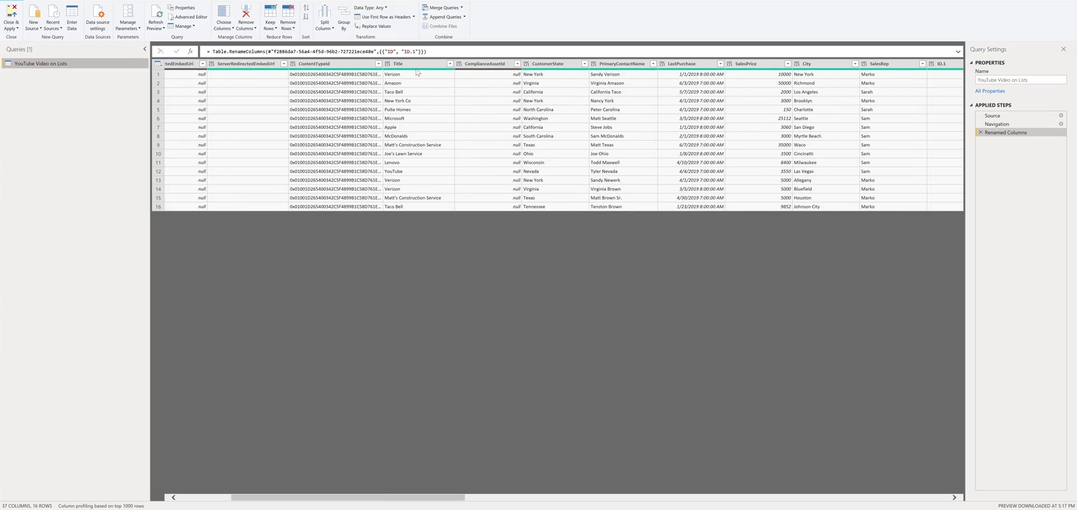
click(428, 66)
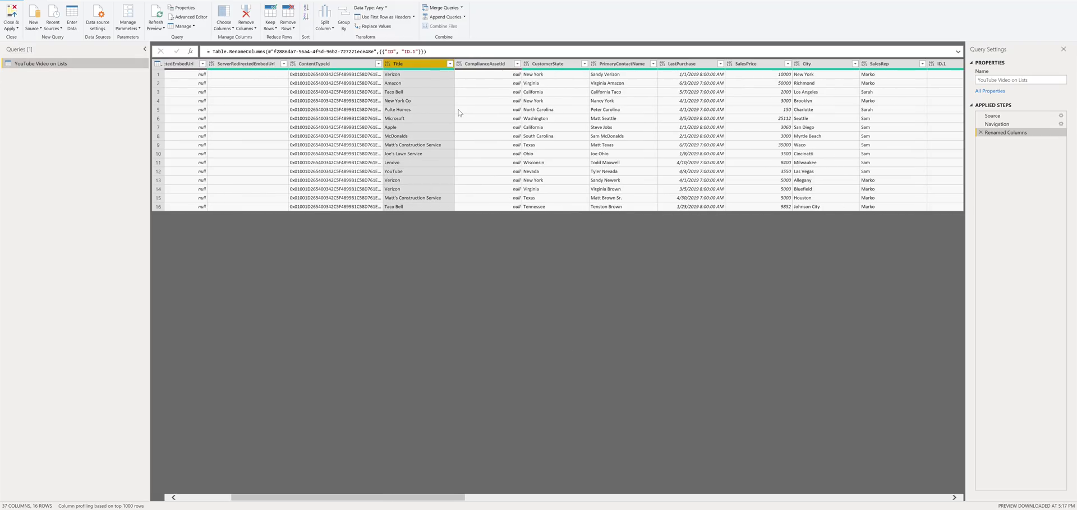
scroll(458, 112, right, 7)
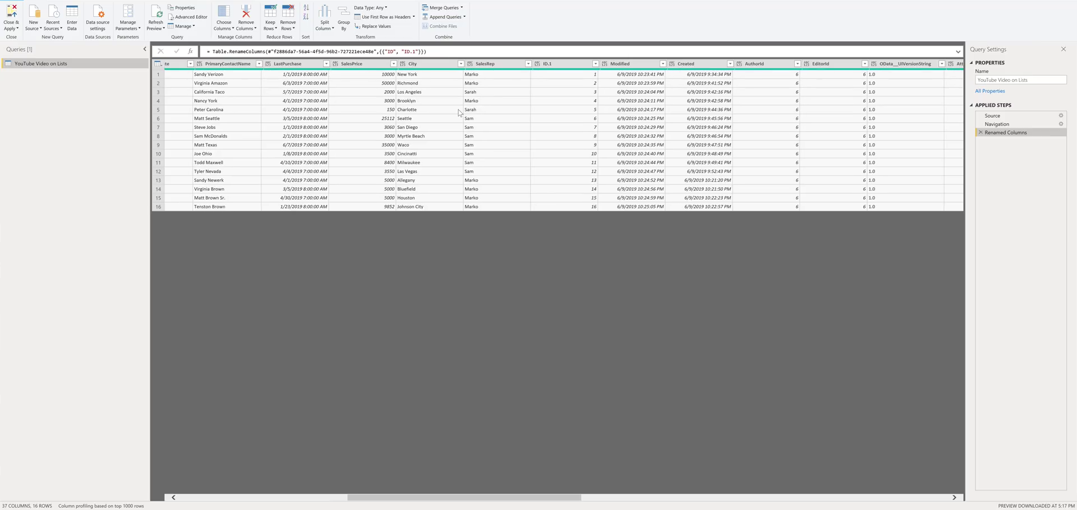
shift+click(689, 65)
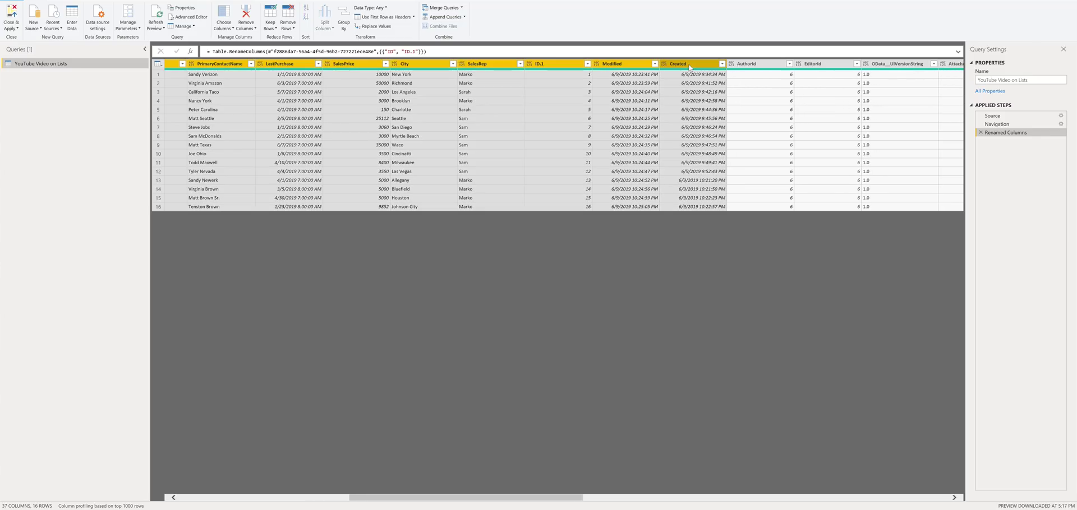
scroll(672, 104, left, 2)
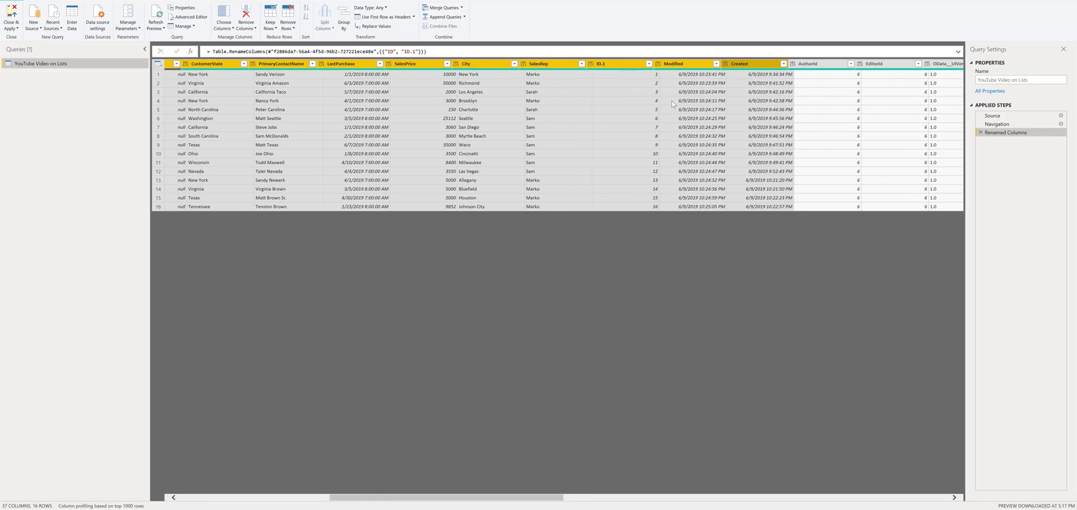
scroll(672, 104, left, 3)
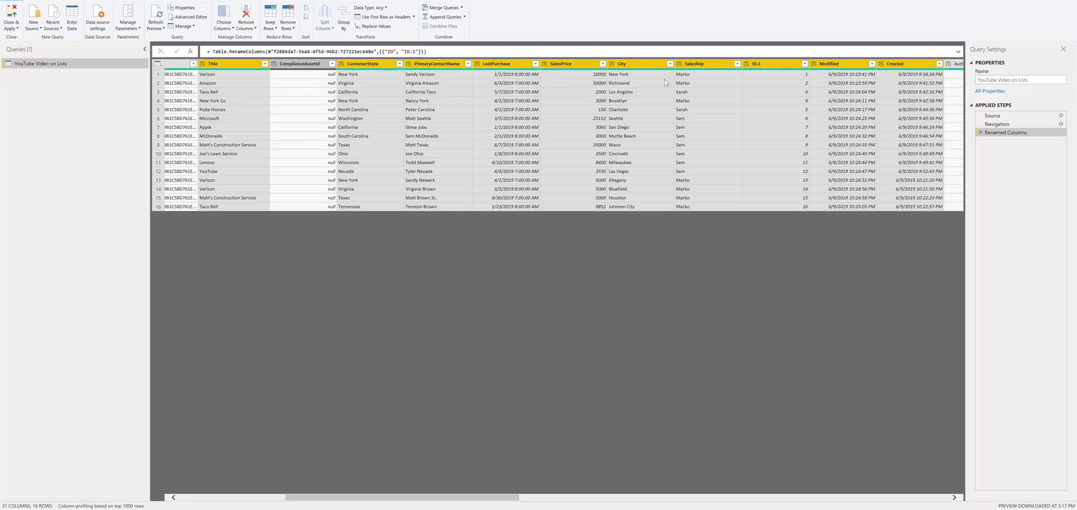
right_click(565, 64)
click(600, 84)
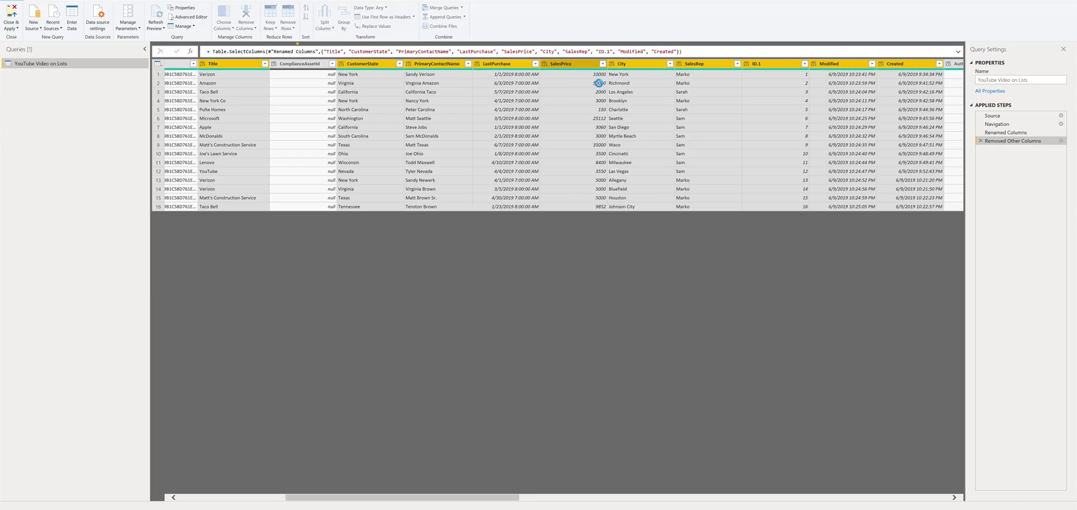
click(17, 28)
click(19, 39)
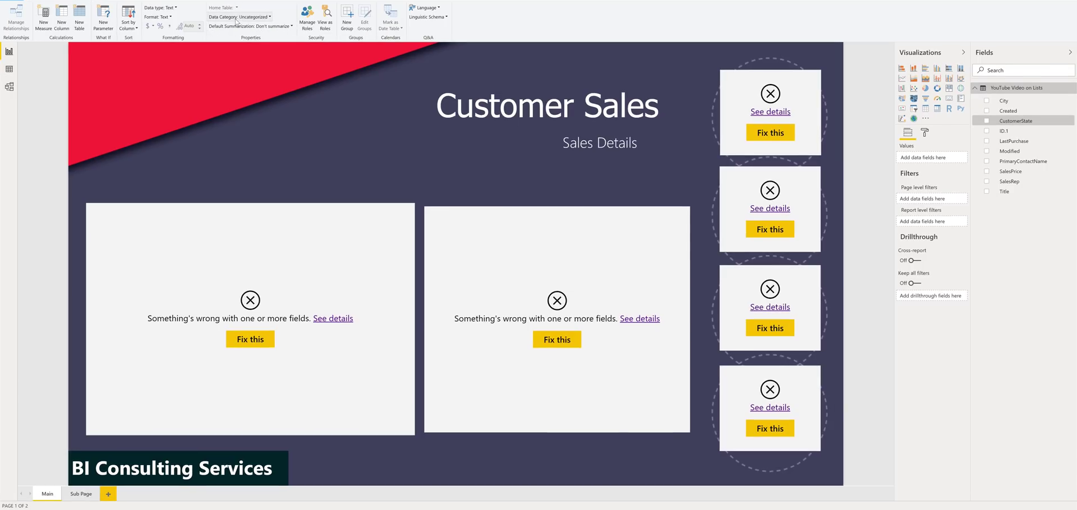
Set CustomerState's data category to State or Province and City's to City
click(237, 16)
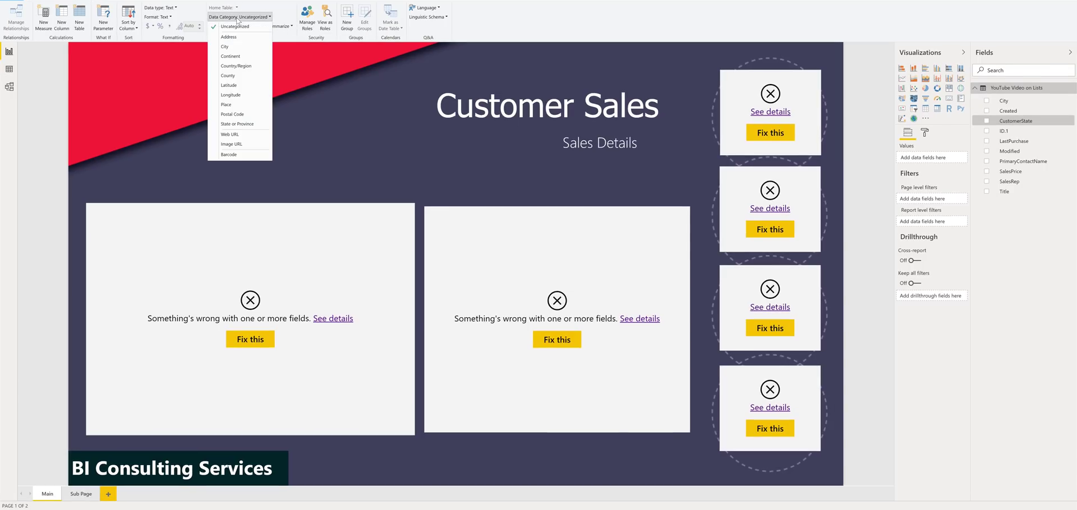
click(235, 124)
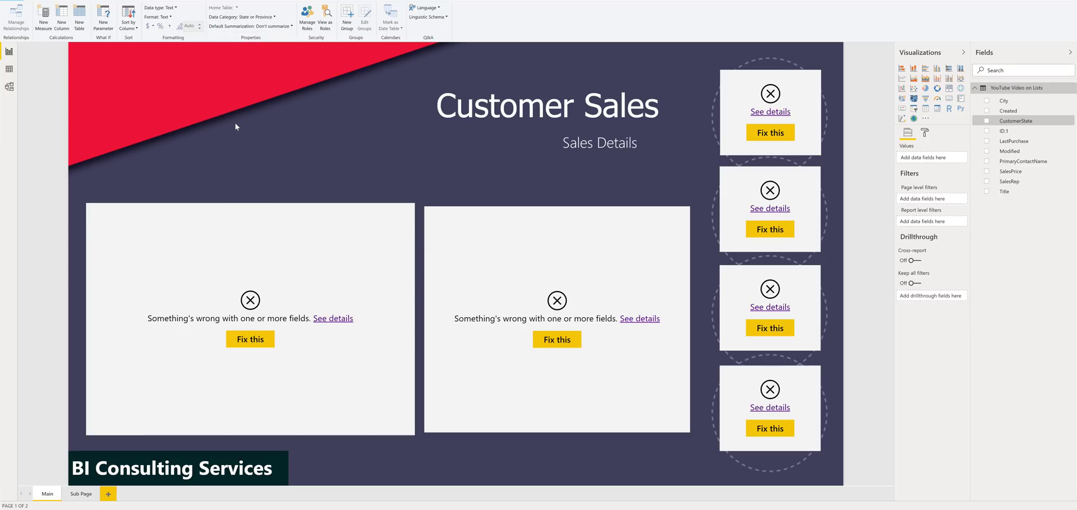
click(1019, 101)
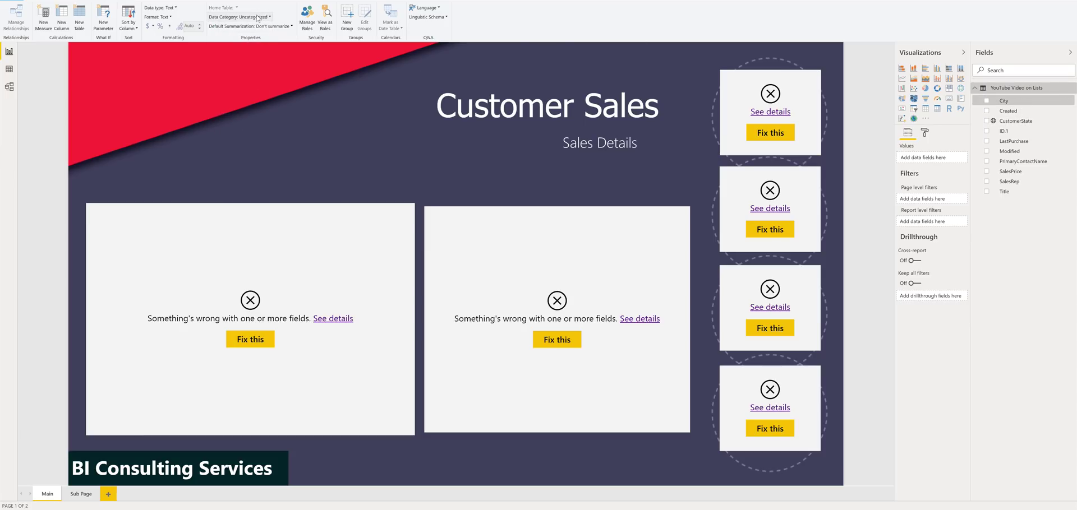
click(239, 17)
click(239, 47)
In Data view change SalesPrice to Whole Number, confirm, and return to the report
click(9, 69)
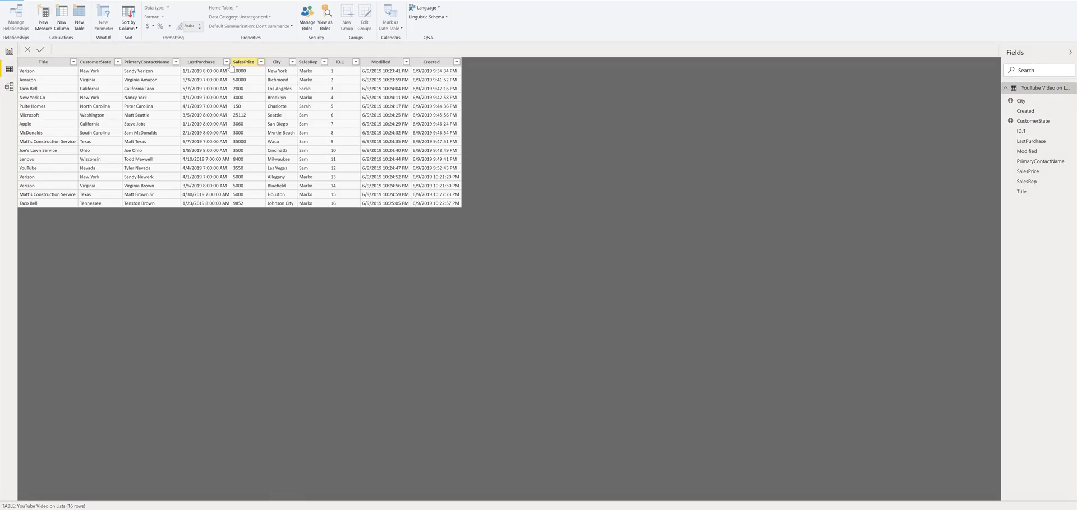
click(236, 62)
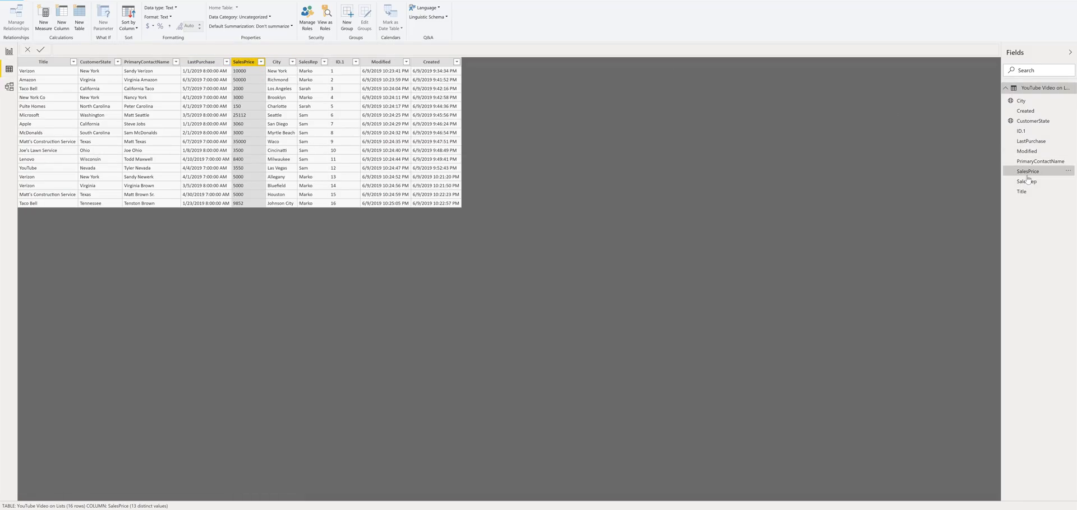
click(161, 7)
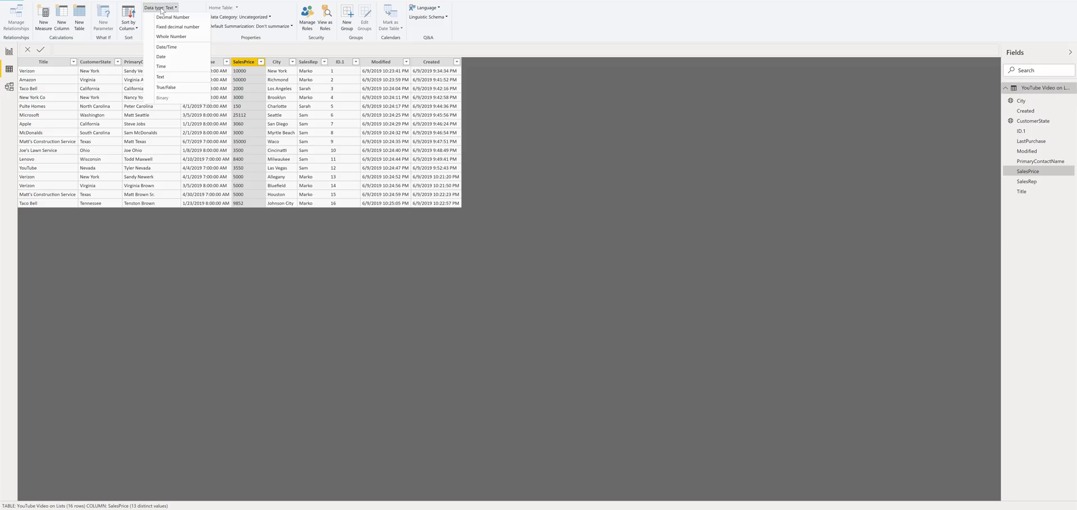
click(161, 8)
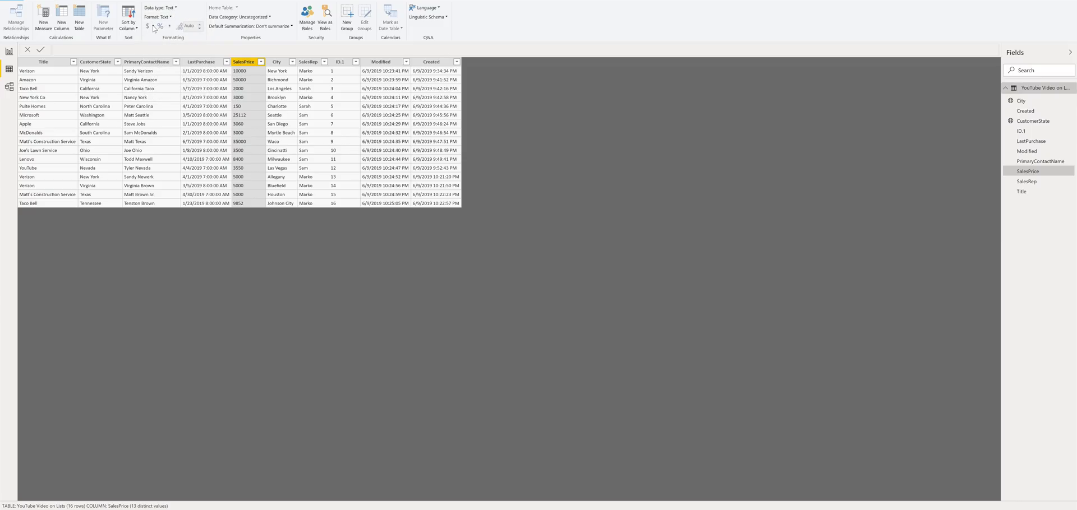
click(160, 8)
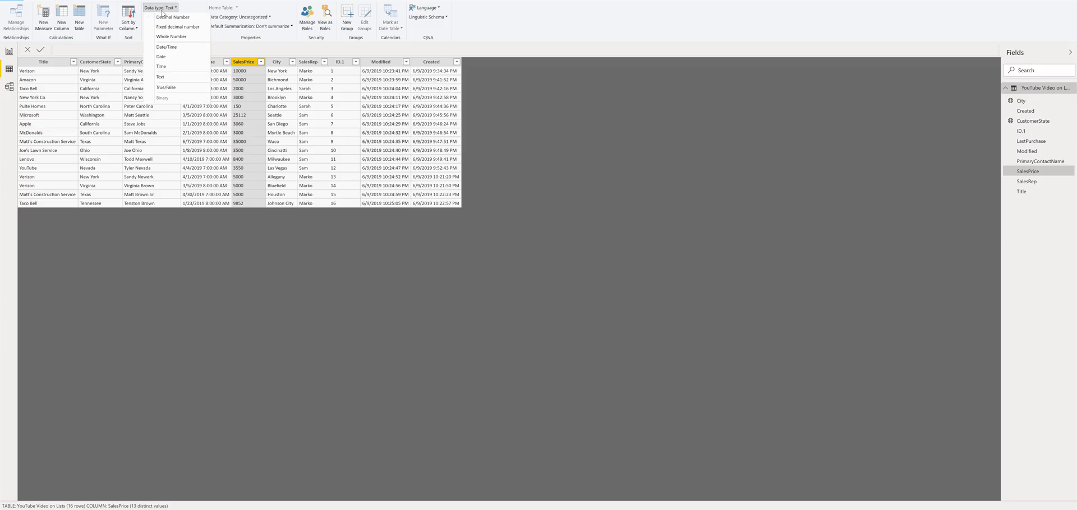
click(167, 37)
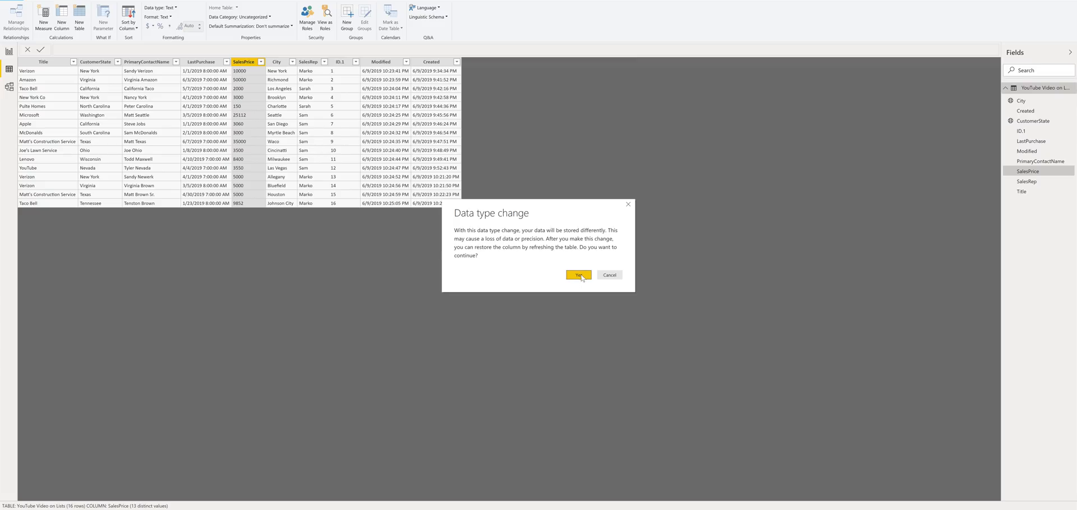
click(579, 275)
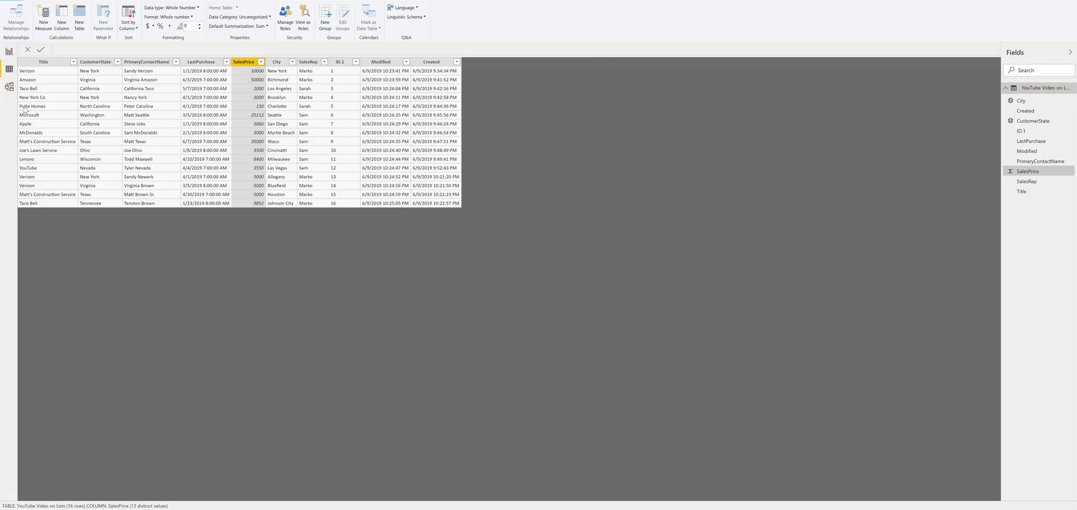
click(9, 51)
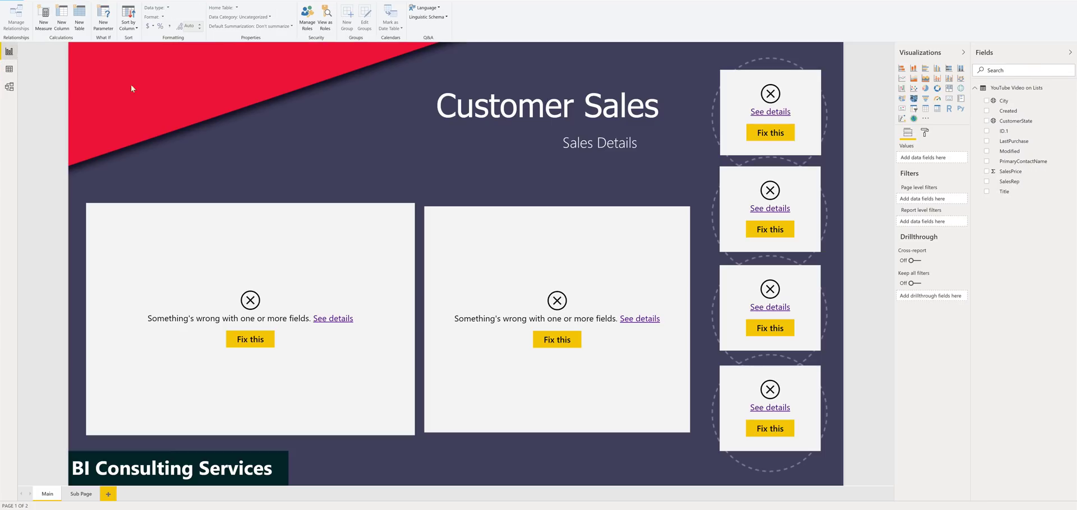
Build the left map with CustomerState as Location and SalesPrice as Size, as a standard map
click(354, 216)
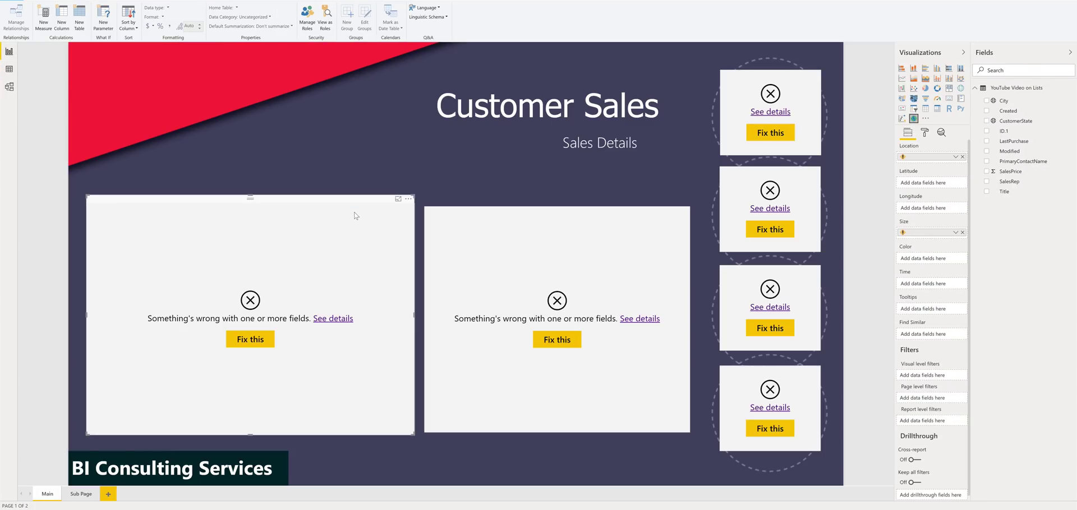
click(1008, 75)
text(state)
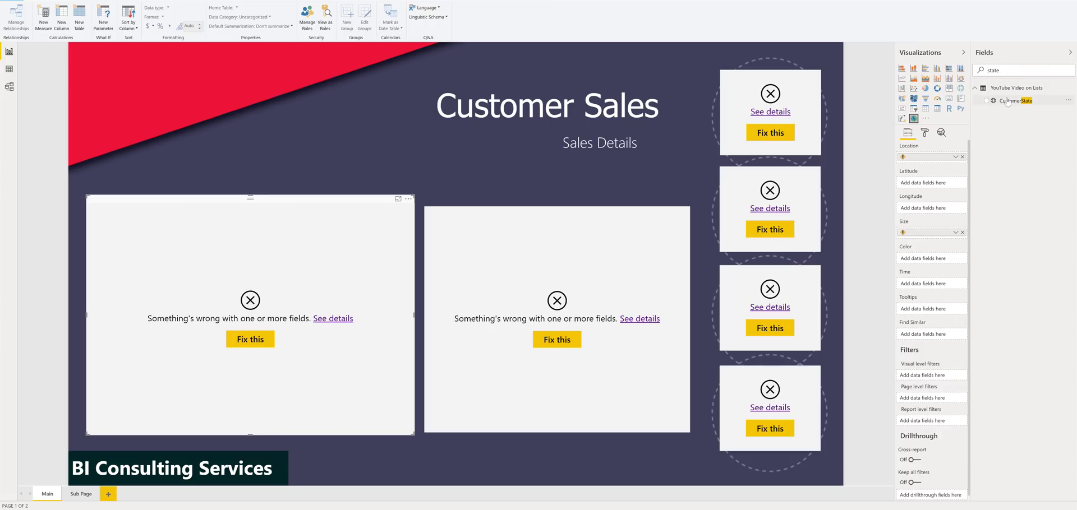
drag(996, 118, 947, 157)
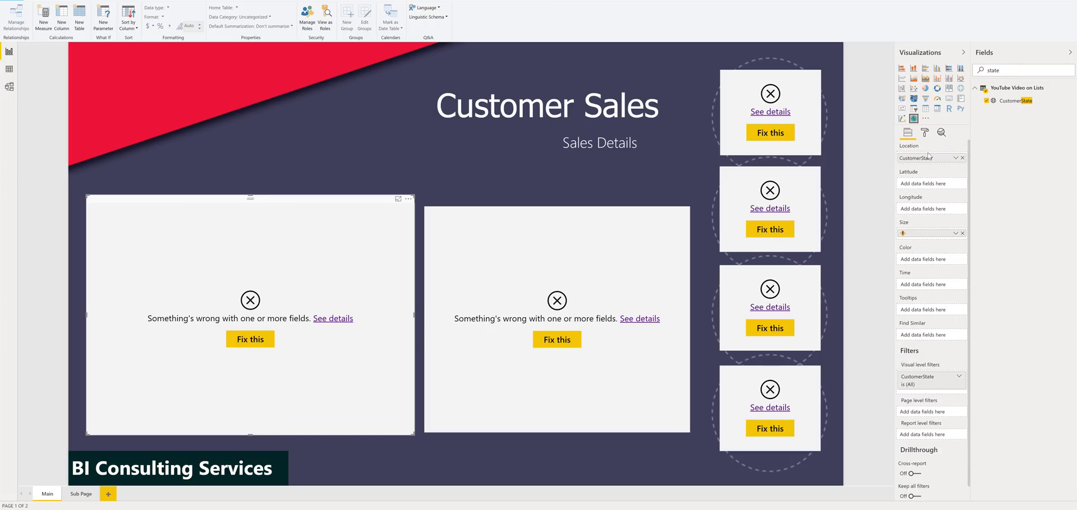
double_click(1015, 70)
text(sa)
drag(1010, 101, 934, 231)
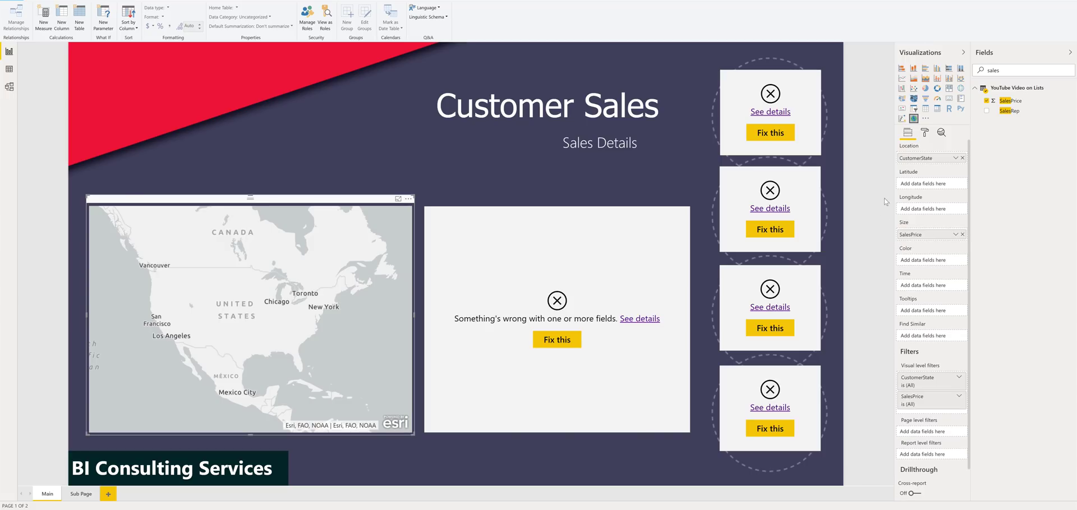
click(961, 88)
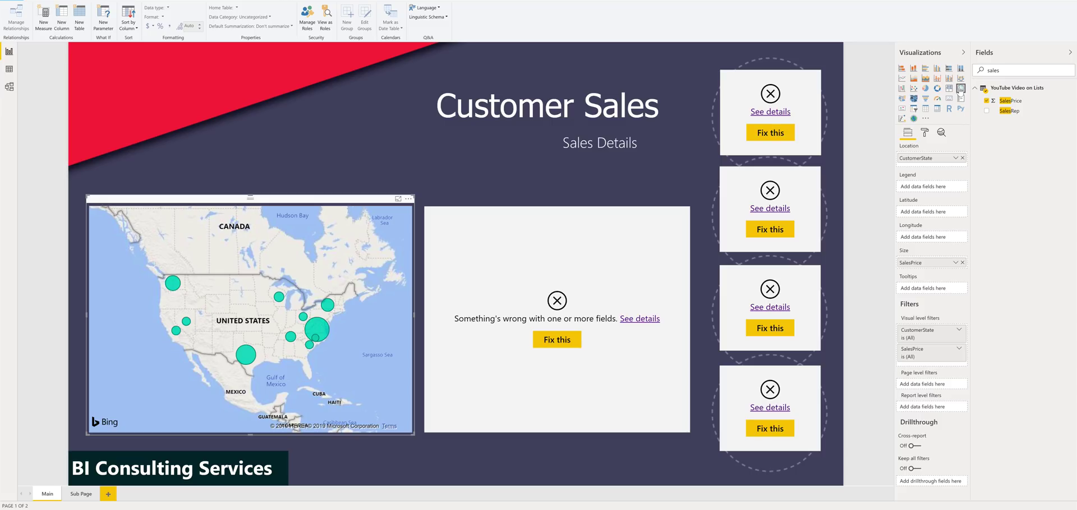
Format the SalesPrice field as US dollars
click(955, 263)
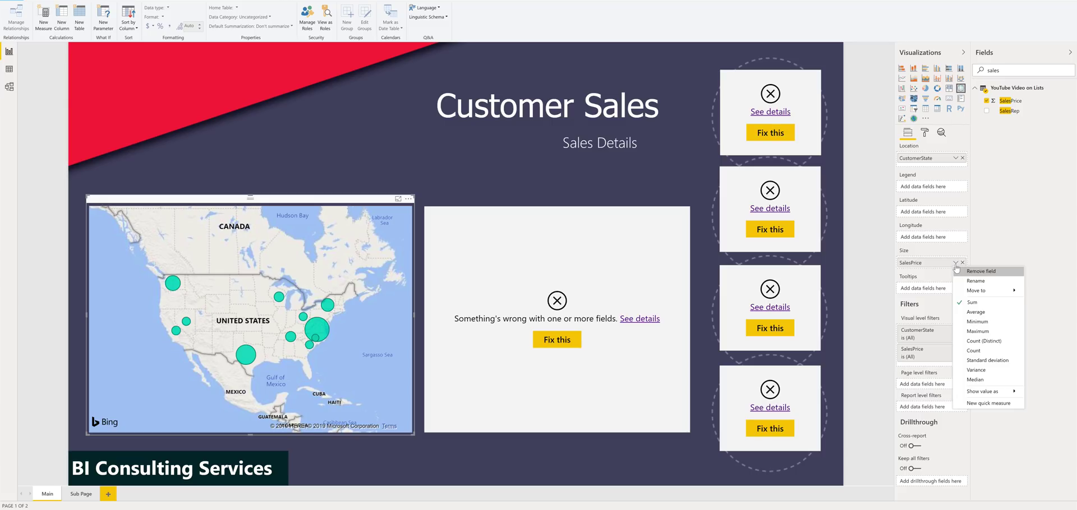
click(920, 281)
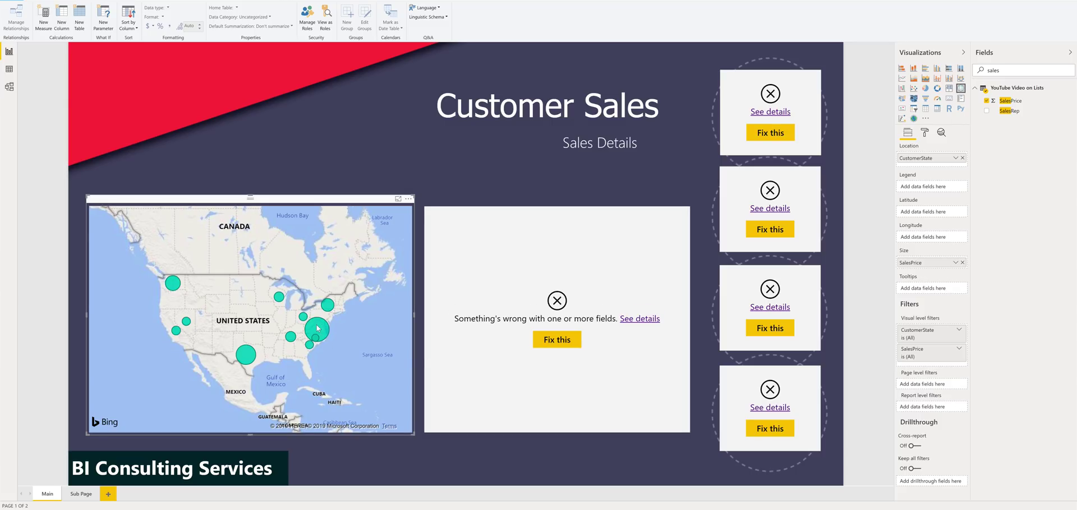
mouse_move(317, 328)
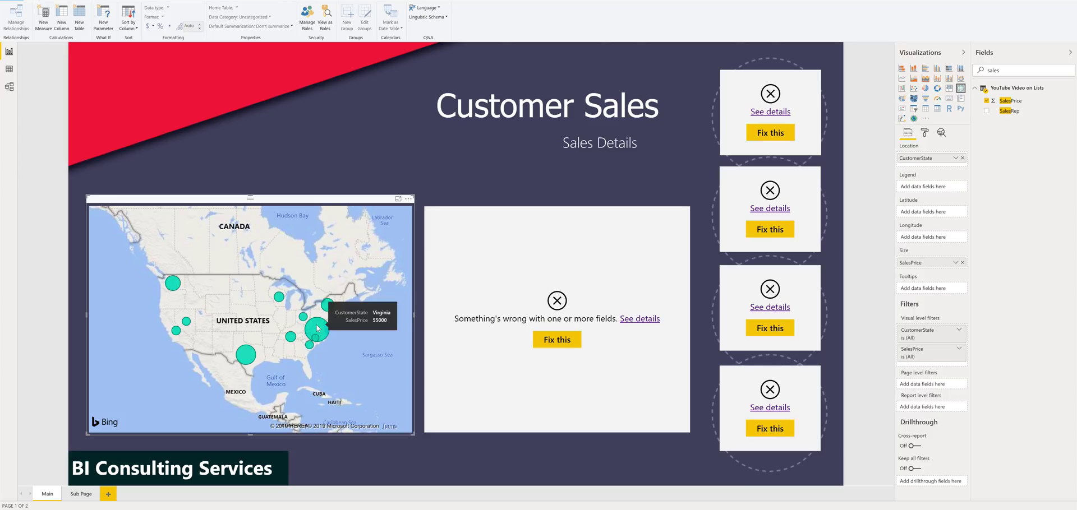
click(1010, 100)
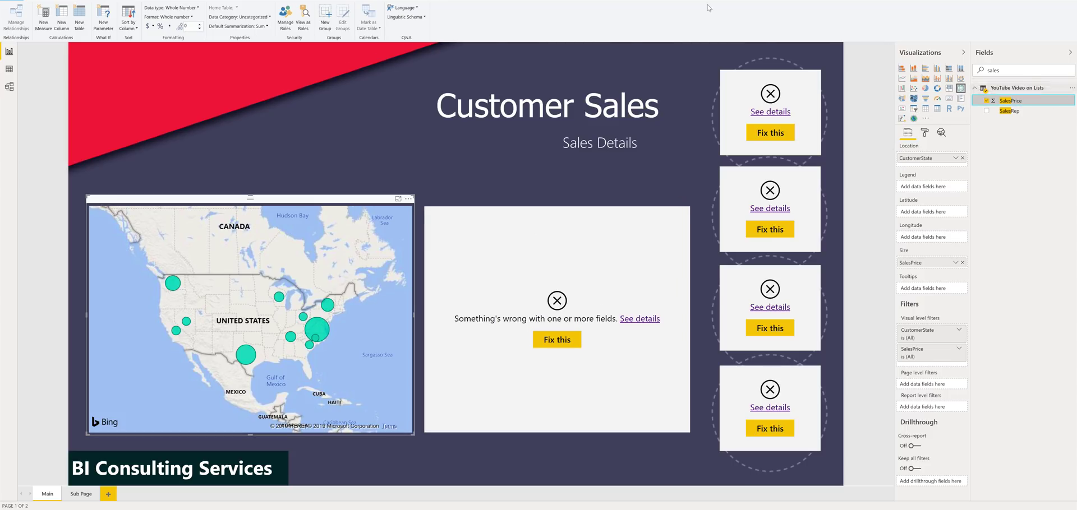
click(152, 26)
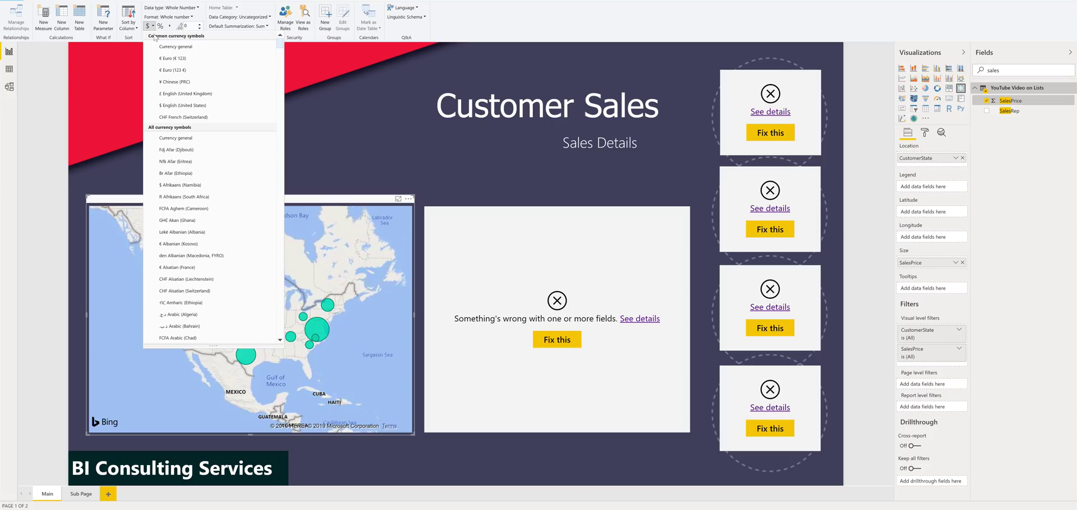
click(174, 106)
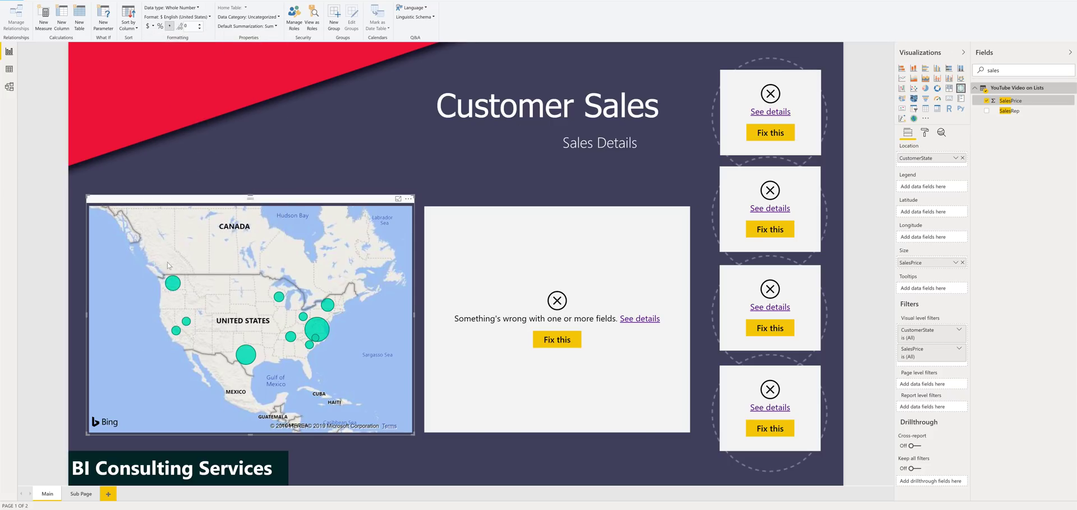
mouse_move(174, 282)
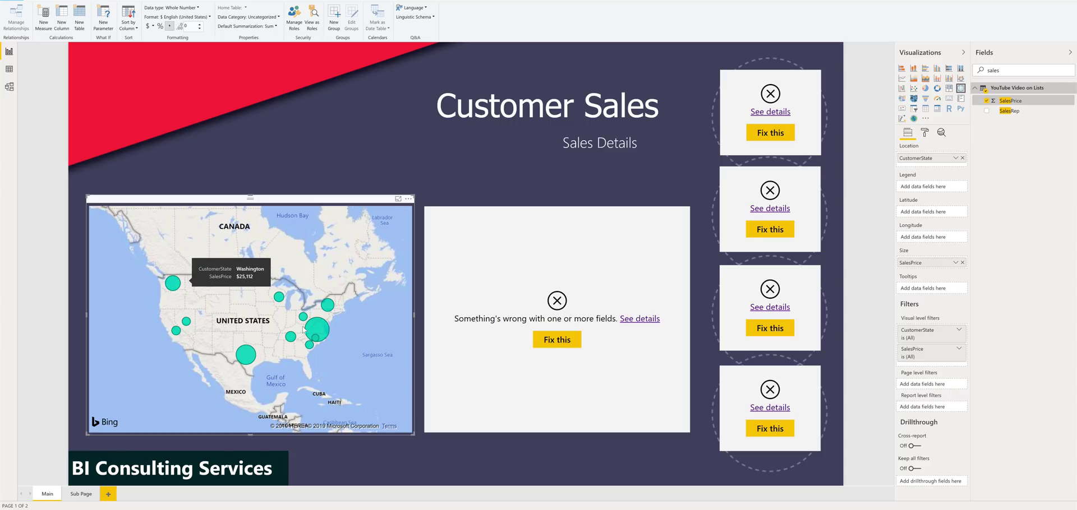
mouse_move(311, 319)
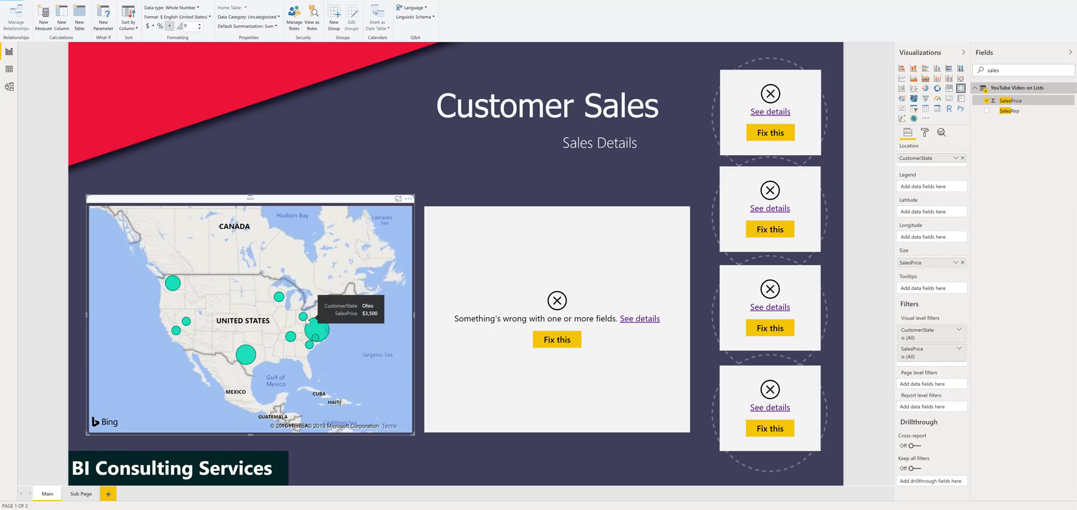
click(542, 260)
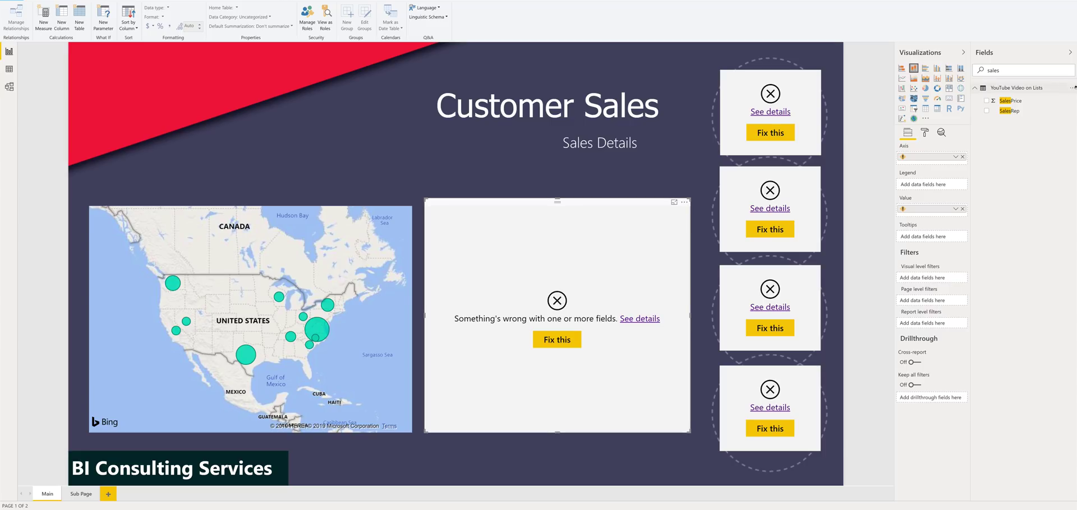
Put City on the middle chart's Axis and SalesPrice as Value, removing the broken field
double_click(995, 70)
text(city)
drag(1002, 101, 933, 163)
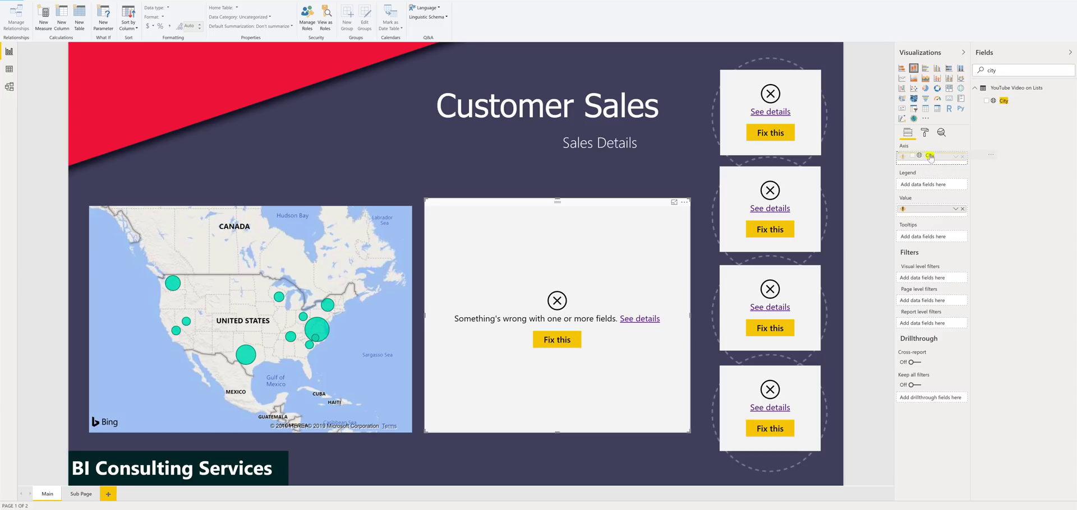
double_click(1003, 70)
text(sales)
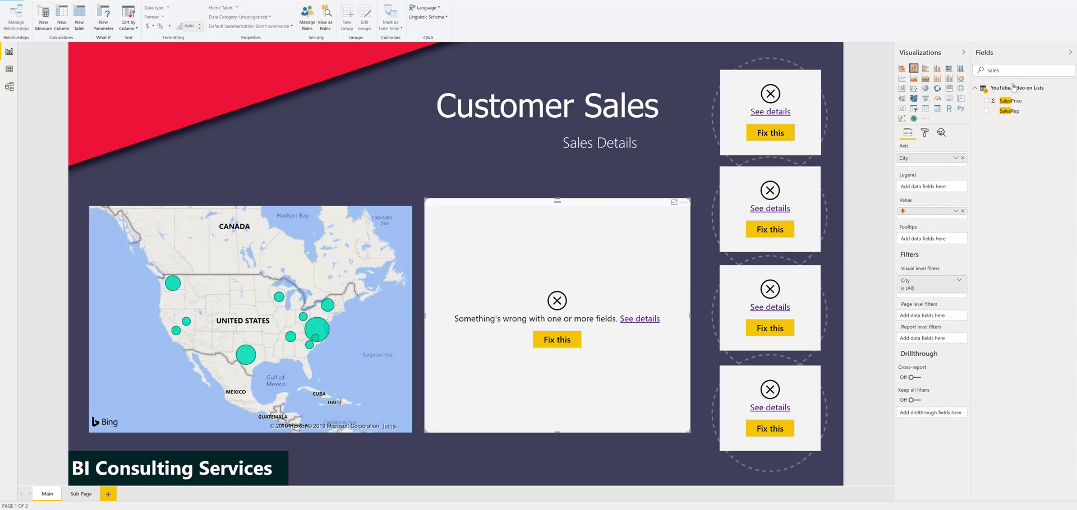
drag(1006, 101, 941, 211)
click(962, 222)
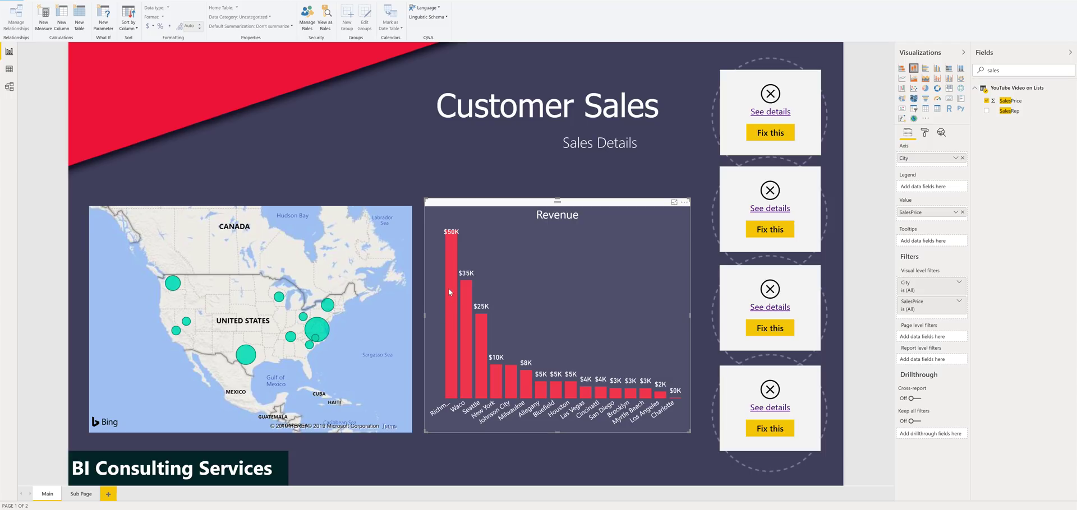
click(778, 82)
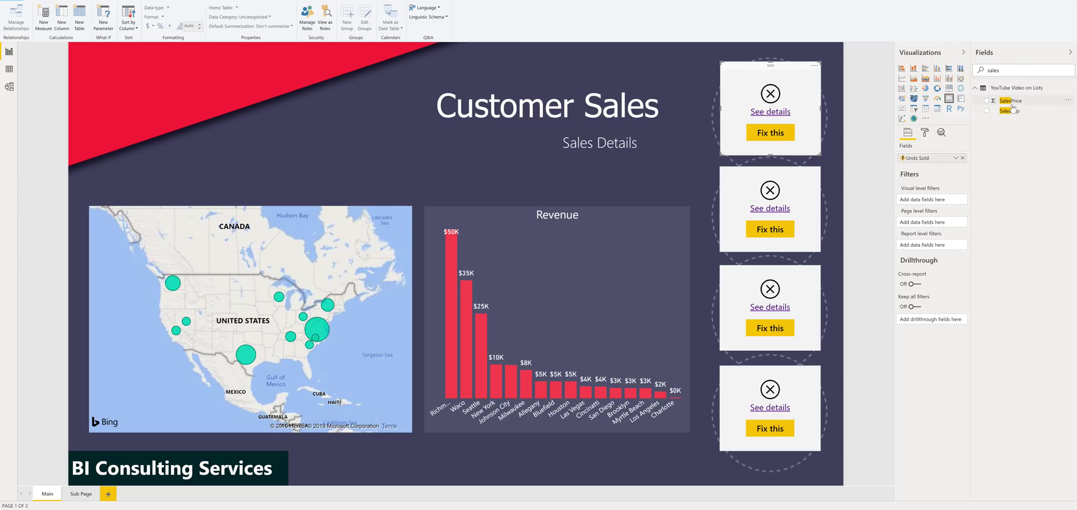
Fill the top card with a Count of ID.1 renamed 'Total Sales Count'
double_click(1008, 76)
text(id)
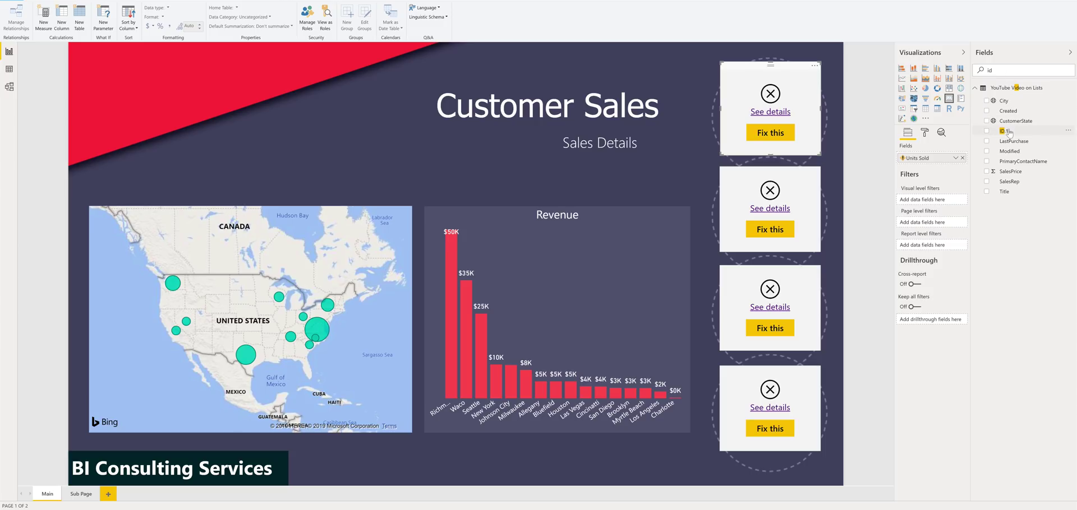
drag(1009, 133, 927, 160)
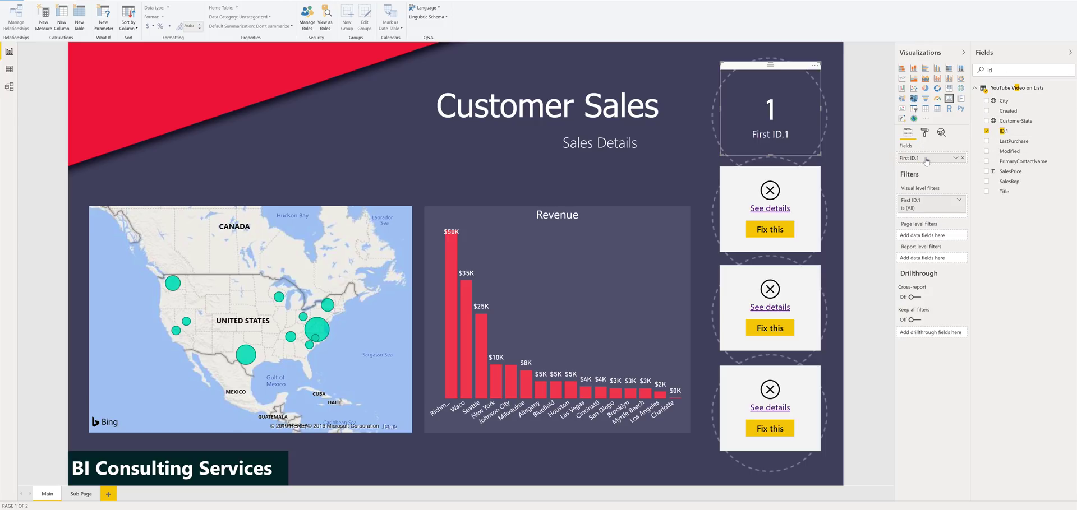
click(955, 158)
click(966, 219)
click(924, 132)
click(921, 184)
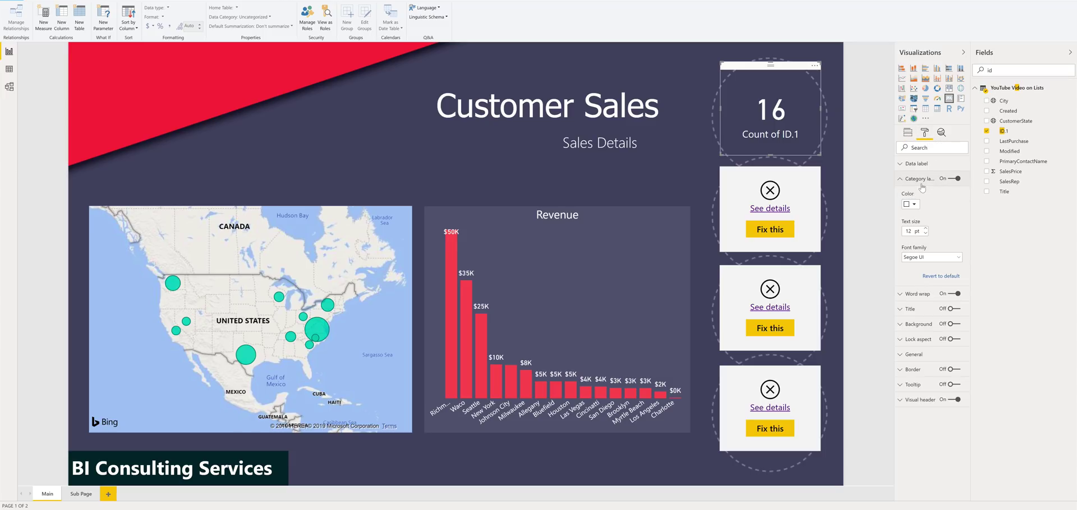
click(952, 179)
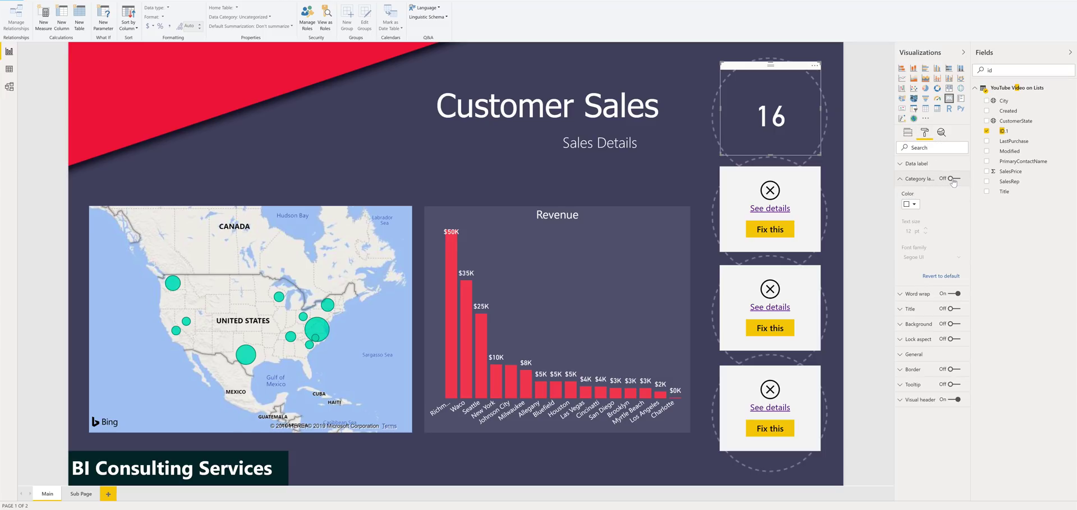
click(952, 179)
click(915, 178)
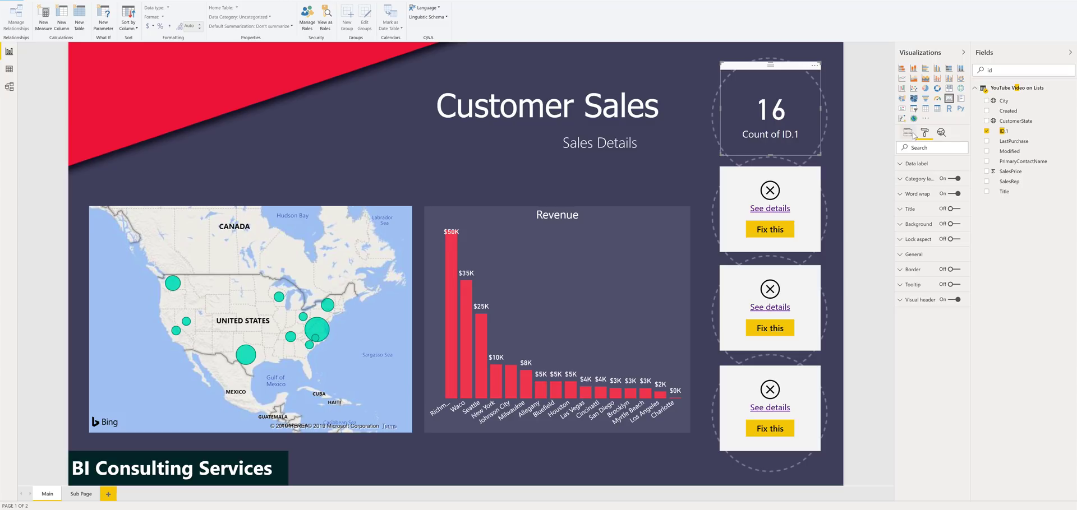
click(910, 133)
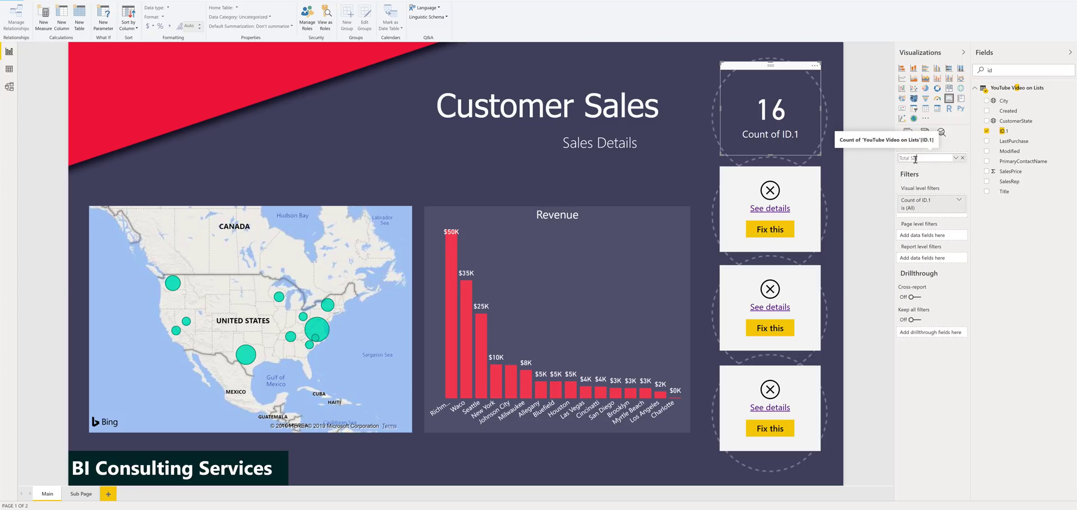
click(915, 159)
text(Total Sales Count)
key(Return)
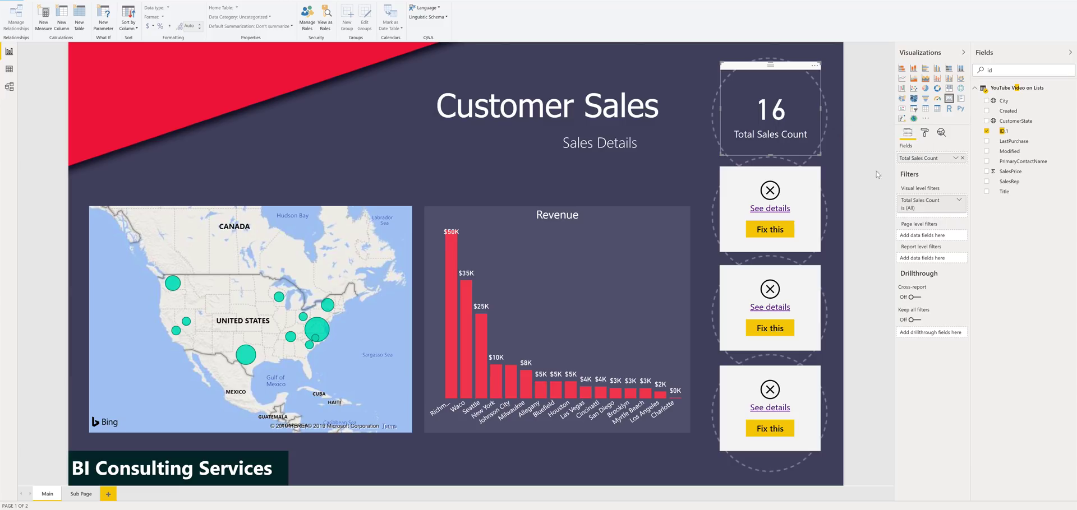
Fill the second card with total SalesPrice and the third with Average of SalesPrice
click(814, 203)
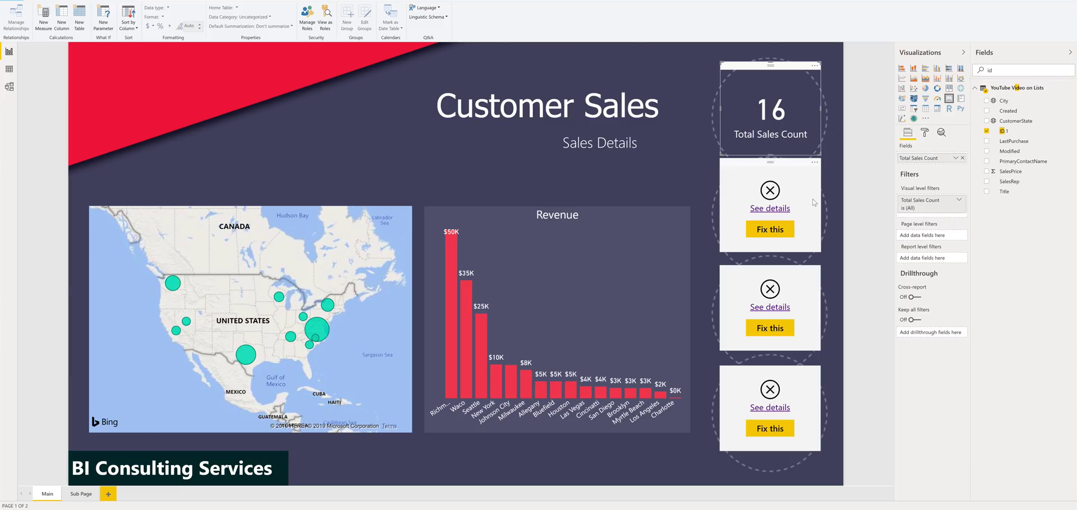
double_click(997, 70)
text(revenue)
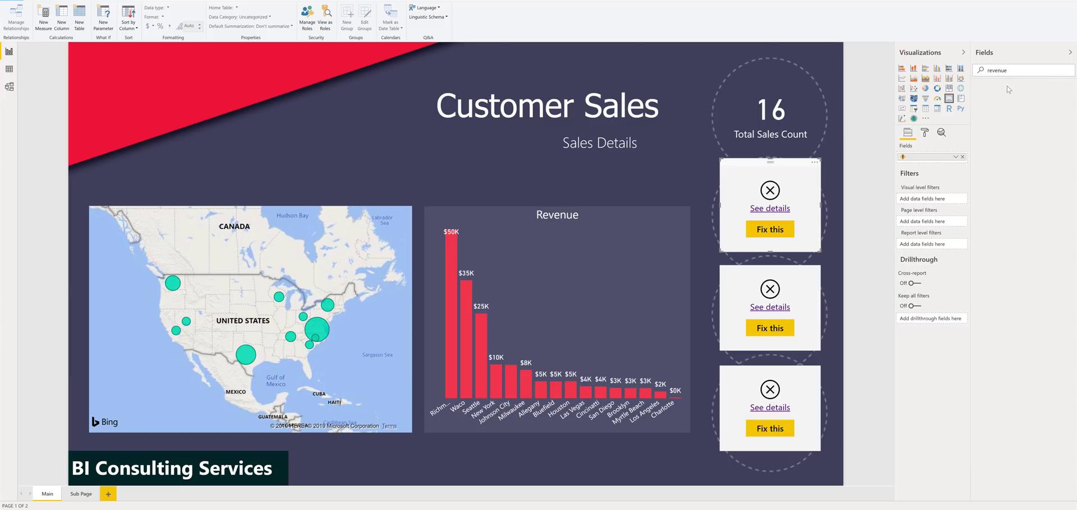
key(BackSpace)
key(BackSpace)
text(sale)
click(1009, 100)
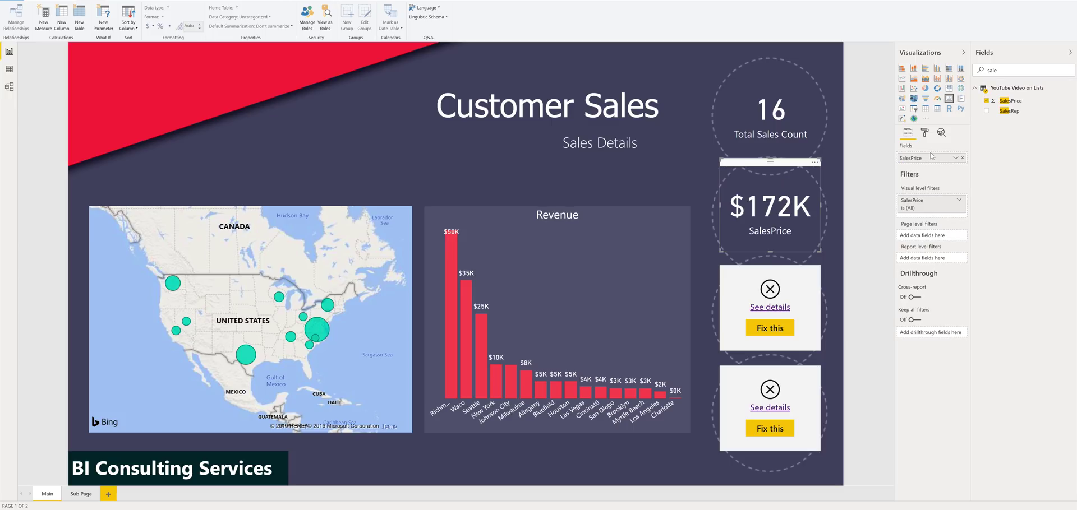
click(807, 289)
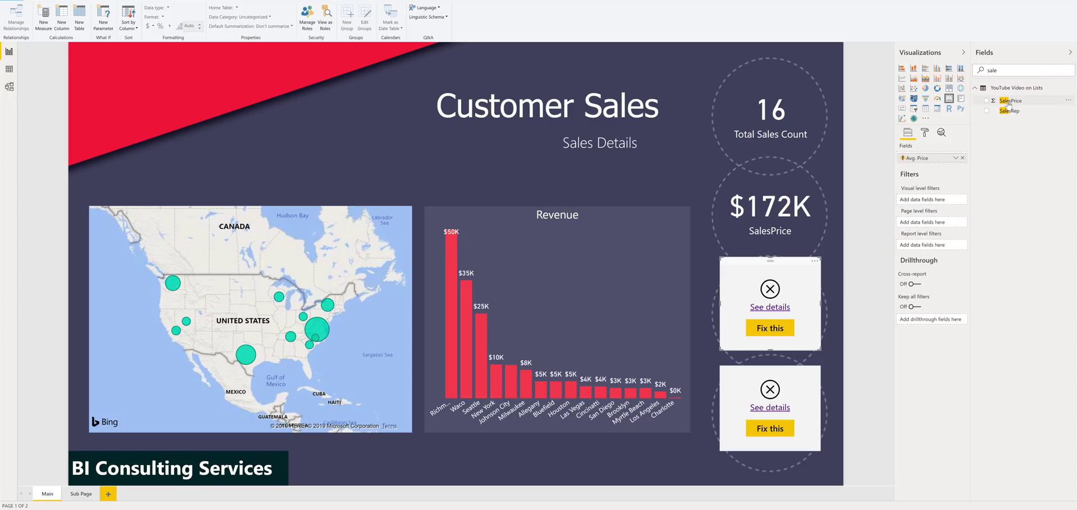
drag(1009, 101, 932, 163)
click(955, 158)
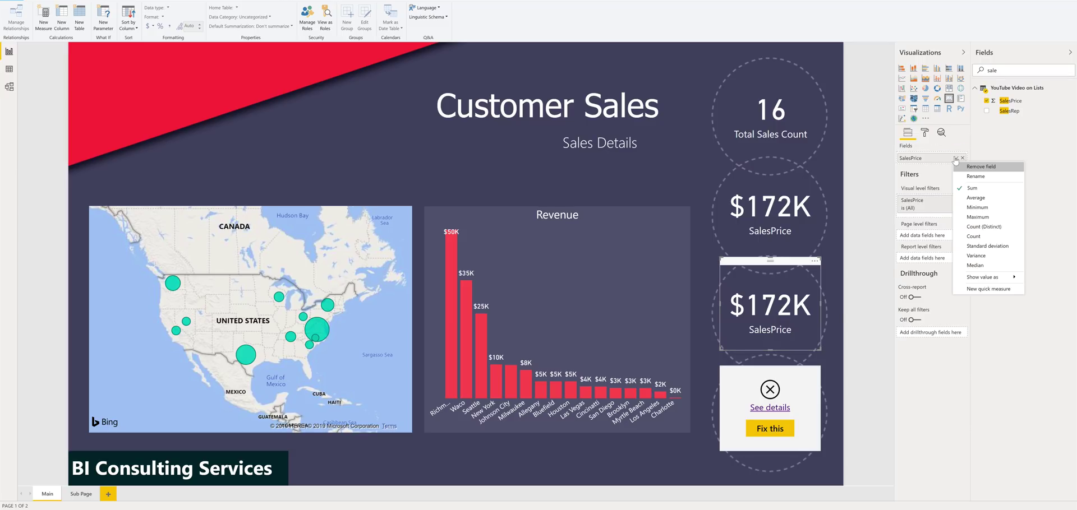
click(975, 198)
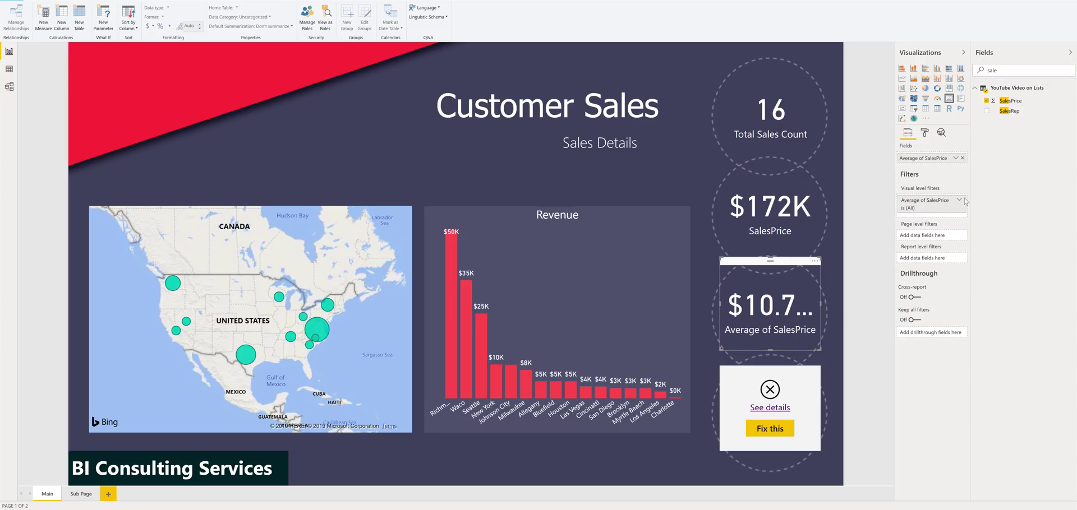
Make the last card a distinct count of CustomerState named States Serviced, then open Sub Page
click(810, 401)
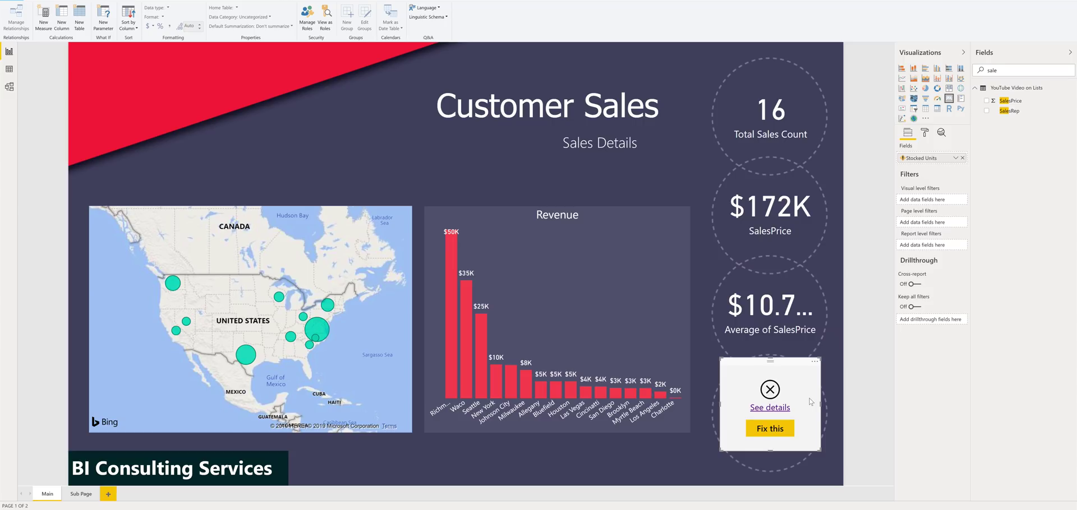
double_click(1003, 74)
key(BackSpace)
text(state)
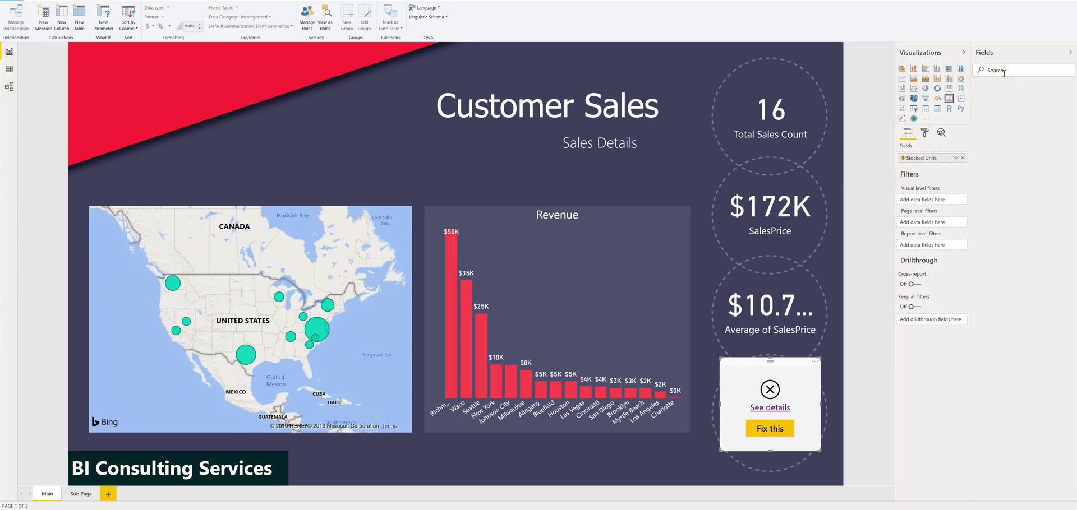
drag(1011, 103, 948, 159)
click(954, 159)
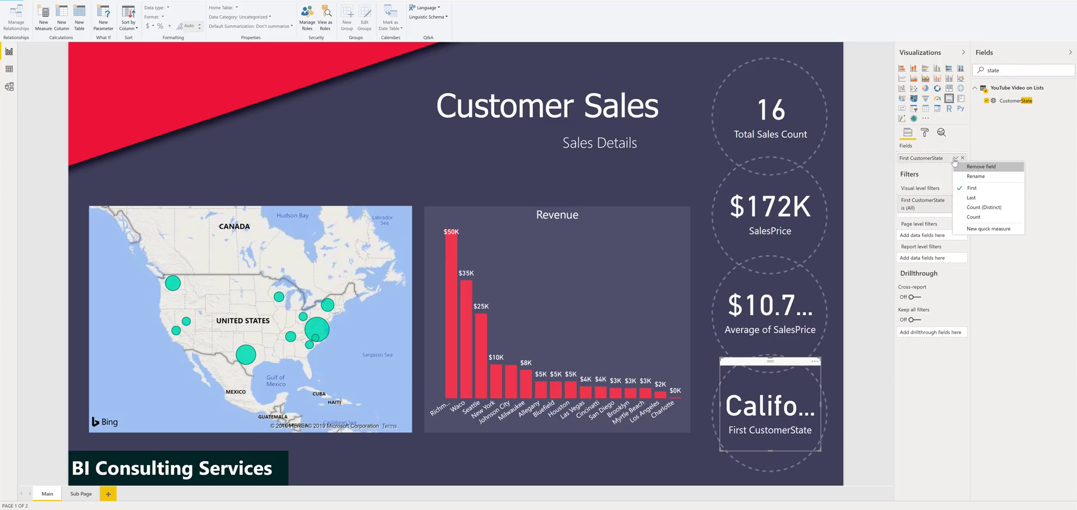
click(966, 217)
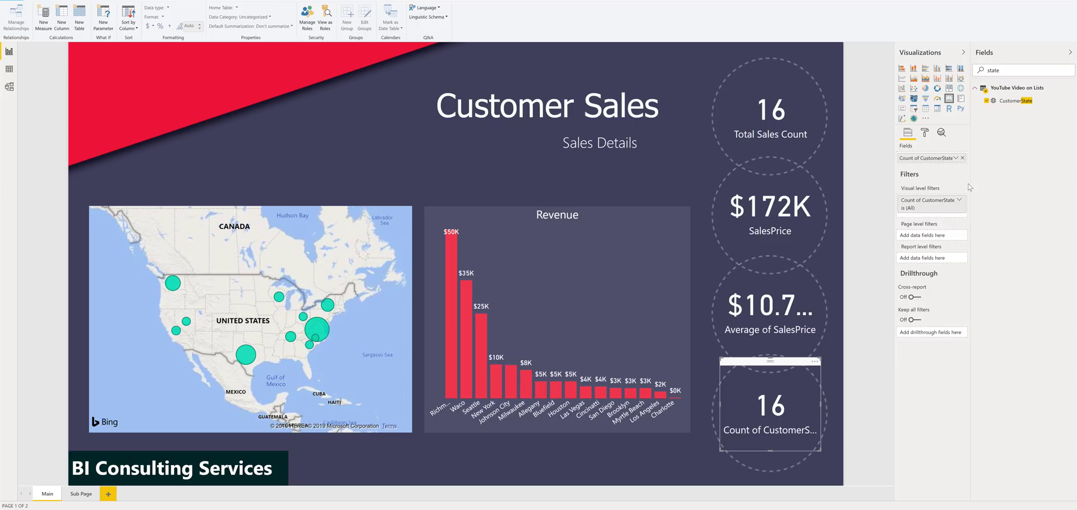
click(955, 159)
click(978, 214)
double_click(918, 159)
text(Sa)
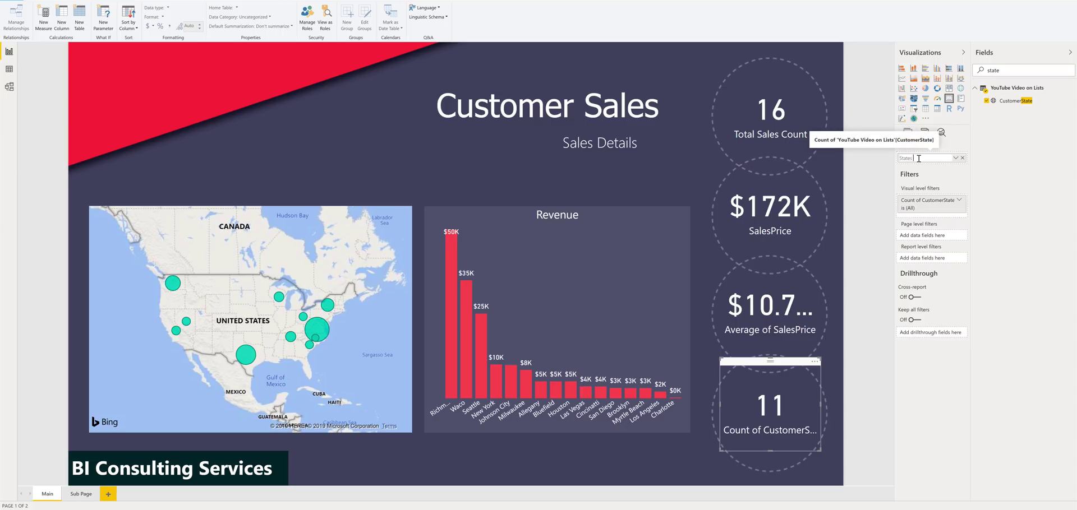
text(ates Serviced)
key(Return)
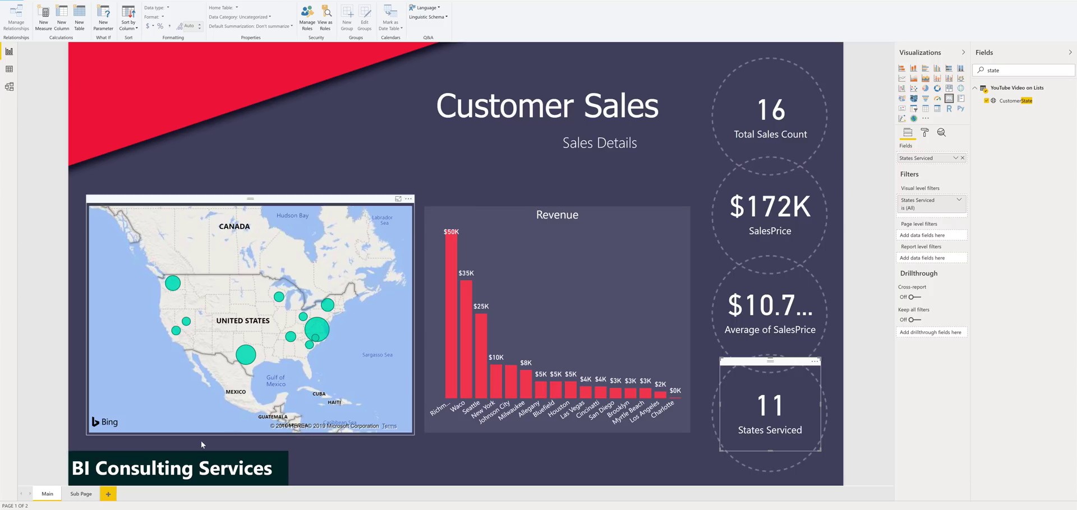
click(79, 498)
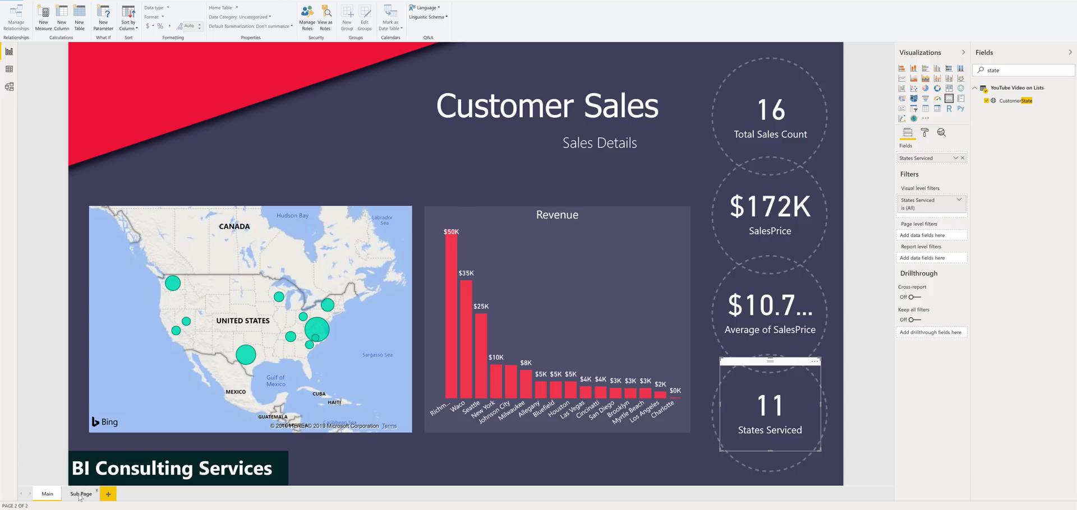
Show total SalesPrice ($172K) in the top small card
click(201, 194)
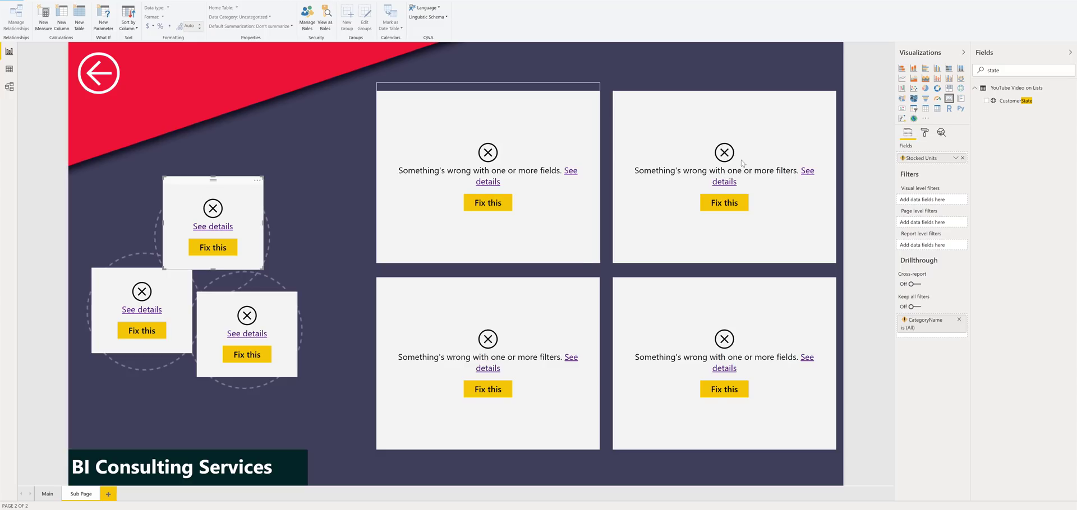
double_click(1025, 70)
text(sale)
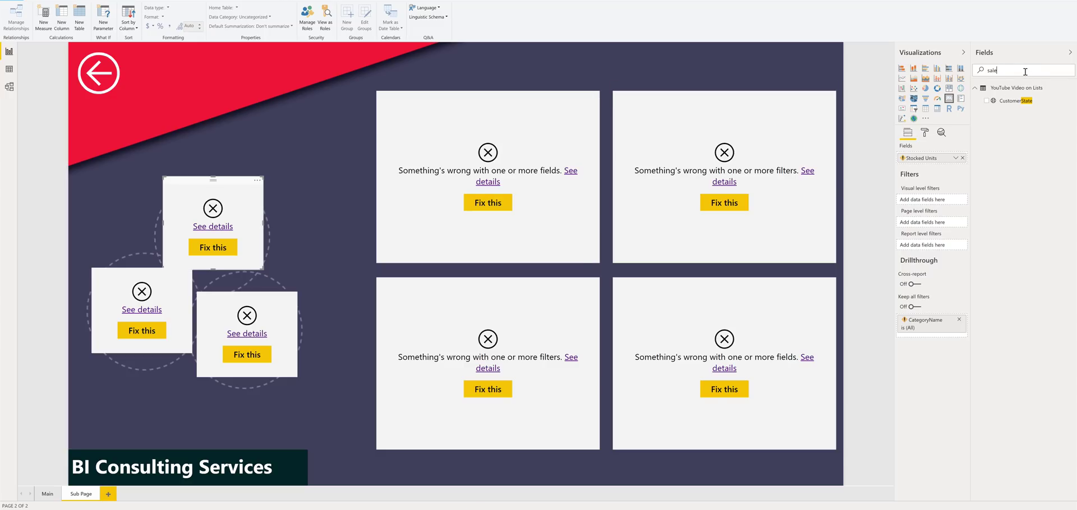
drag(1010, 101, 924, 159)
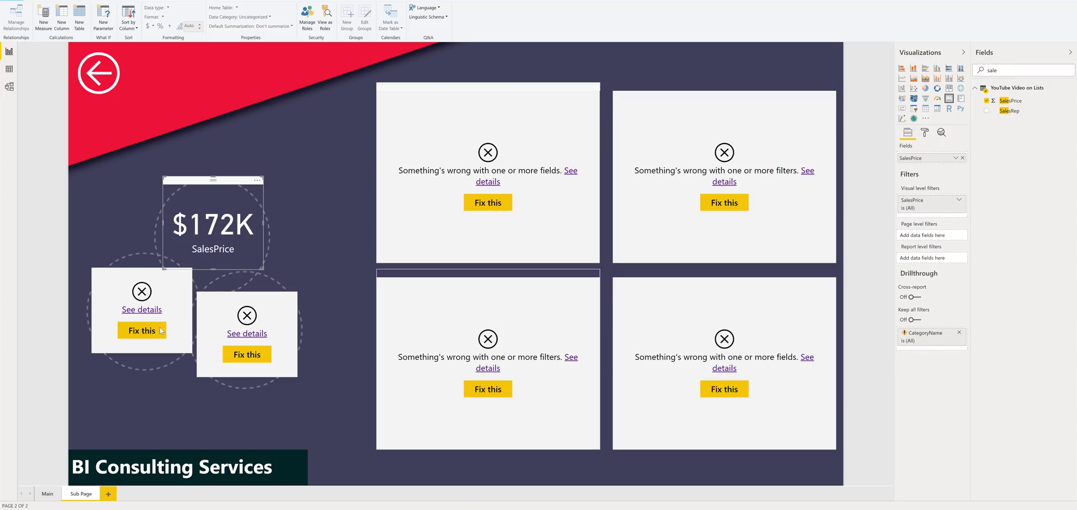
Put SalesRep into the second small card and expand its filter options
click(137, 287)
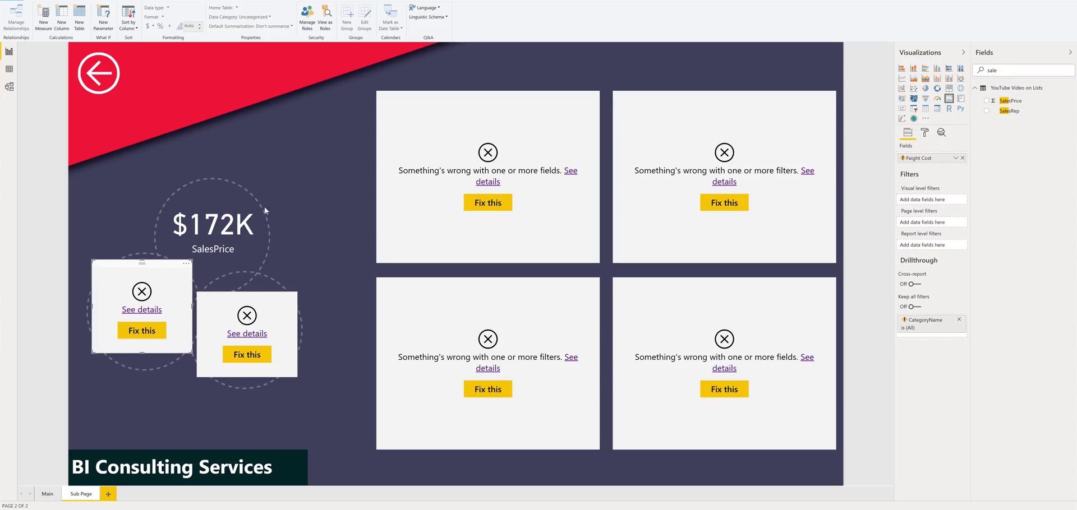
double_click(1004, 71)
key(BackSpace)
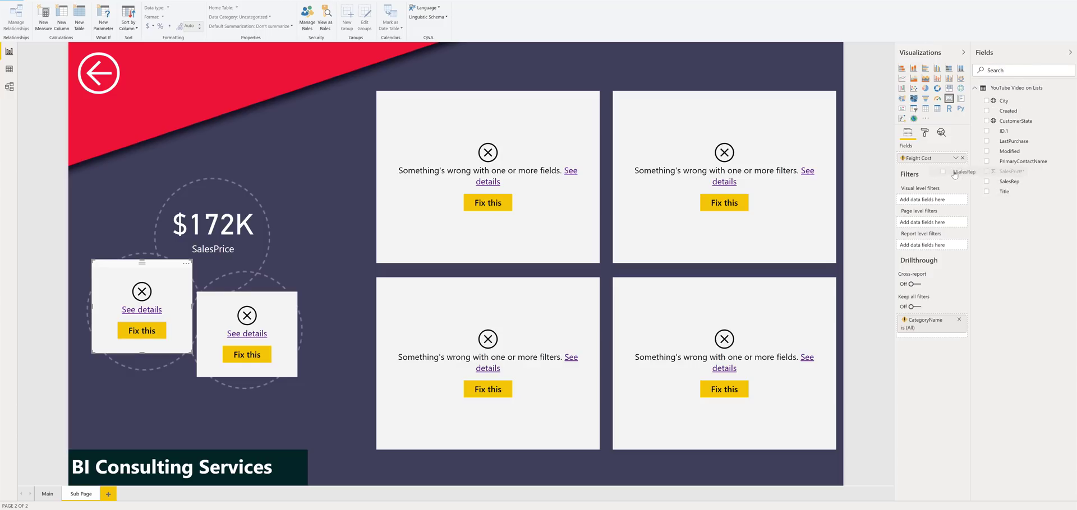
drag(1003, 181, 926, 159)
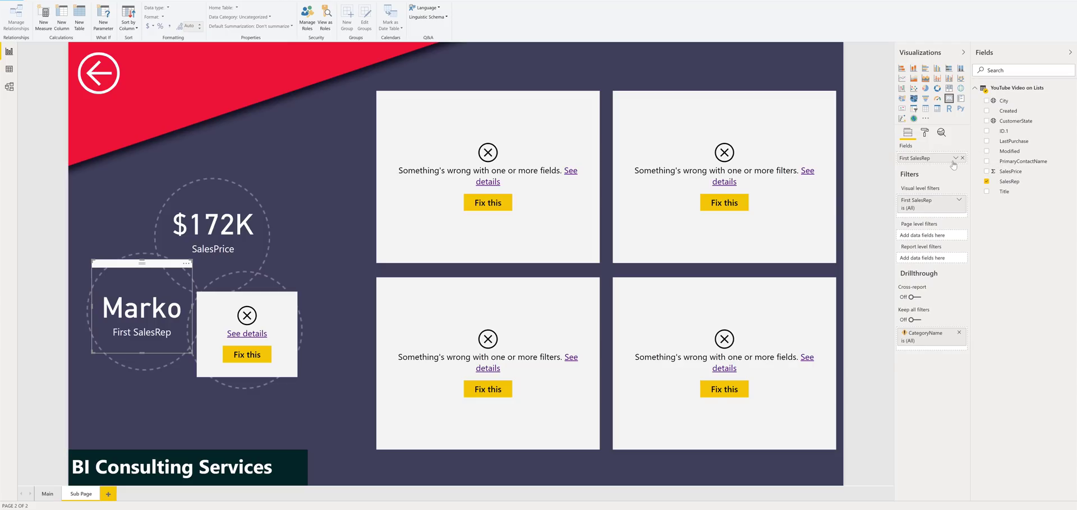
click(942, 200)
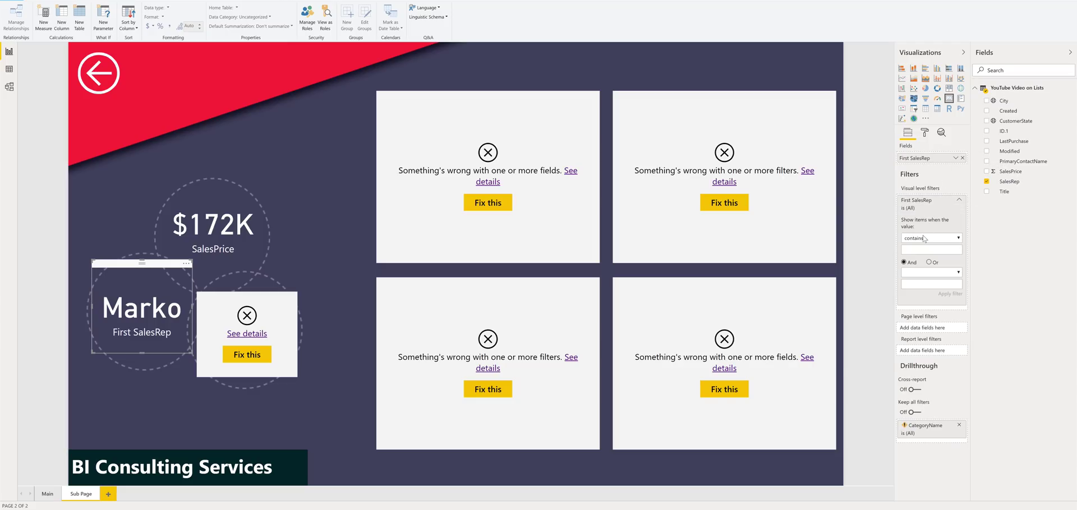
Add a Top N filter on the rep card: top 1 SalesRep by SalesPrice
click(935, 203)
click(955, 159)
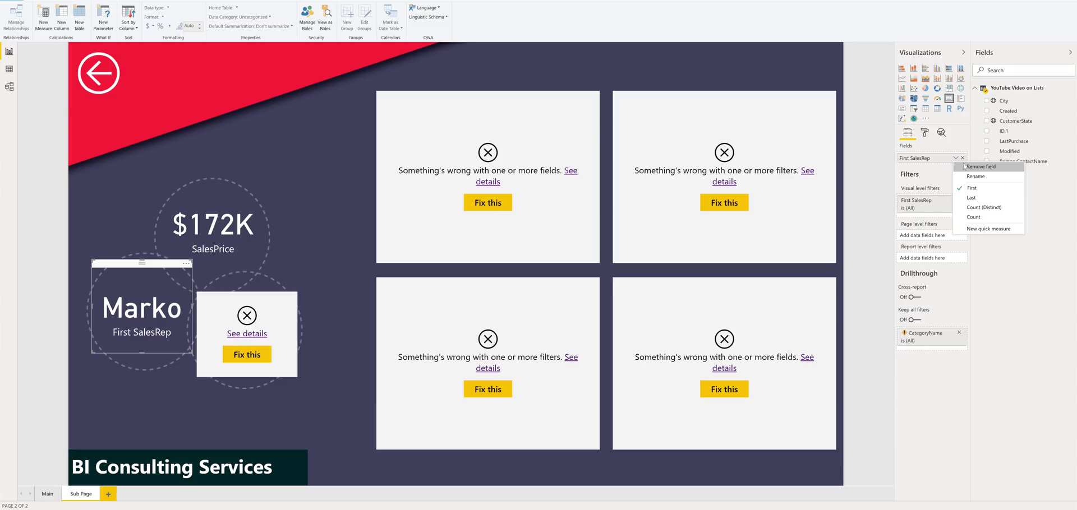
click(913, 173)
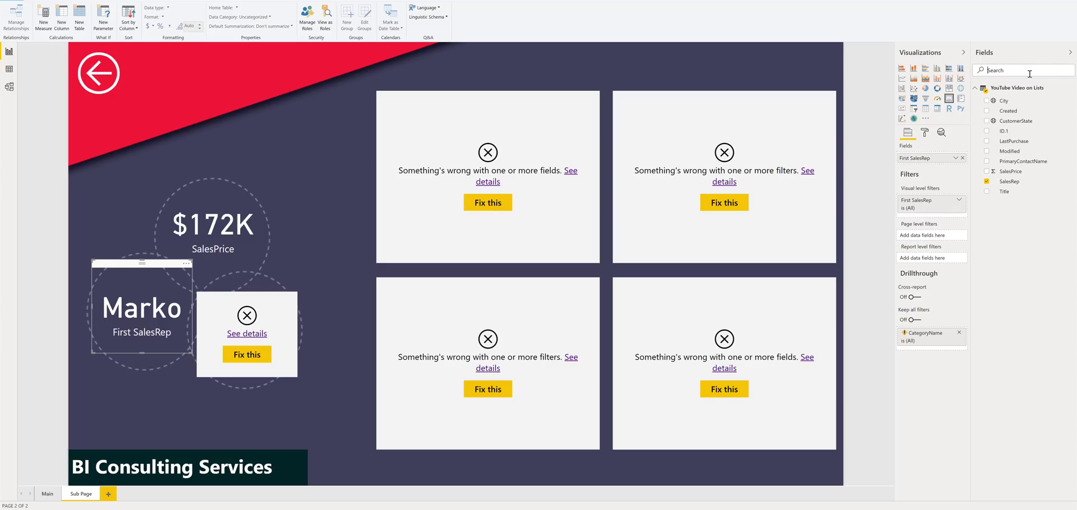
drag(1010, 171, 932, 218)
click(930, 243)
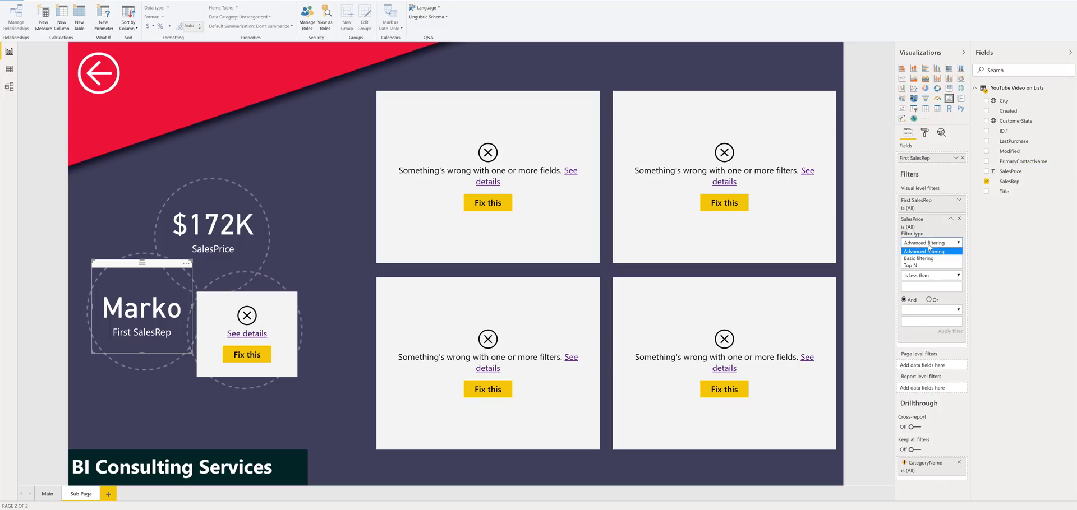
click(926, 265)
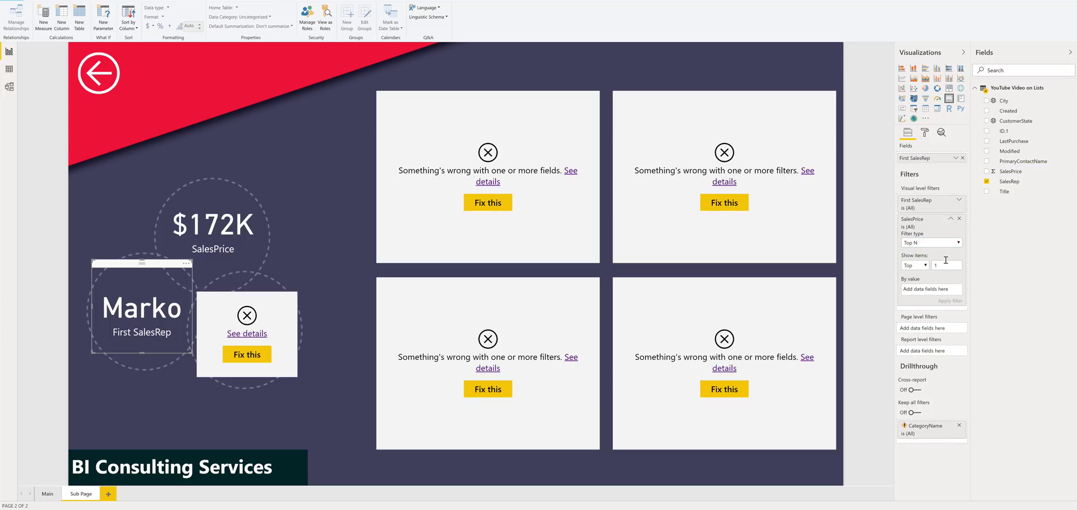
drag(1011, 184, 927, 291)
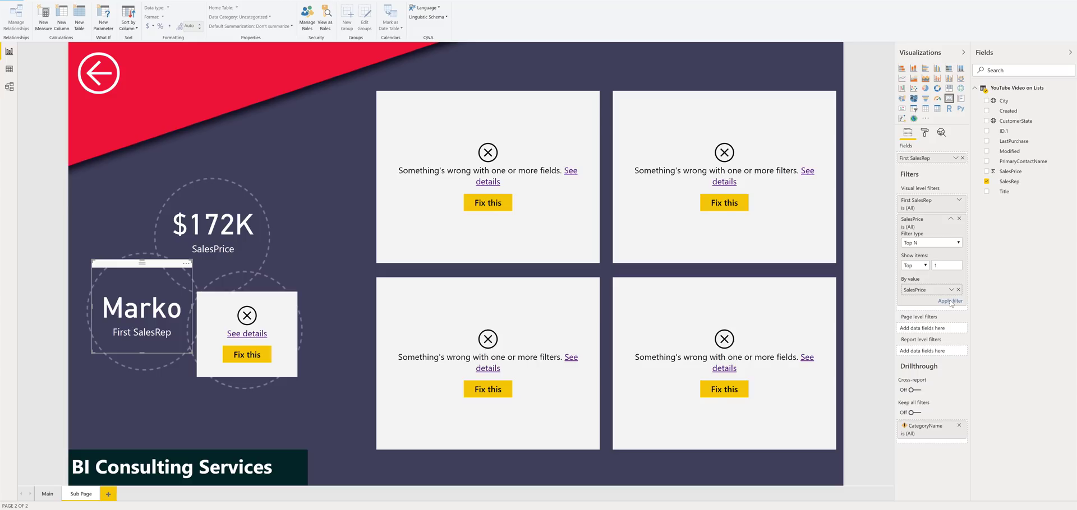
click(950, 301)
click(948, 302)
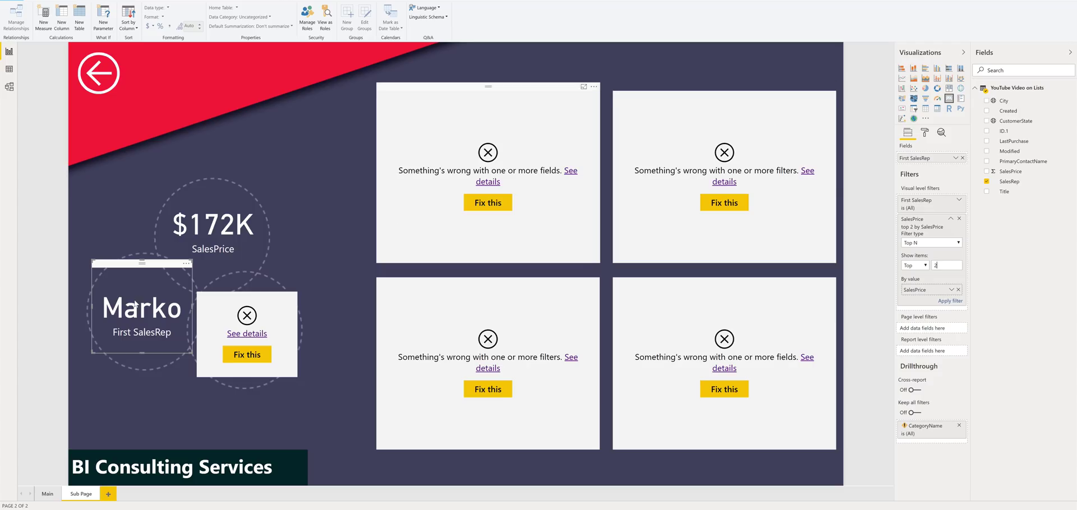
Check the ranking as a table of all SalesReps, trying top 10 and 2 before settling on top 1
click(926, 109)
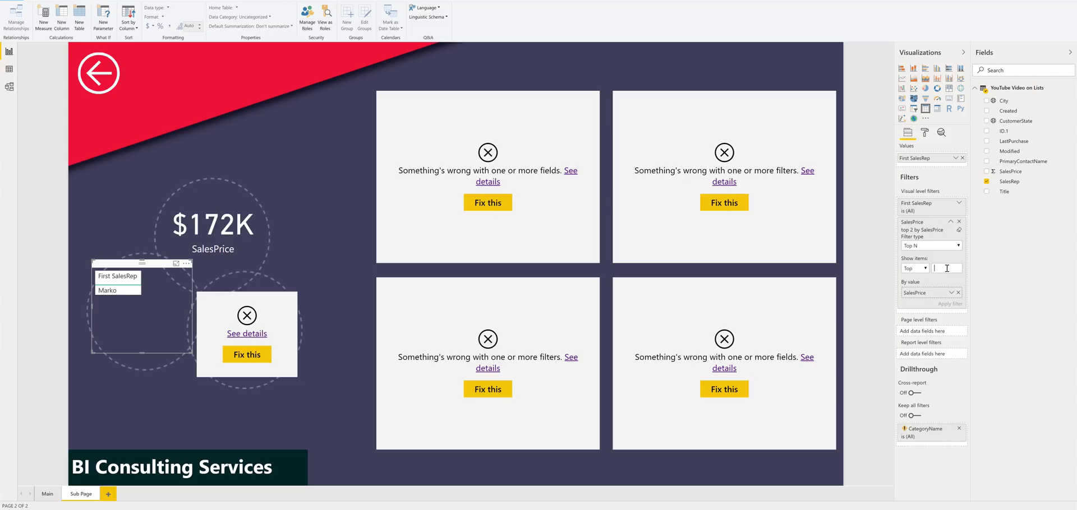
text(10)
click(950, 305)
click(957, 159)
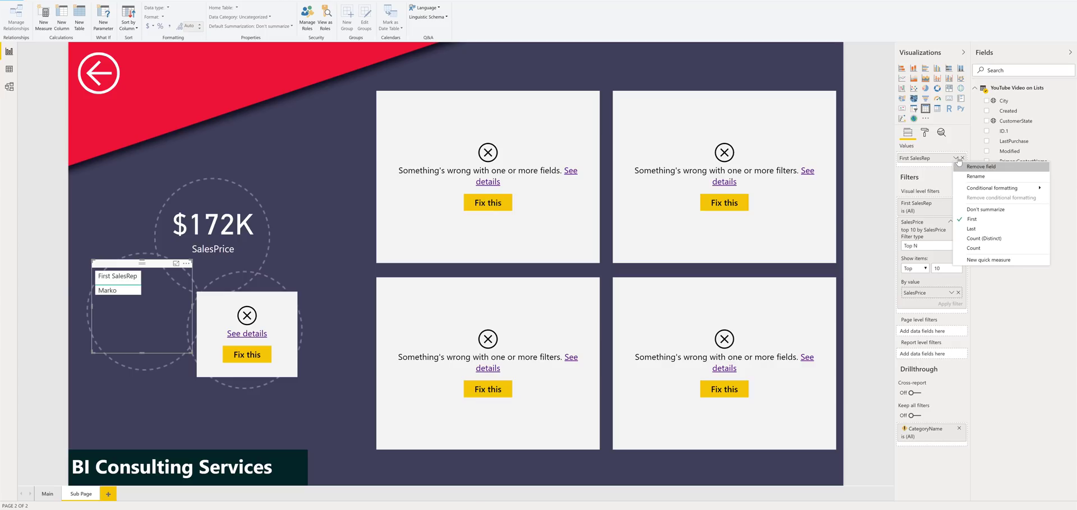
click(974, 212)
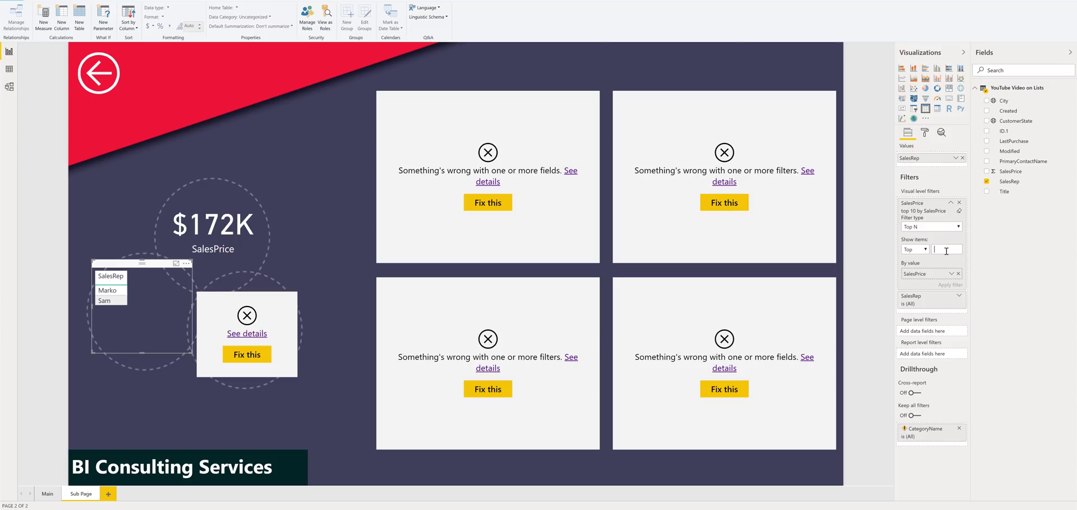
text(2)
click(947, 286)
click(951, 248)
text(1)
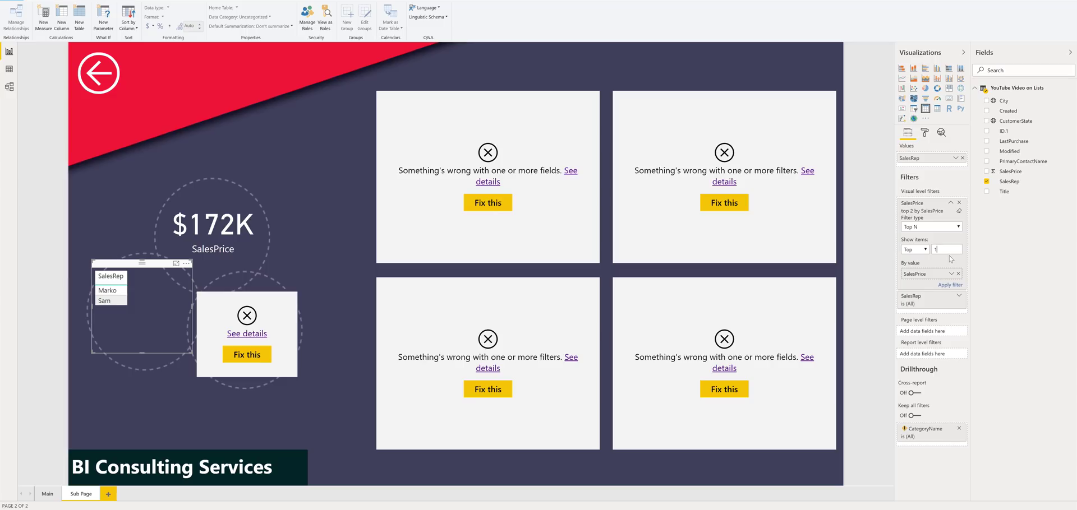
click(946, 286)
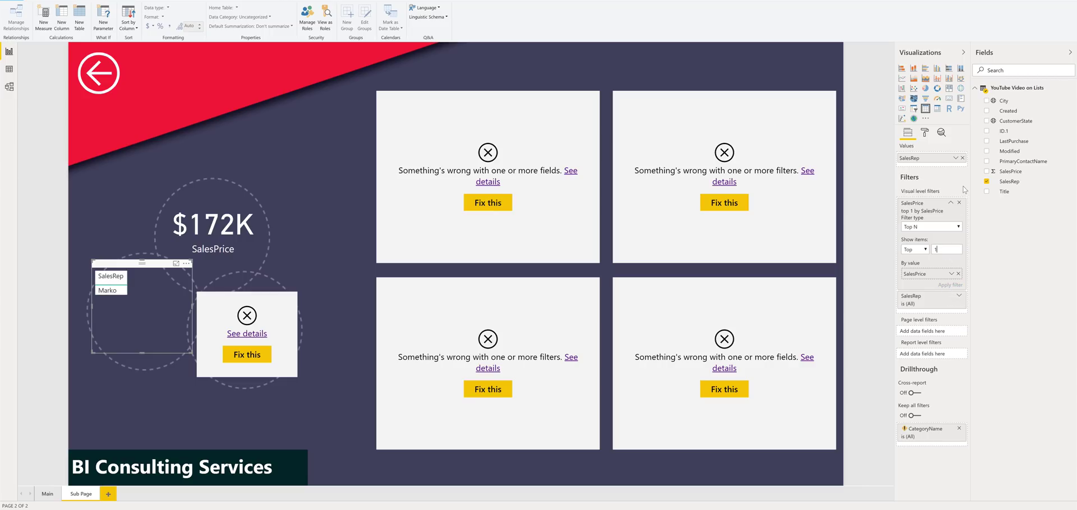
Switch the visual back to a card and rename its label 'Top Sales Rep'
click(948, 99)
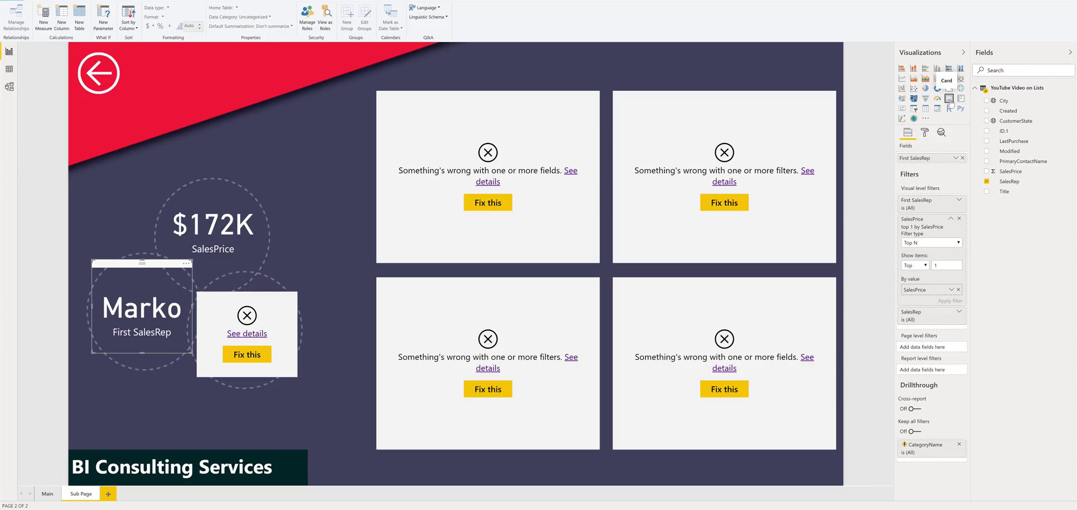
double_click(916, 158)
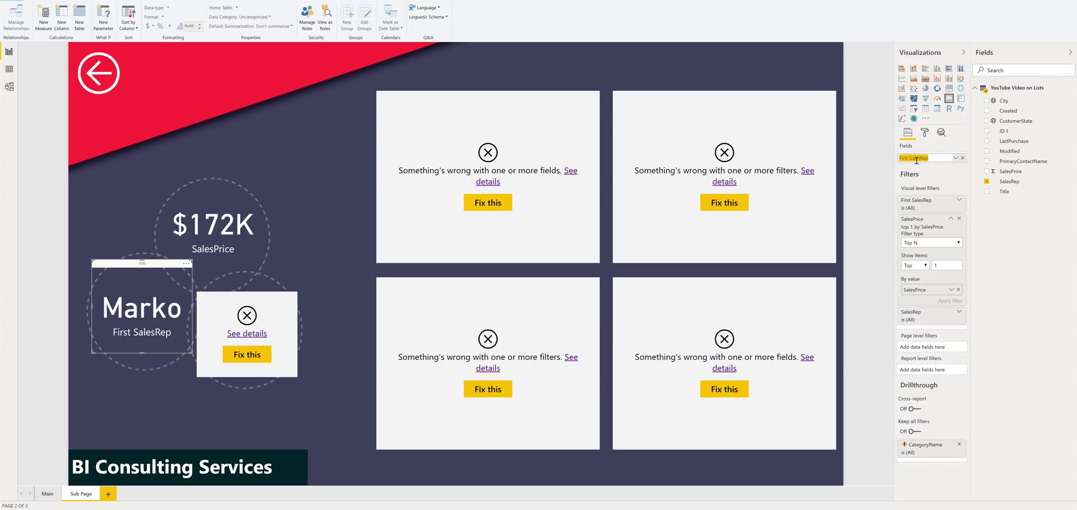
text(Top Sales Rep)
key(Return)
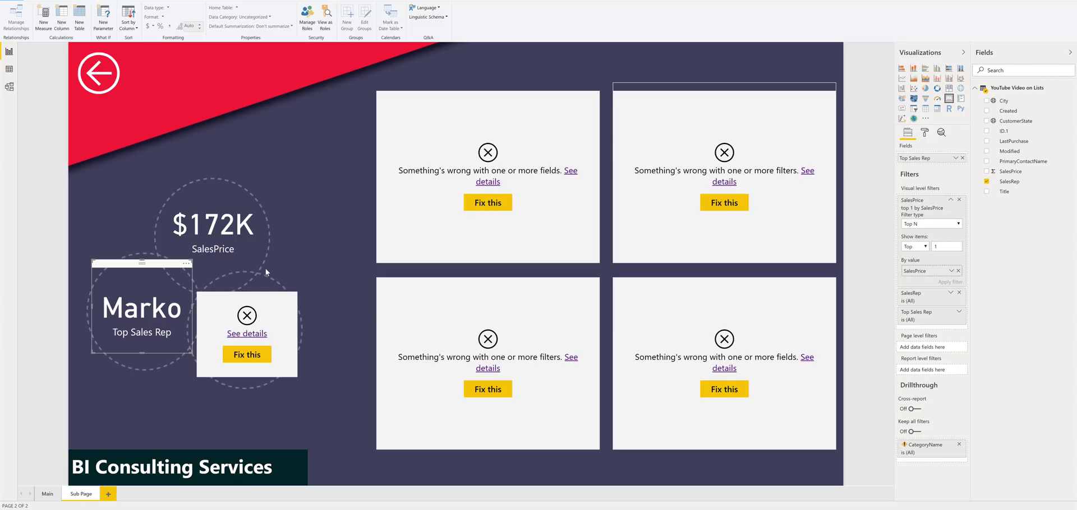
click(261, 302)
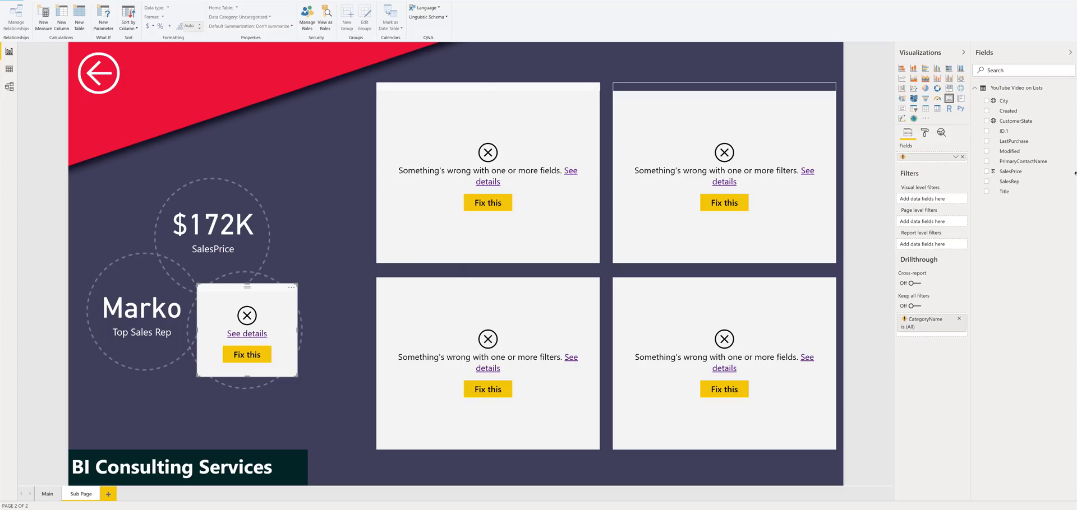
Put a Count of ID.1 into the third card, showing 16
click(1013, 70)
text(sales)
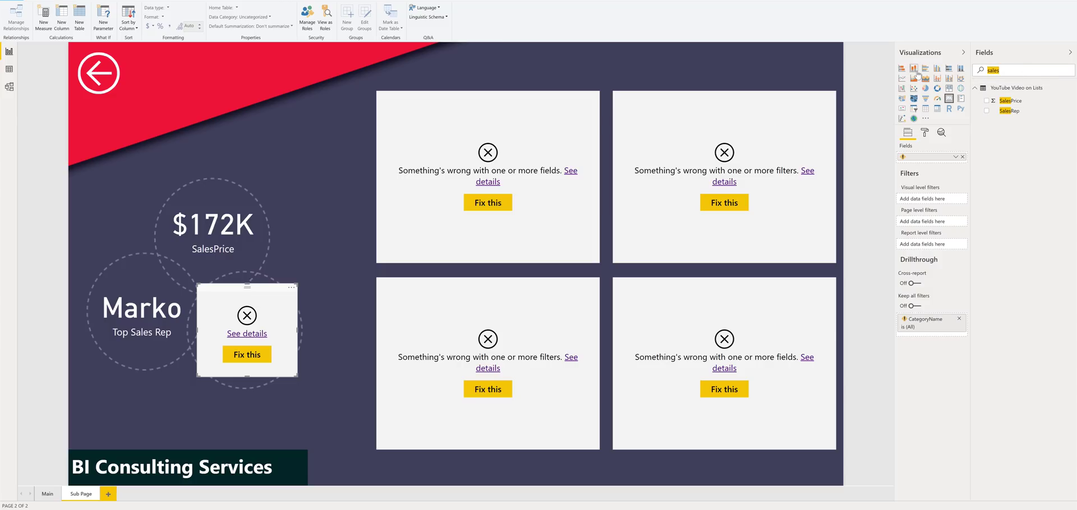
key(BackSpace)
key(BackSpace)
key(BackSpace)
key(BackSpace)
key(BackSpace)
text(id)
drag(1011, 137, 942, 157)
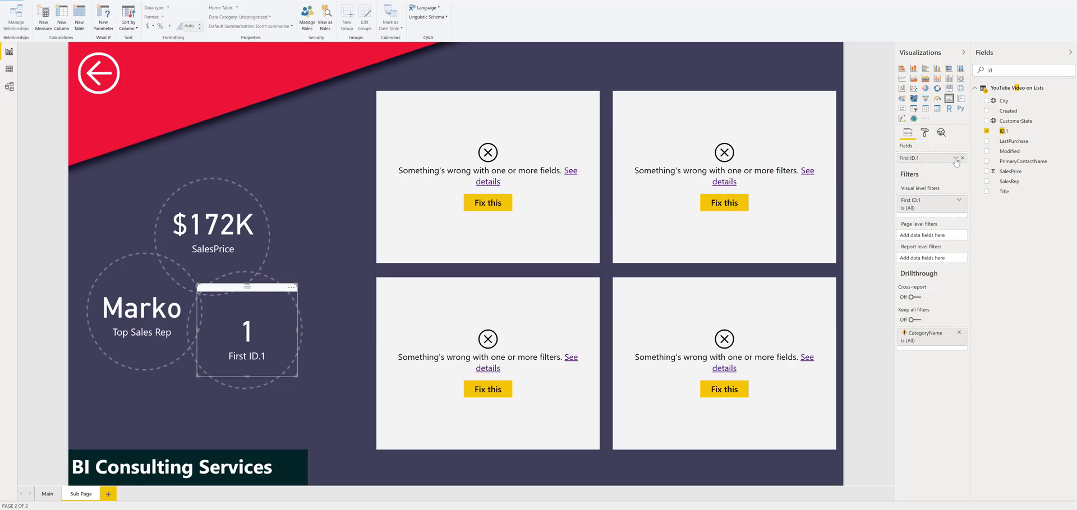
click(955, 158)
click(981, 219)
Rename the Count of ID.1 label to 'Total Sales'
double_click(926, 159)
text(Total S)
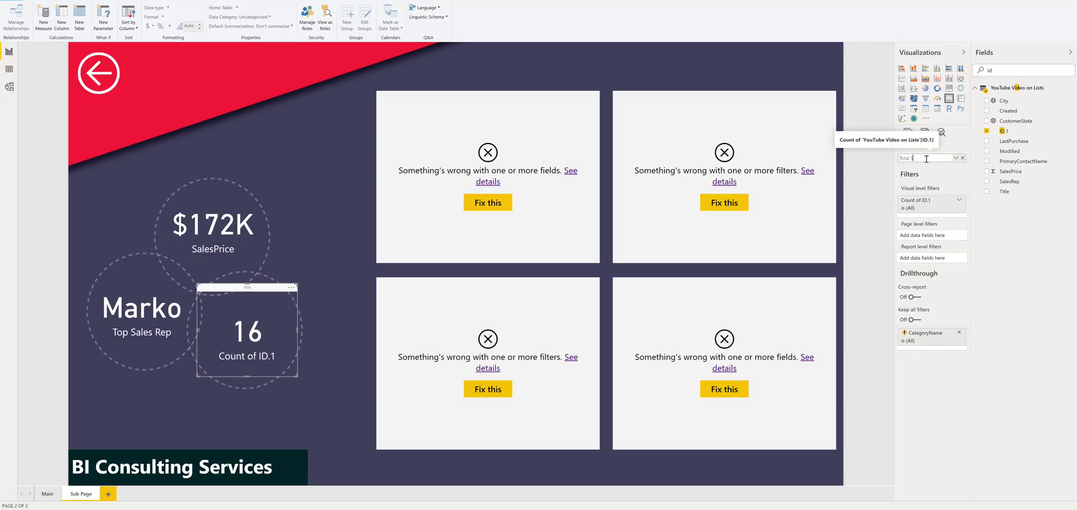
text(es)
key(Return)
click(507, 112)
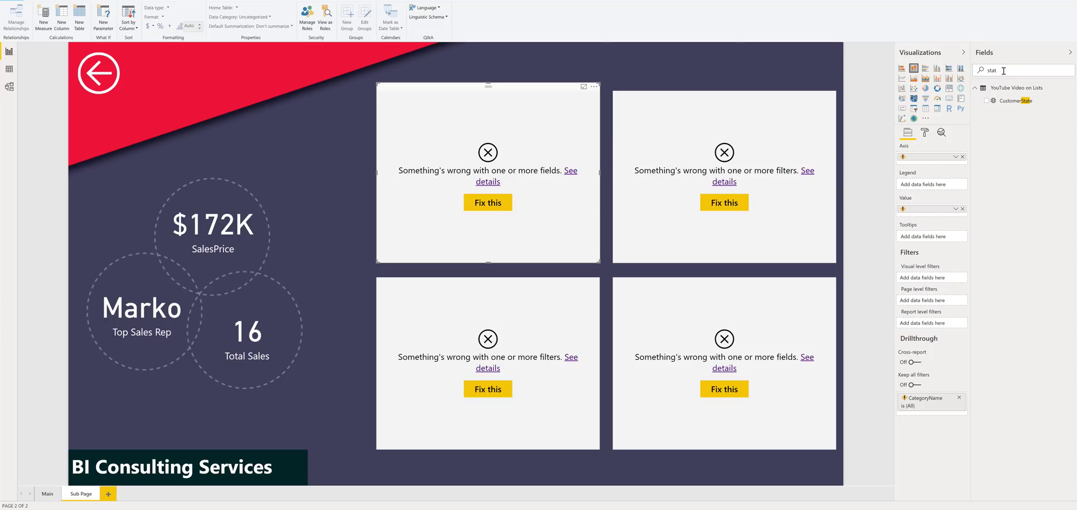
Set the Freight Costs chart to CustomerState axis and SalesPrice value, removing the broken fields
drag(1014, 107, 948, 164)
click(963, 156)
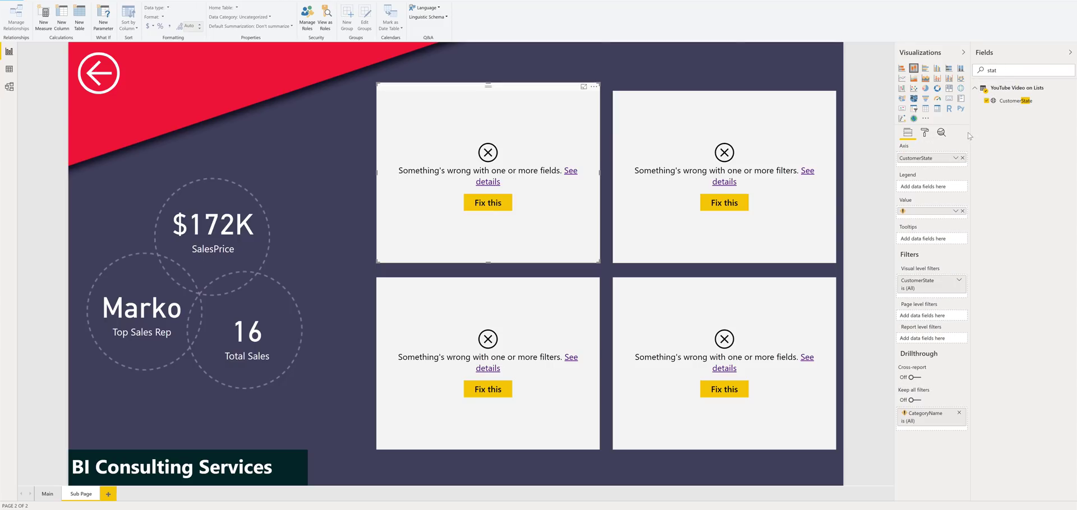
double_click(1006, 69)
text(sale)
drag(1007, 104, 930, 212)
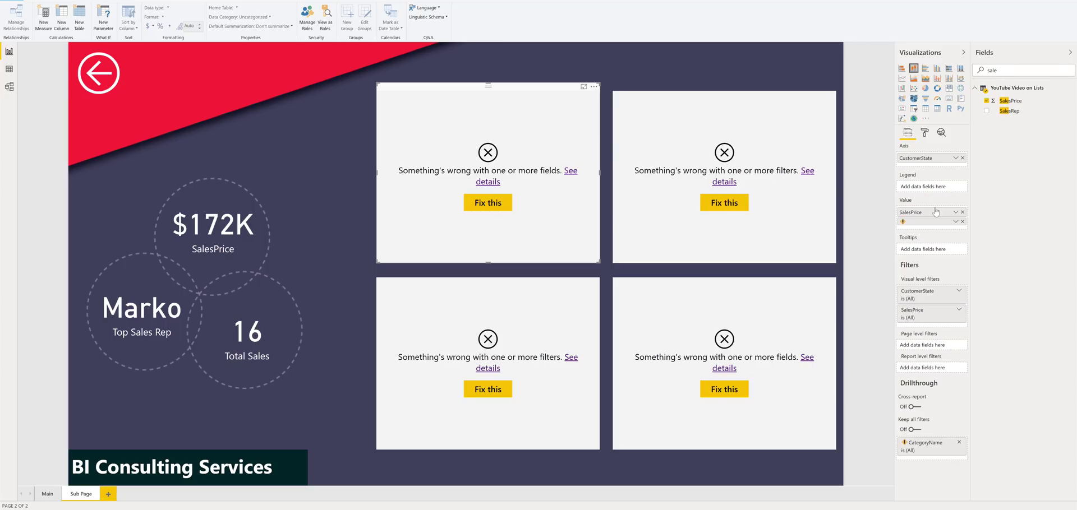
click(962, 222)
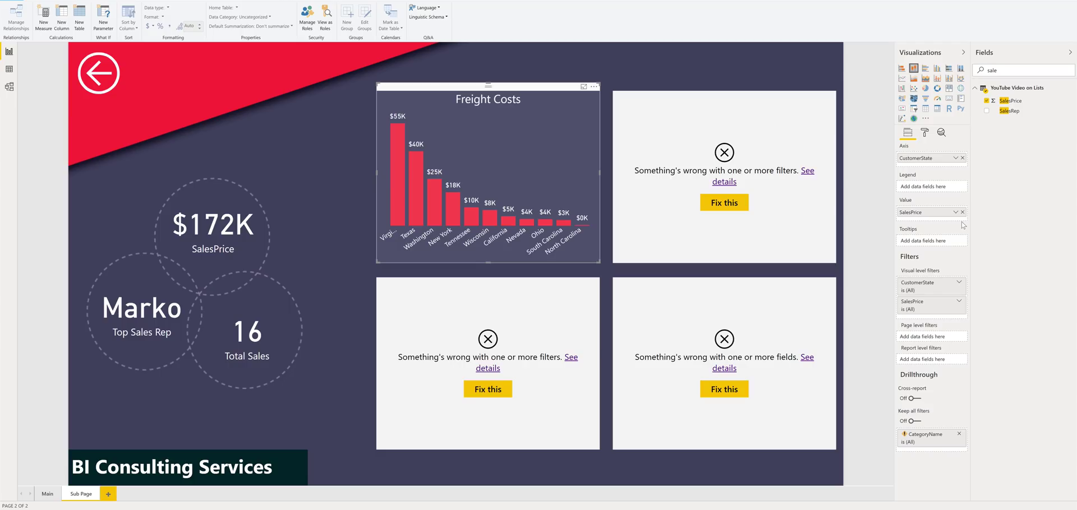
click(737, 123)
double_click(997, 71)
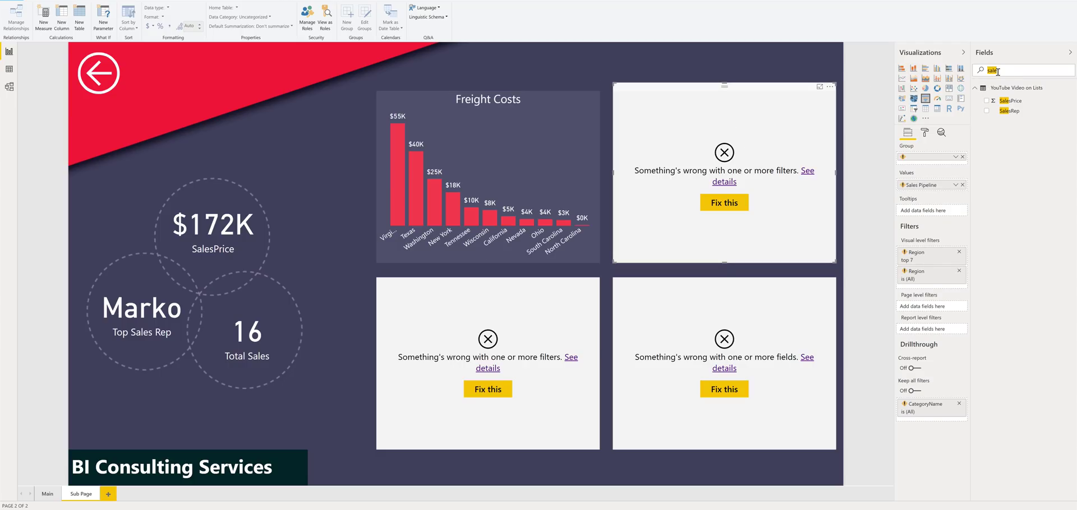
Group the top-right visual by Title with SalesPrice values, removing the broken field and Region filters
text(cust)
key(ctrl+a)
key(BackSpace)
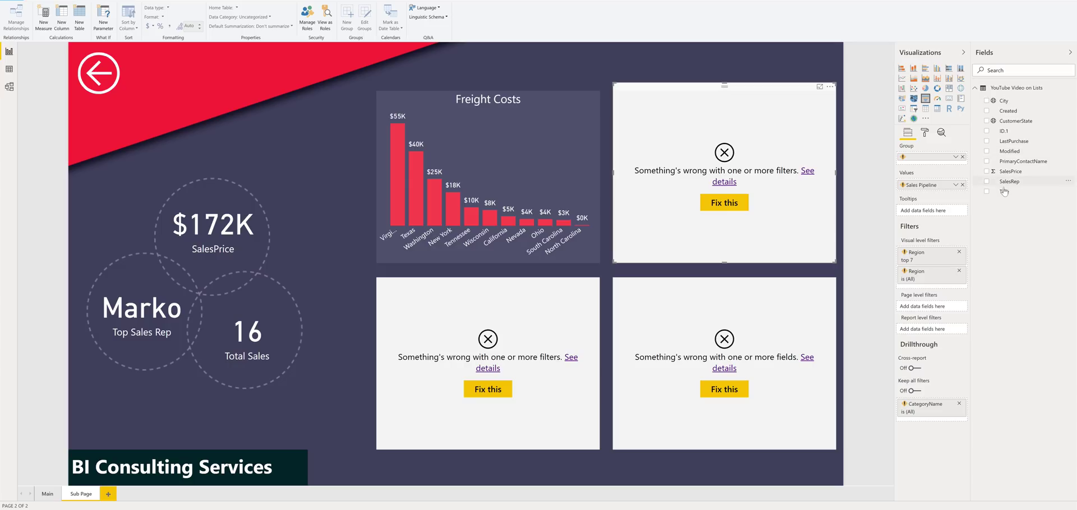
drag(1004, 191, 935, 159)
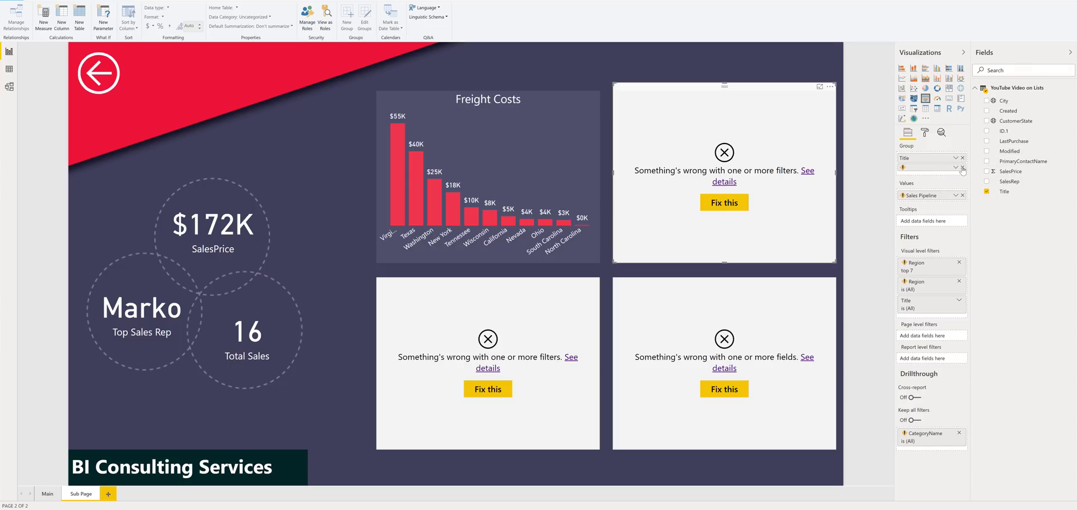
click(962, 168)
drag(1006, 171, 931, 191)
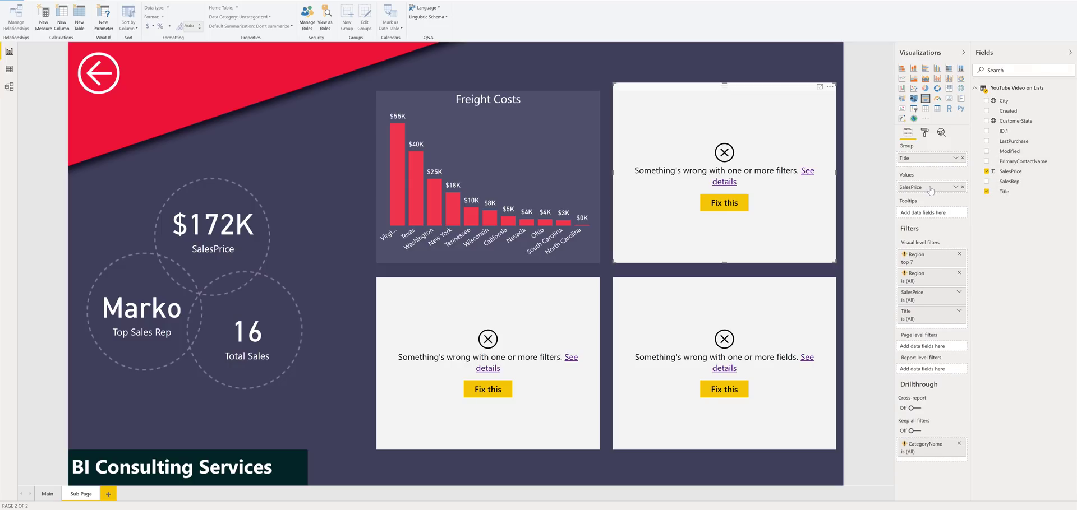
click(956, 189)
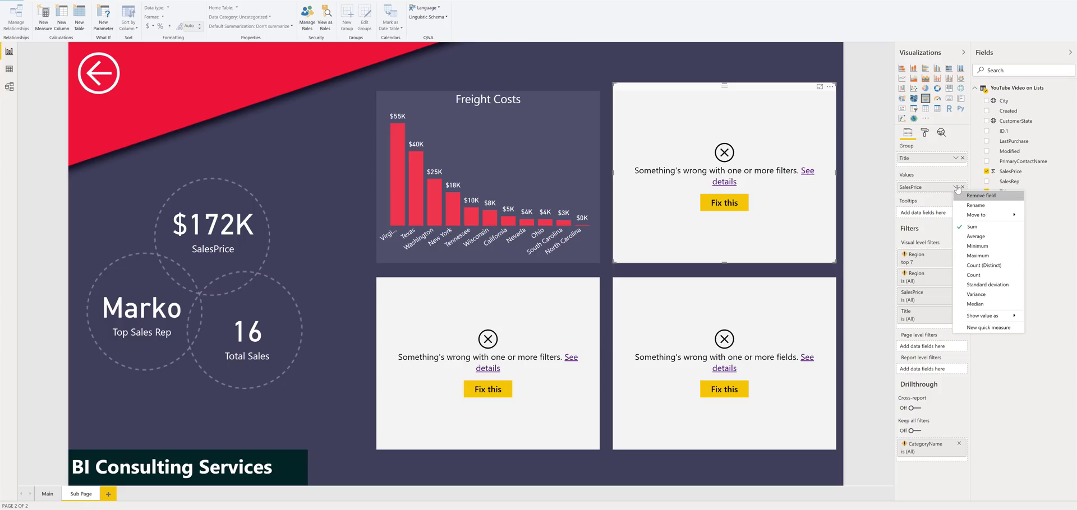
click(956, 188)
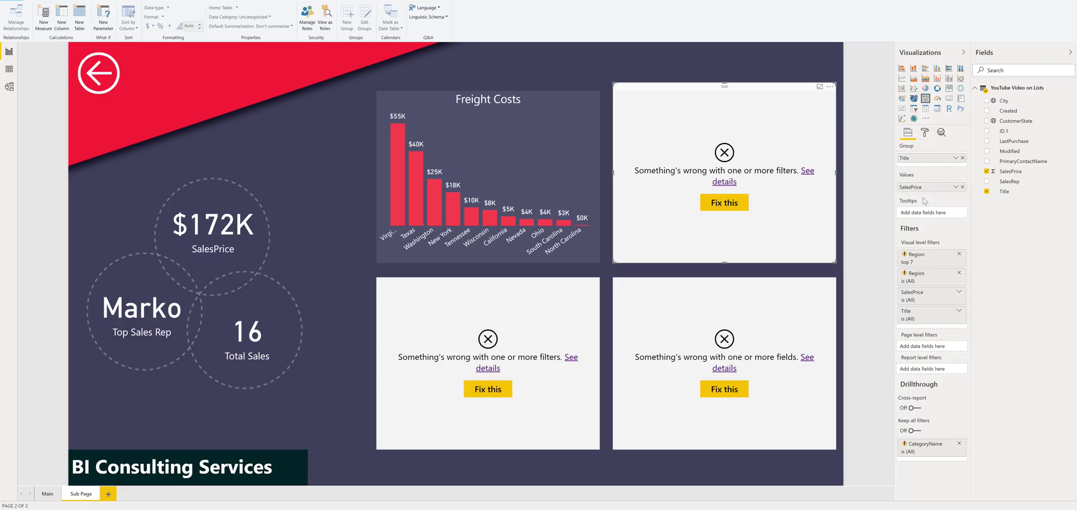
click(958, 256)
click(958, 255)
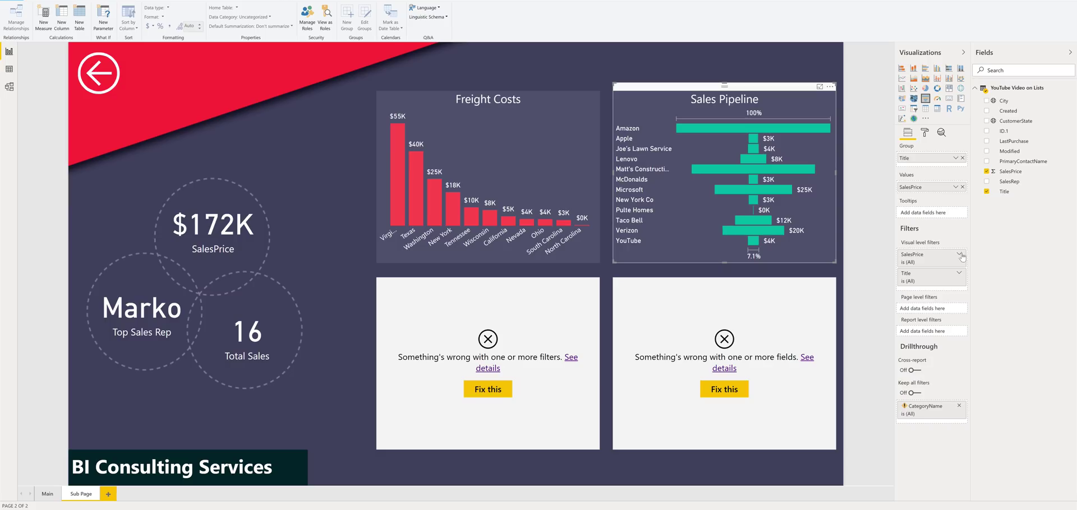
Convert the Sales Pipeline chart to a treemap and align it with Freight Costs
click(948, 89)
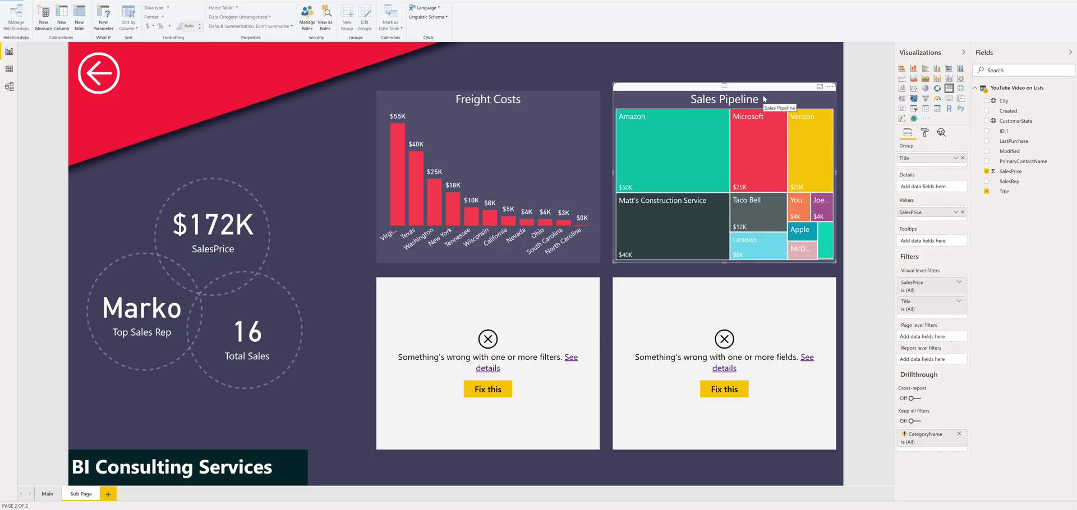
drag(764, 100, 763, 87)
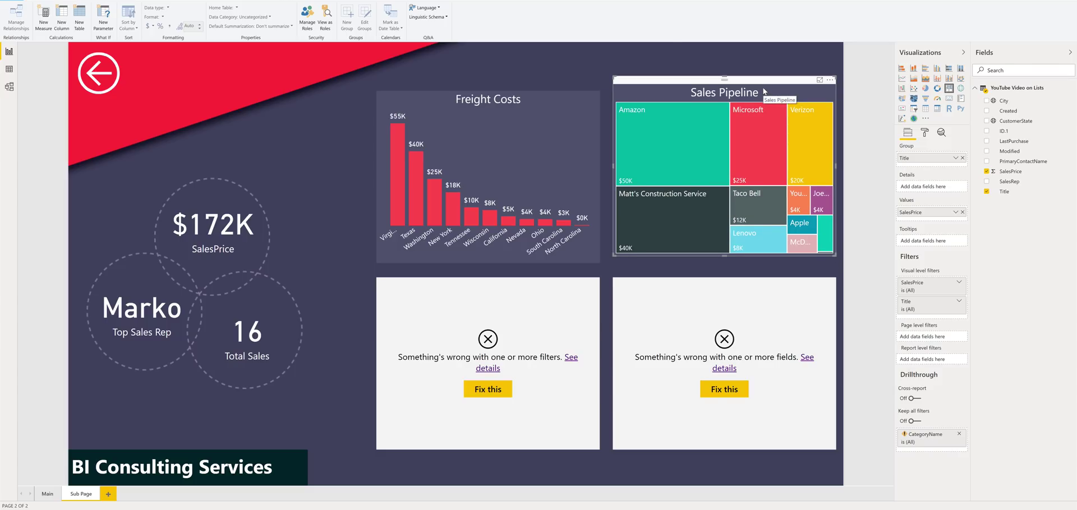
drag(679, 88, 678, 92)
Change the treemap's title from 'Sales Pipeline' to 'Sales by Customer'
click(632, 273)
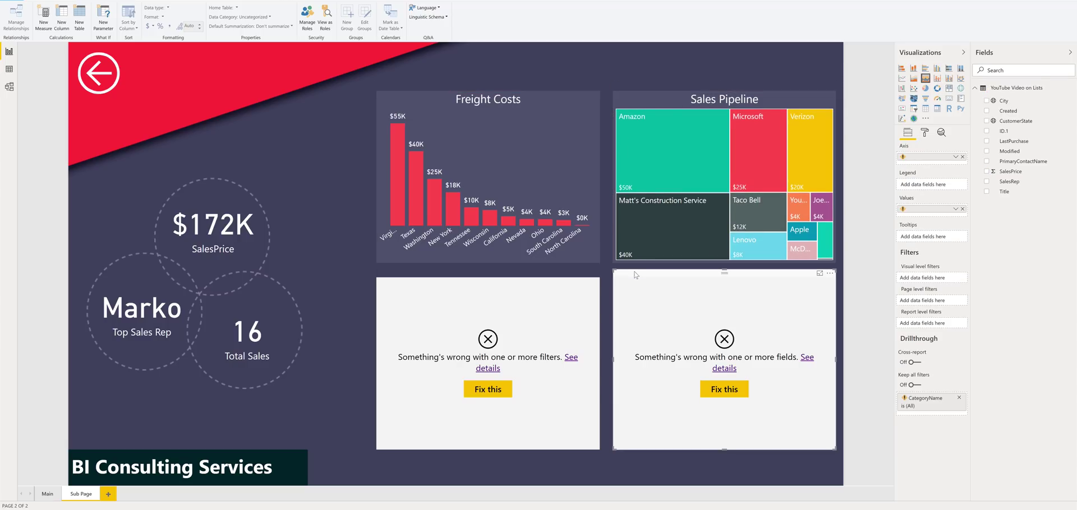
click(924, 133)
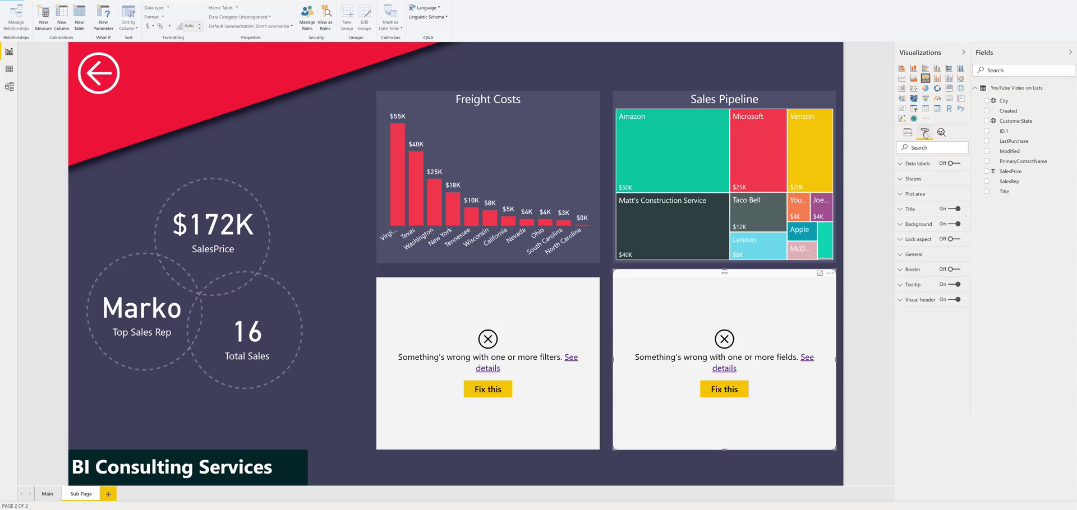
click(909, 209)
click(813, 99)
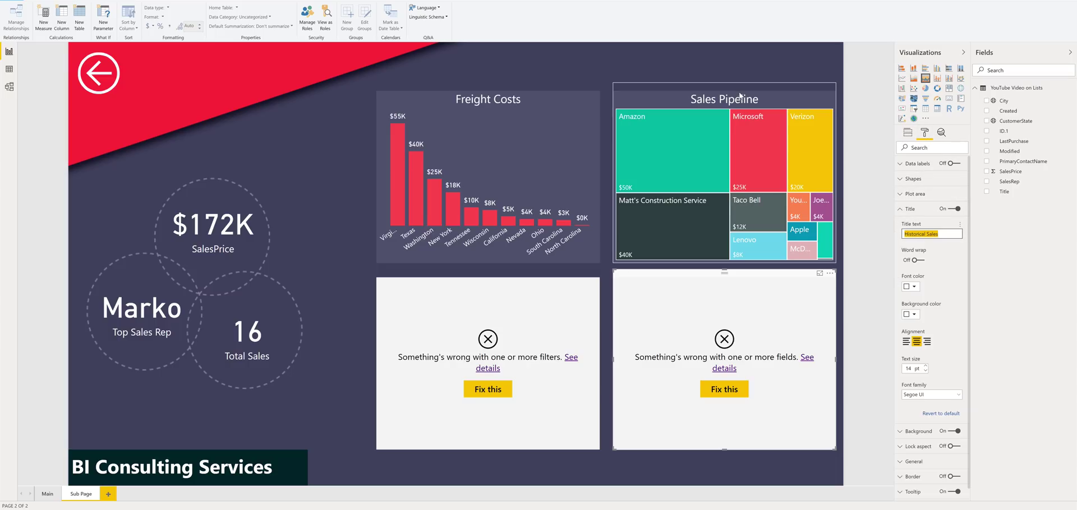
double_click(940, 245)
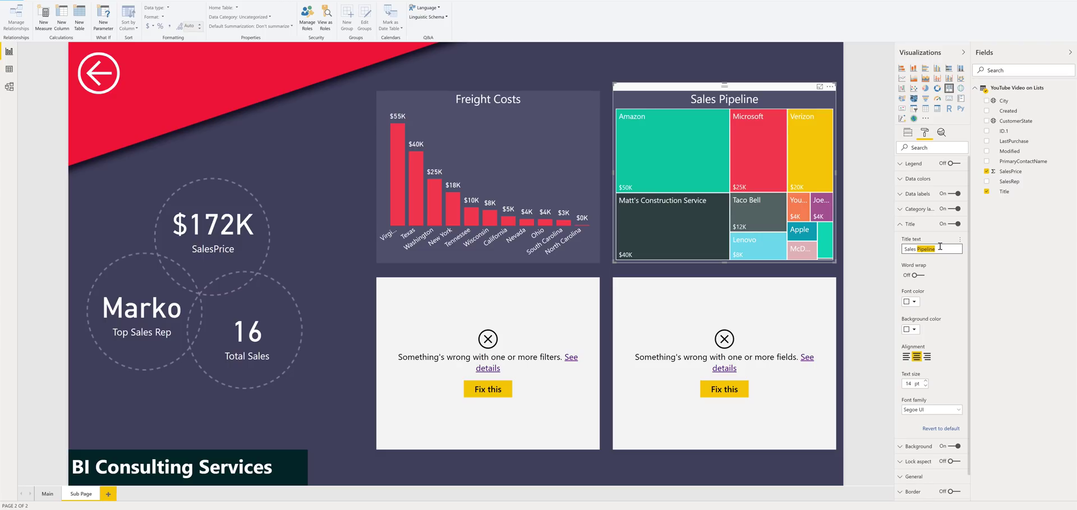
text(by Customer)
key(Return)
click(507, 277)
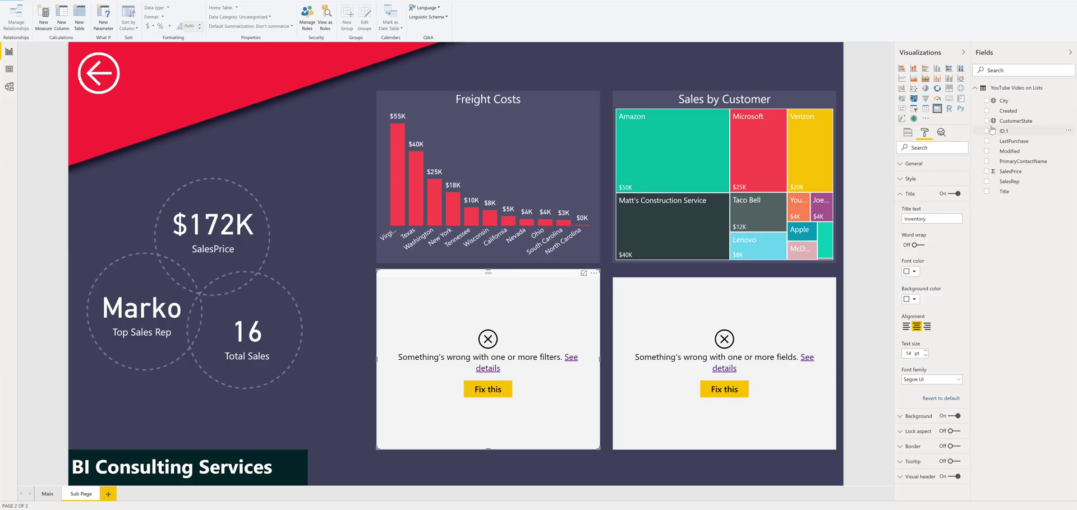
Retitle the broken Inventory visual 'Sales Detail'
double_click(931, 219)
text(Sales Detail)
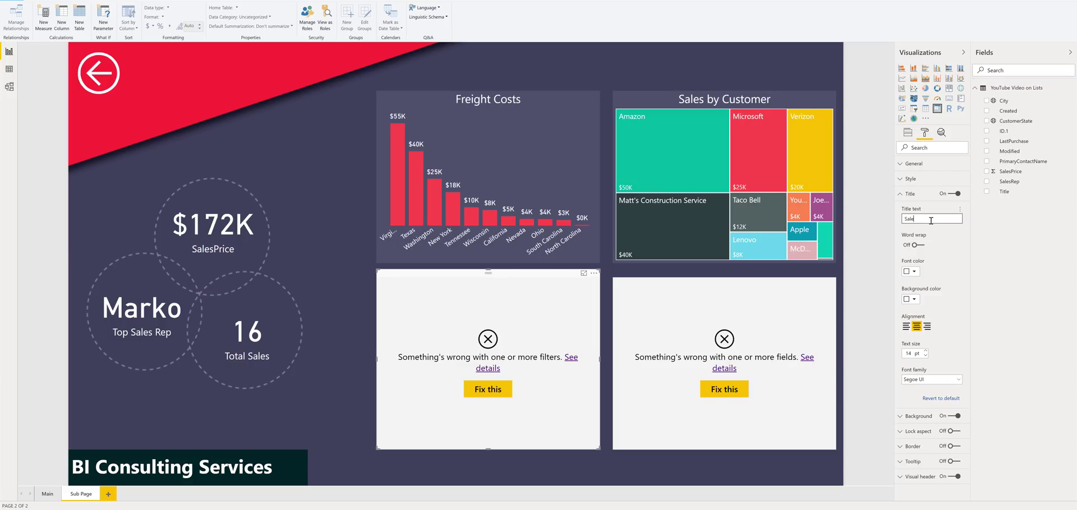
click(910, 133)
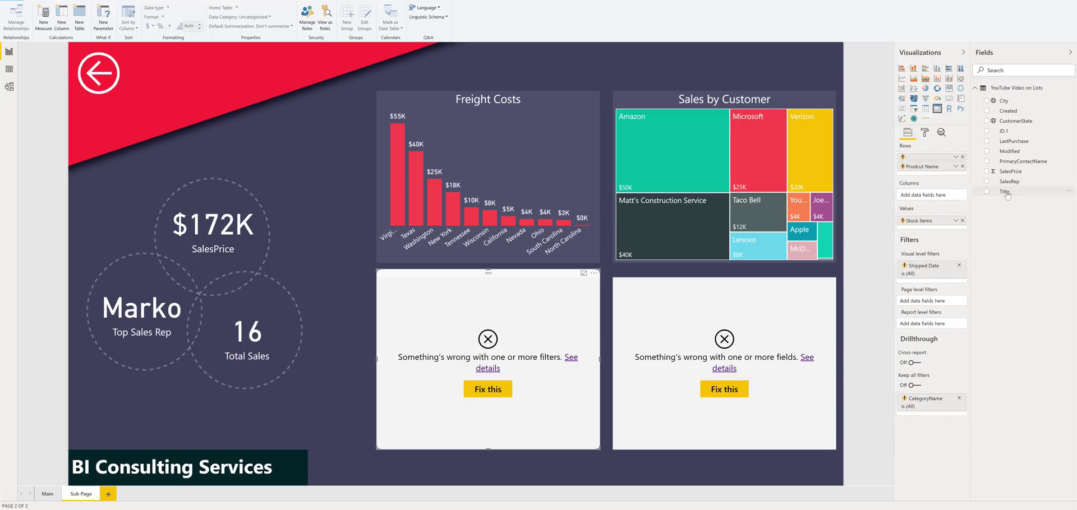
Put Title in the table's rows and SalesPrice in values, removing old fields and filters
drag(1004, 191, 968, 161)
click(962, 157)
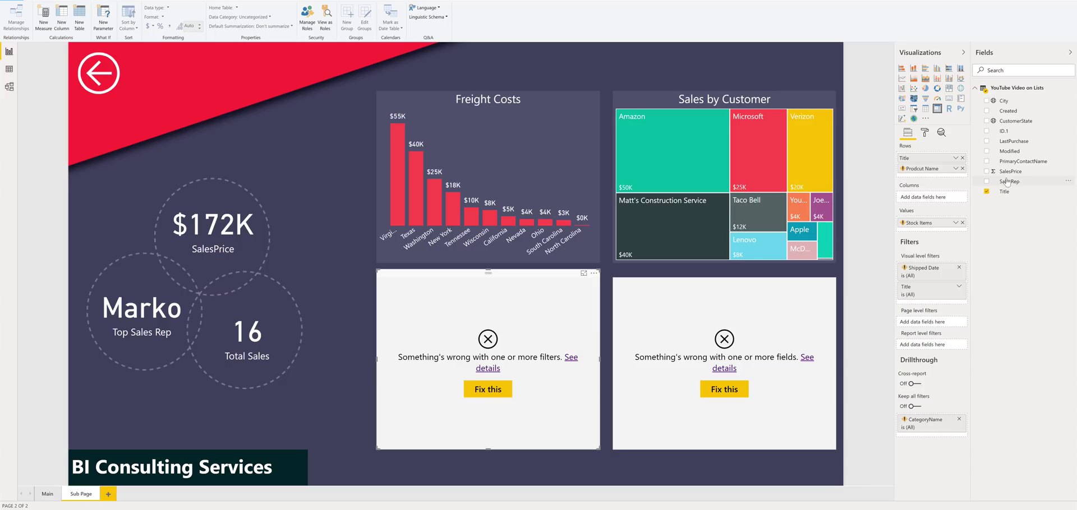
drag(1009, 172, 931, 226)
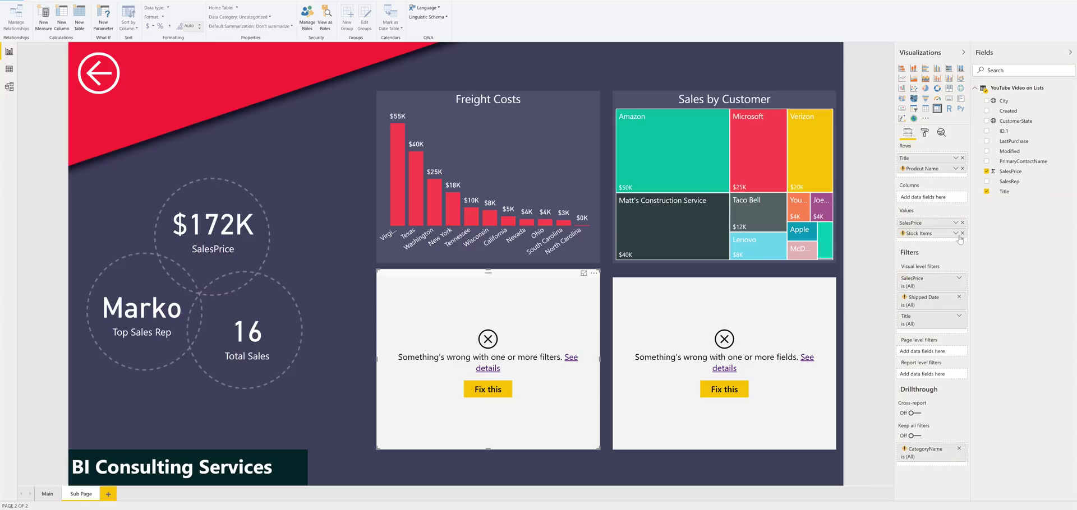
click(959, 286)
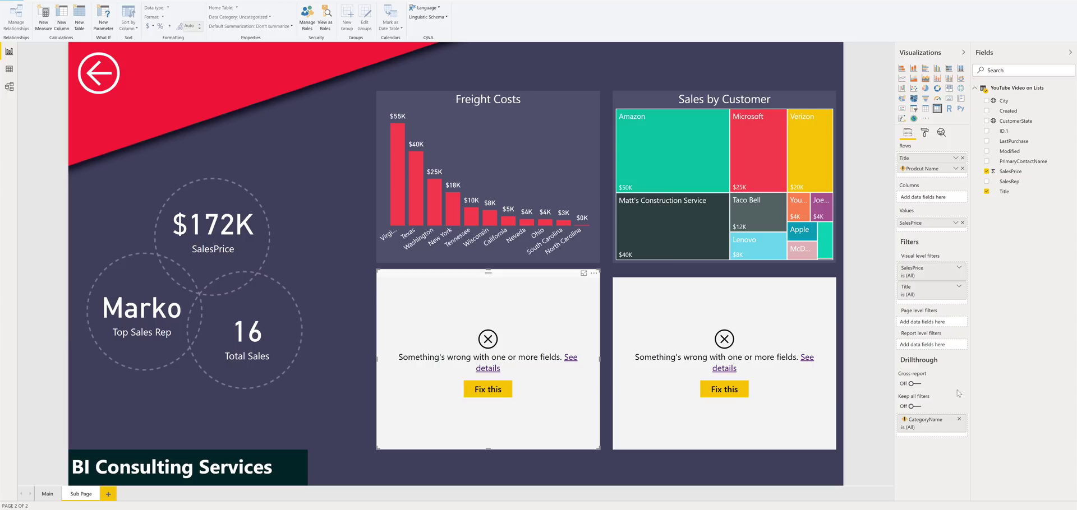
click(959, 419)
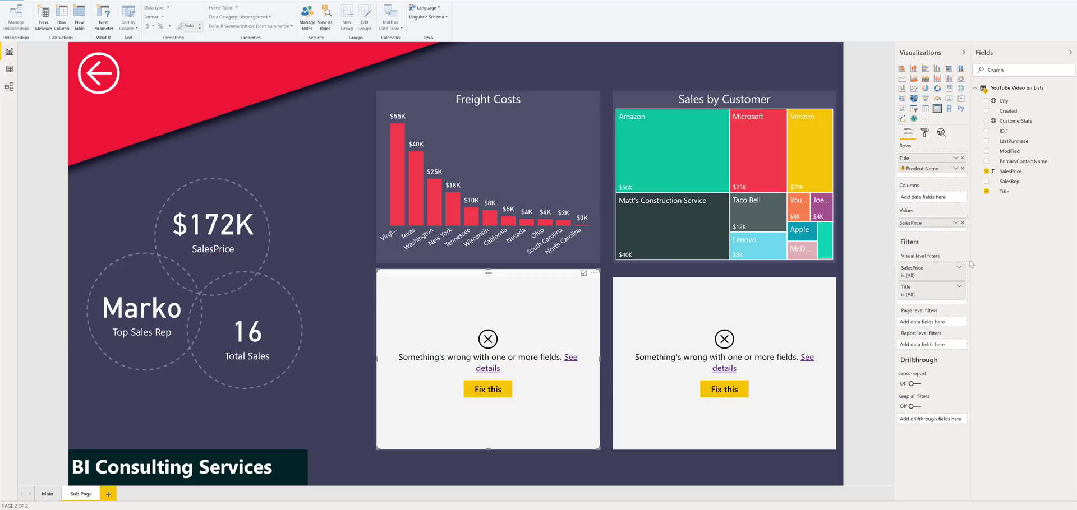
click(963, 168)
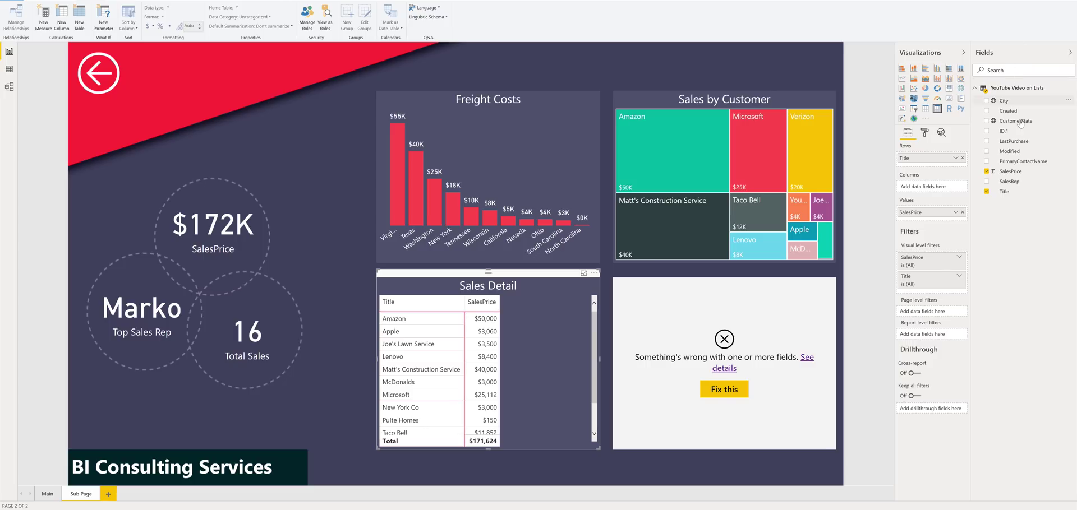
Add Count of ID.1 and SalesRep to the table's values
drag(945, 221, 944, 222)
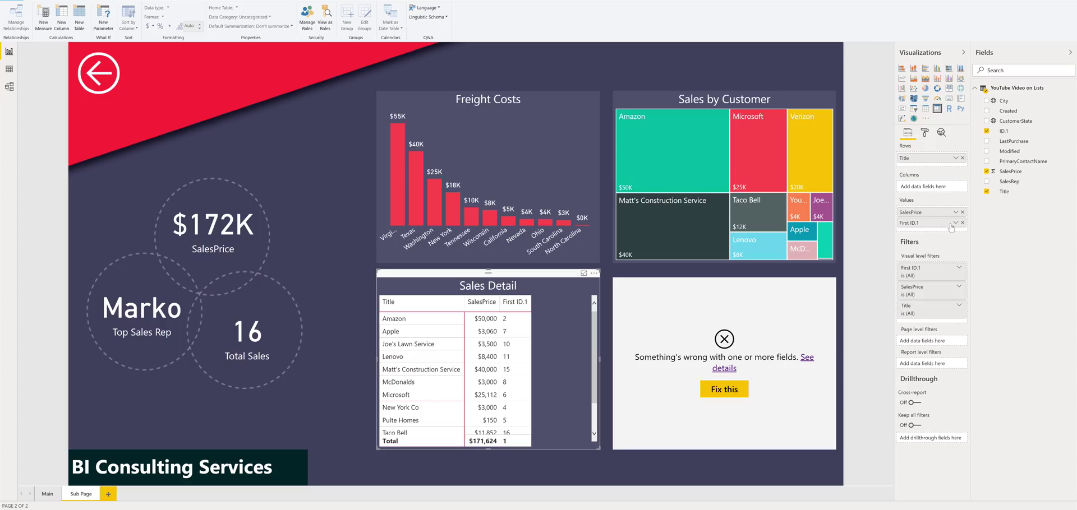
click(956, 223)
click(969, 323)
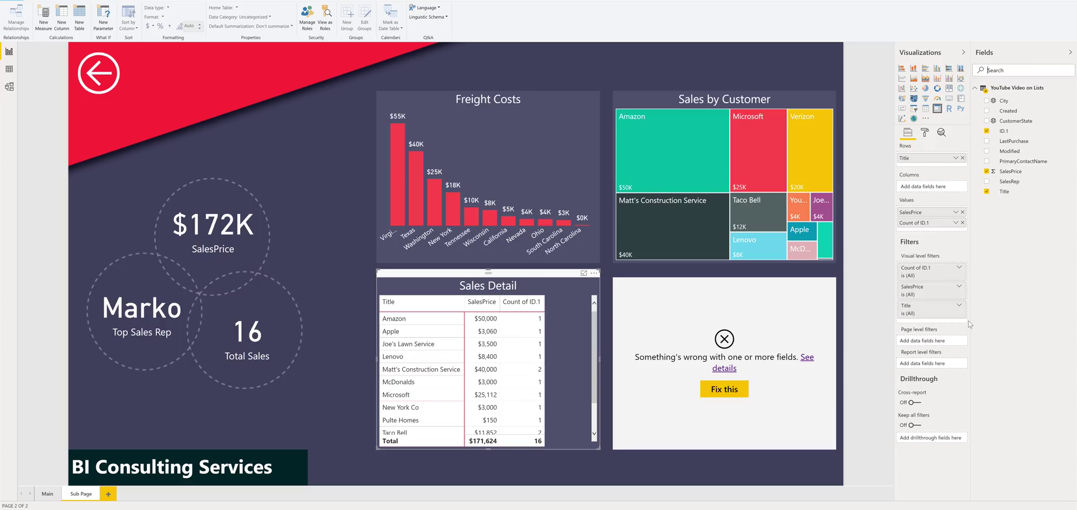
click(955, 224)
click(913, 245)
click(1008, 70)
text(sales)
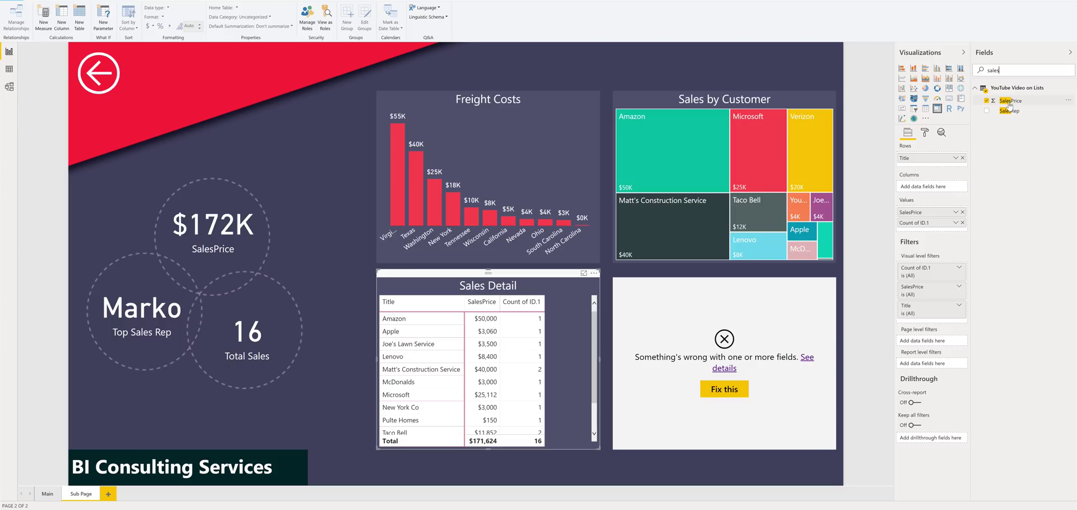
drag(1009, 111, 932, 233)
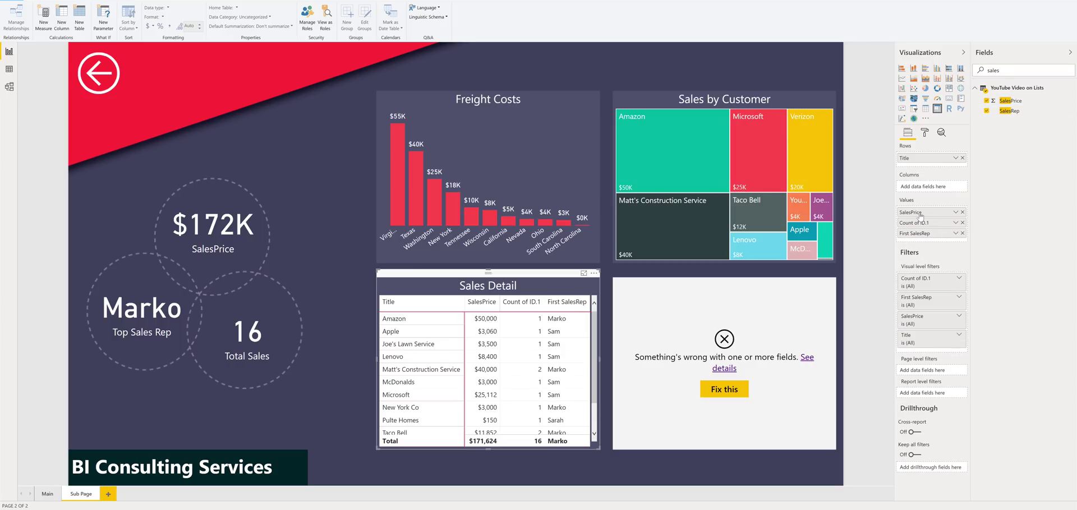
Rename the table columns to Sales, Count of Sales and Sales Rep
double_click(919, 214)
text(S)
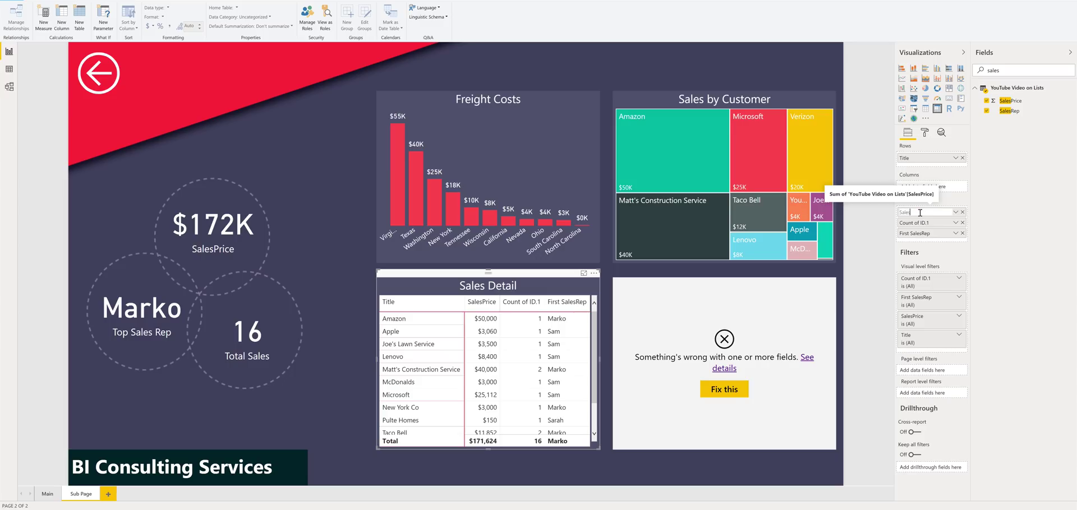
key(Return)
double_click(917, 222)
text(Count of)
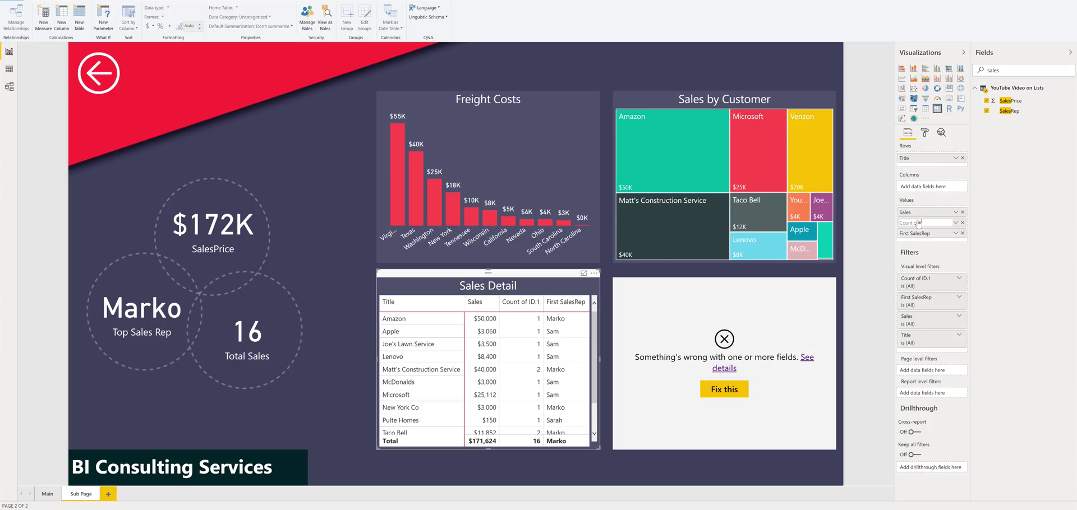
text( Sales)
key(Return)
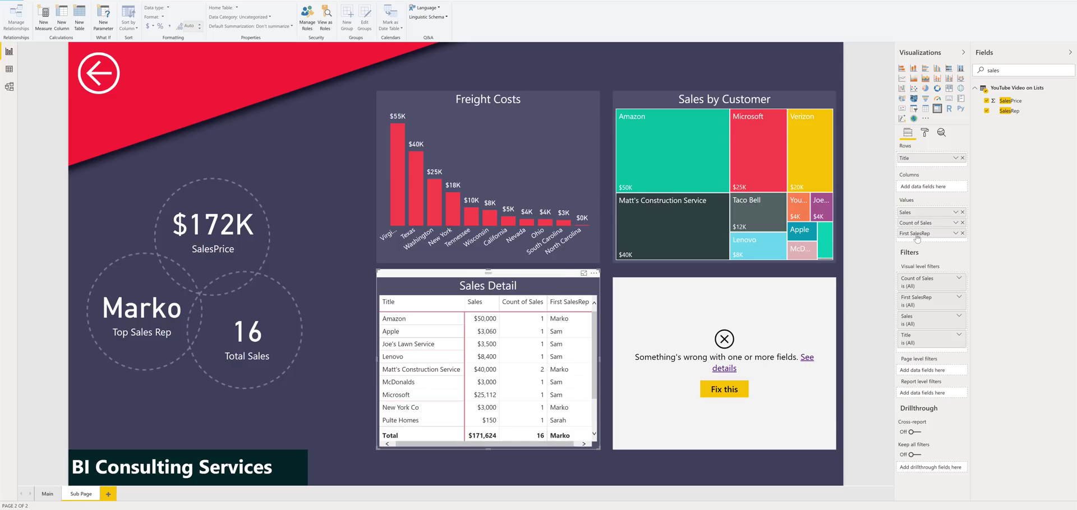
double_click(917, 234)
text(Sales)
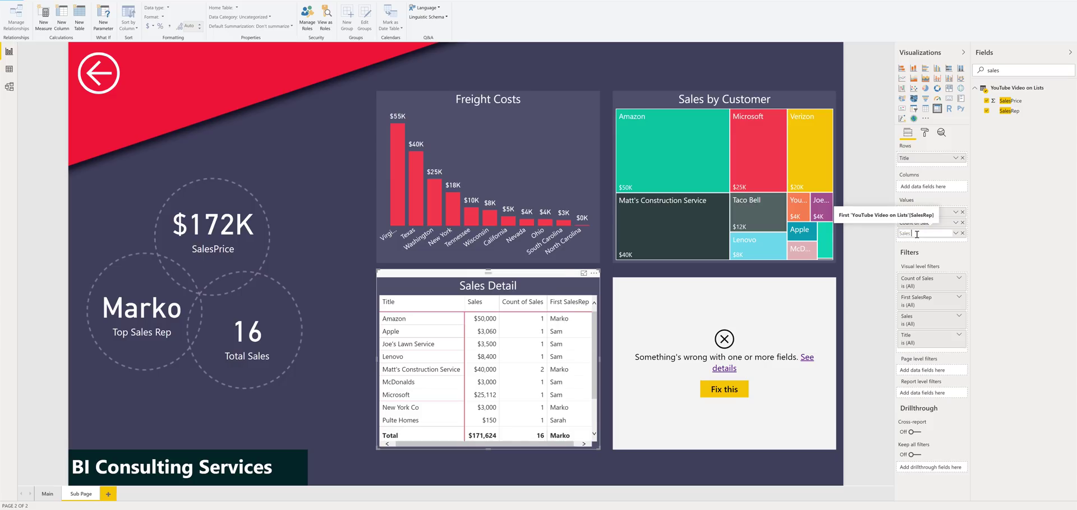
text( Rep)
key(Return)
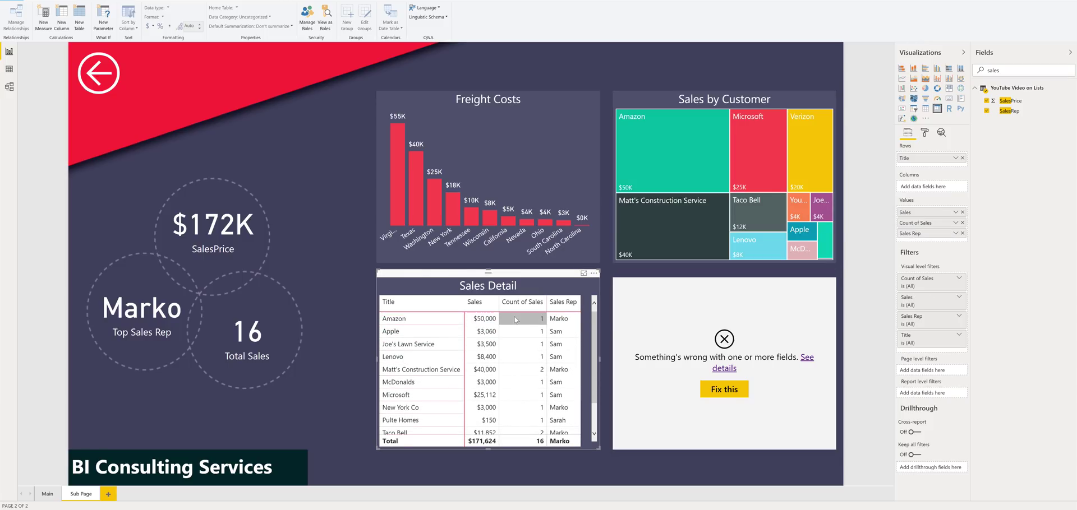
Widen the Sales column and clear the field search
drag(498, 305, 504, 306)
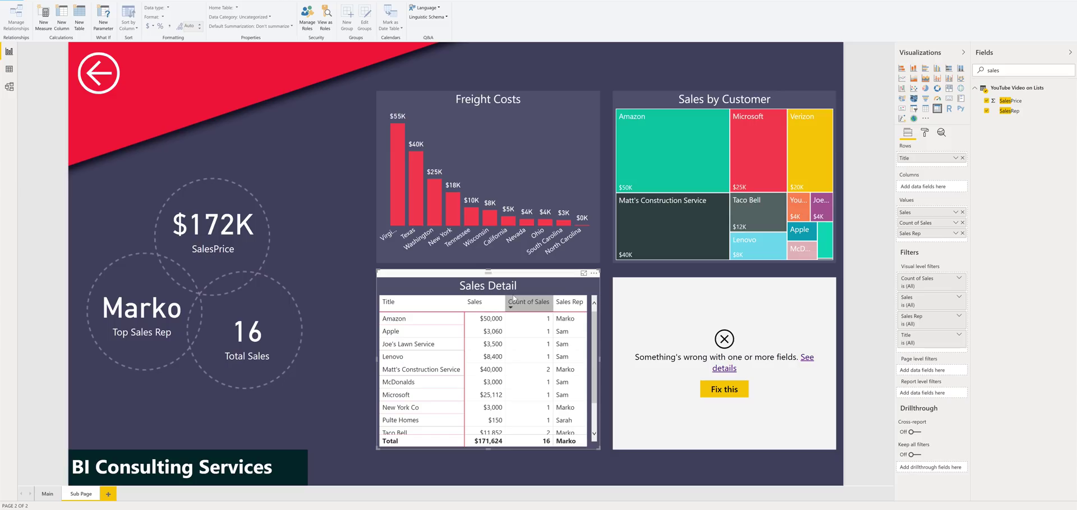
click(665, 297)
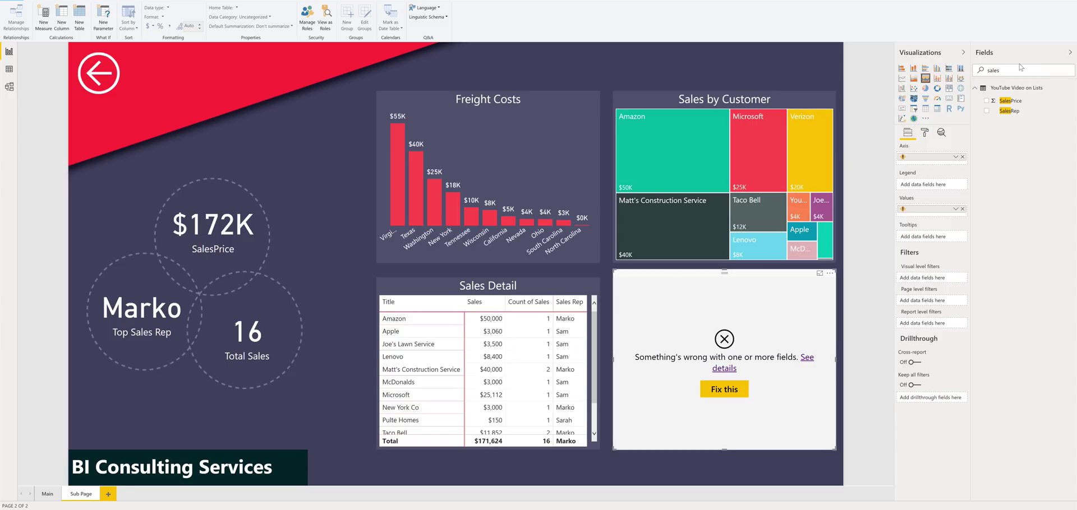
key(ctrl+a)
key(BackSpace)
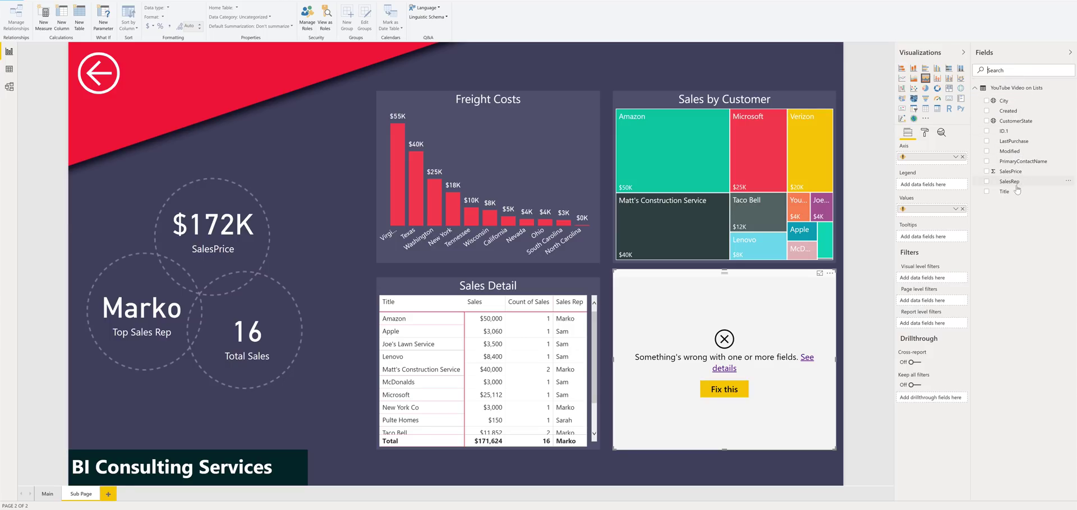
click(13, 71)
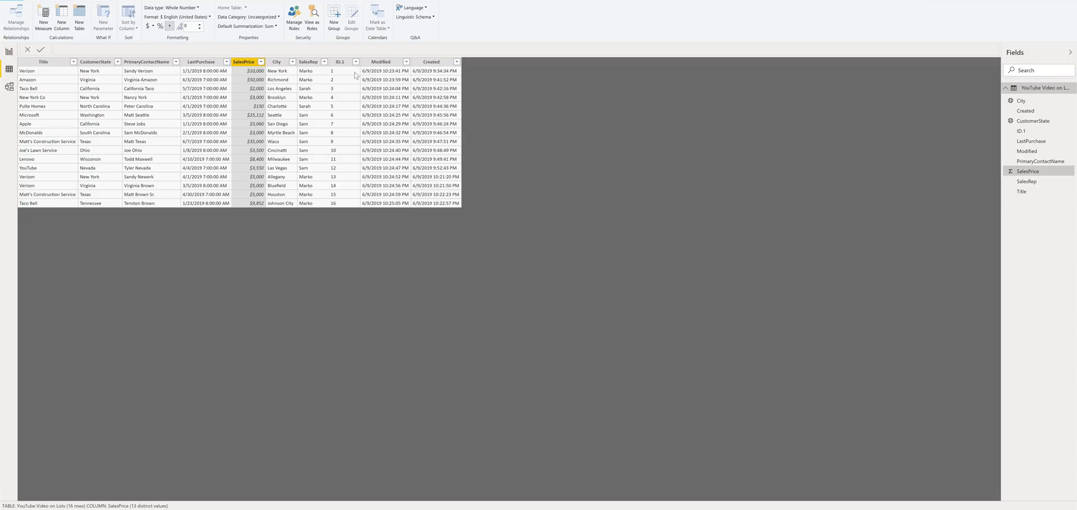
Change the Created column's data type to Date, then return to the Sub Page report
click(375, 63)
click(437, 63)
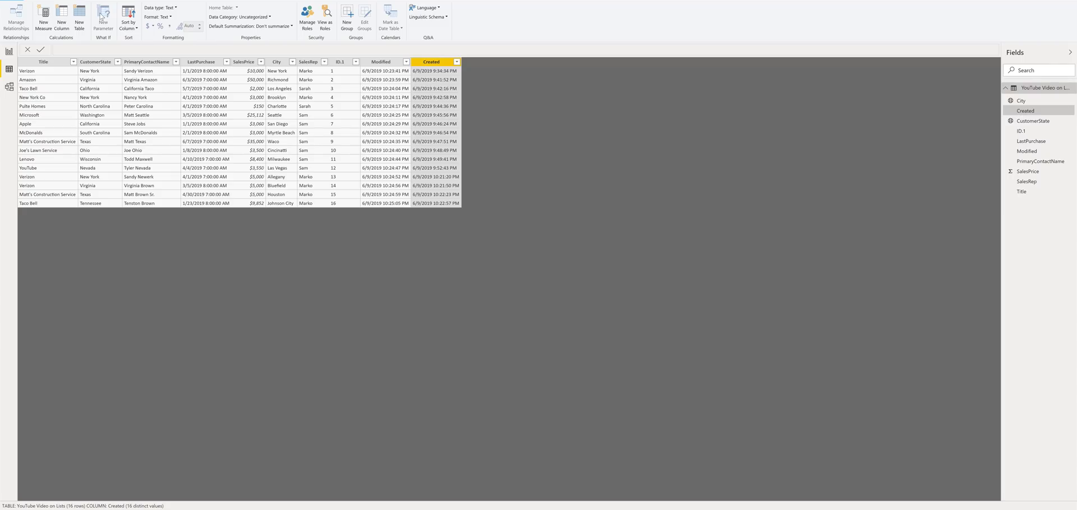
click(160, 7)
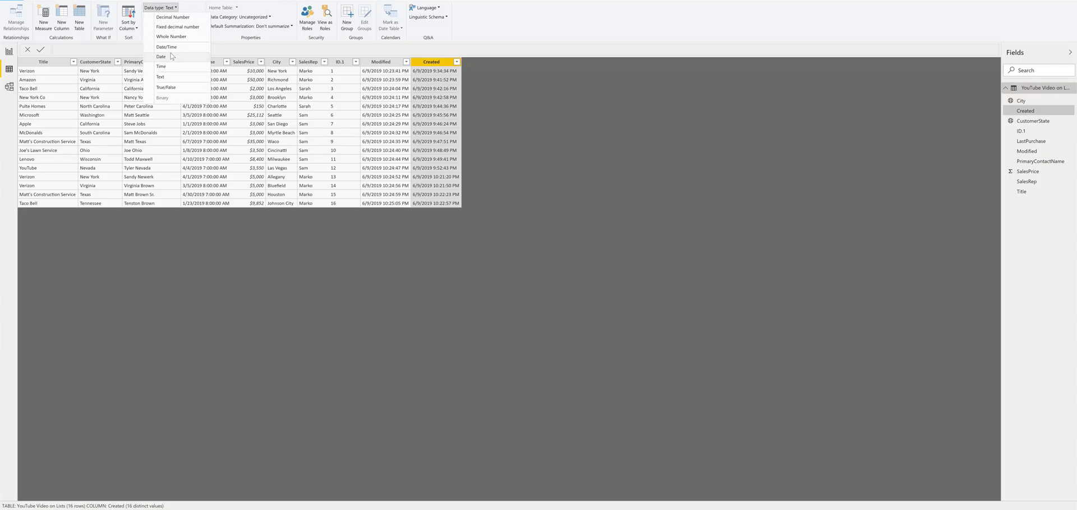
click(171, 57)
click(609, 275)
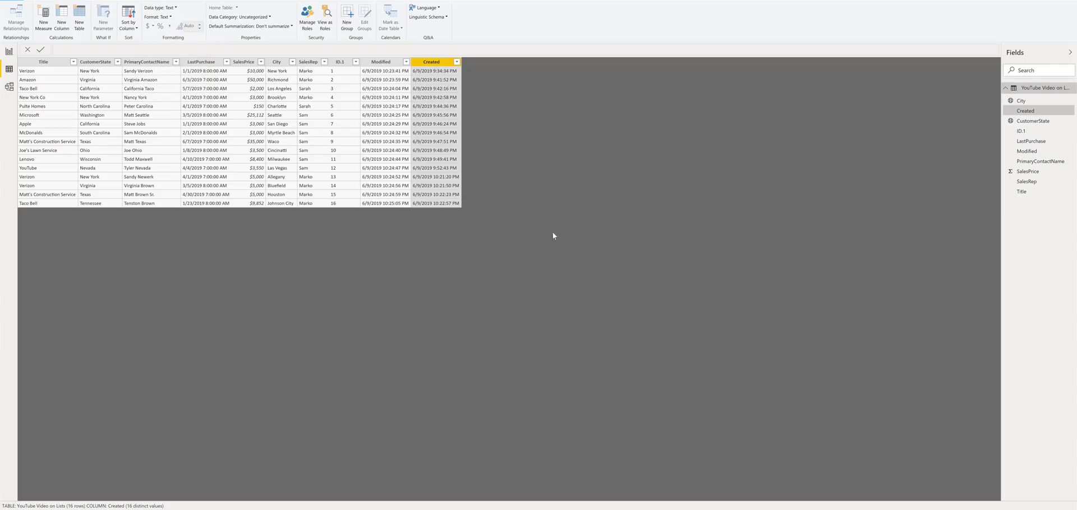
click(161, 7)
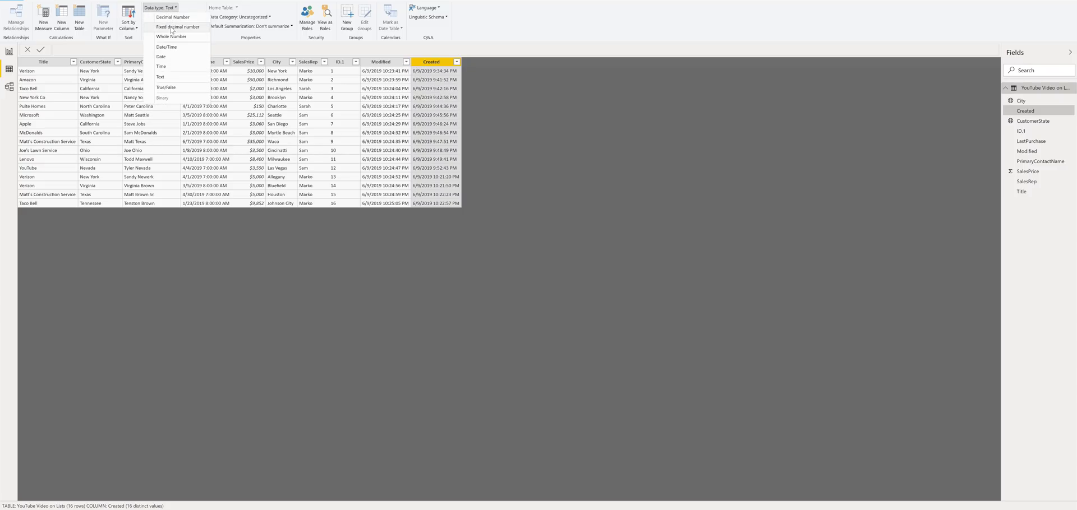
click(172, 56)
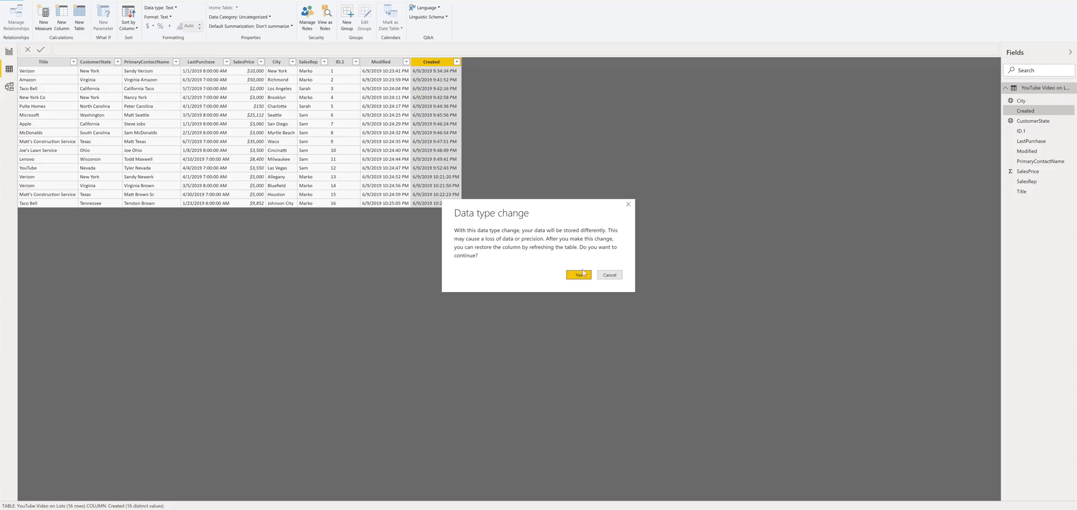
click(581, 274)
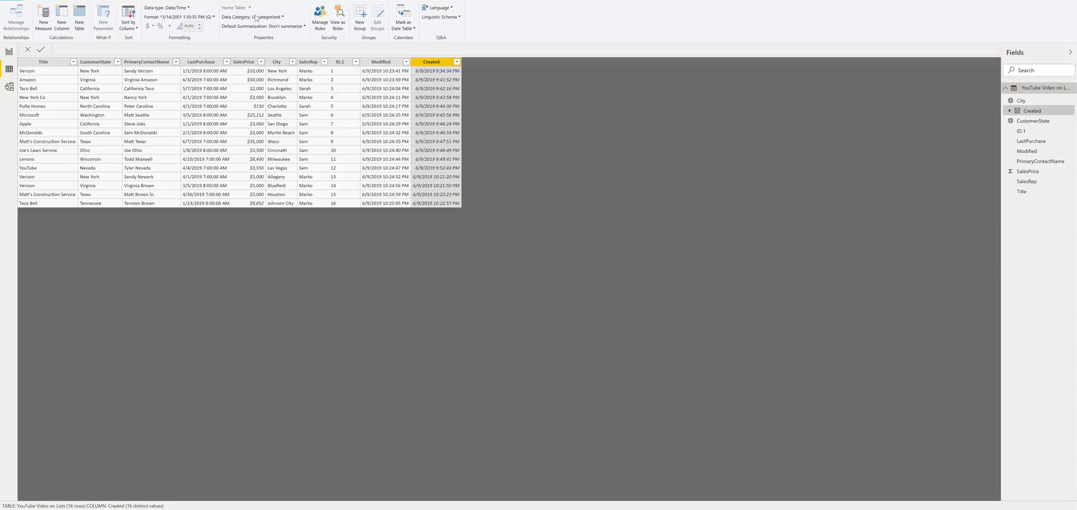
click(167, 7)
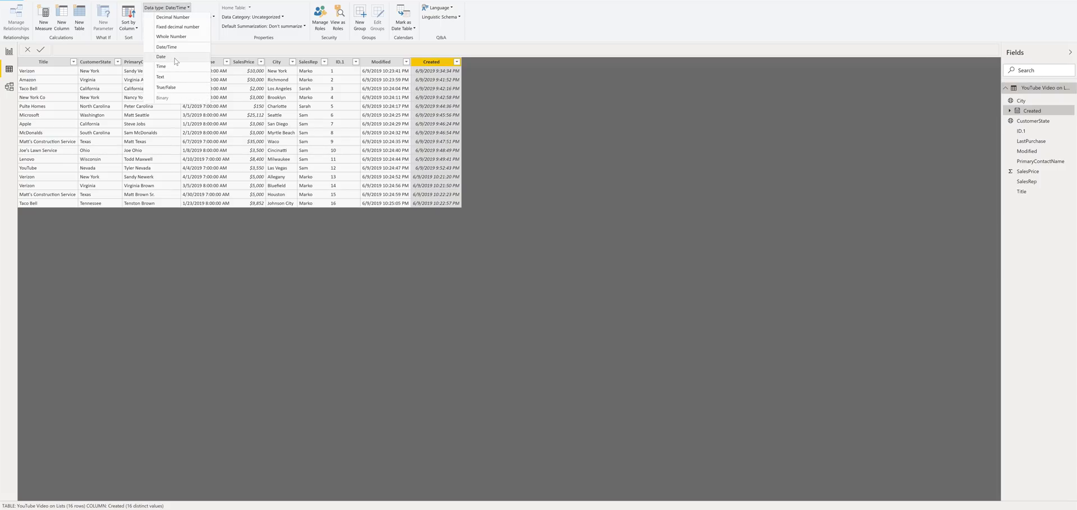
click(172, 56)
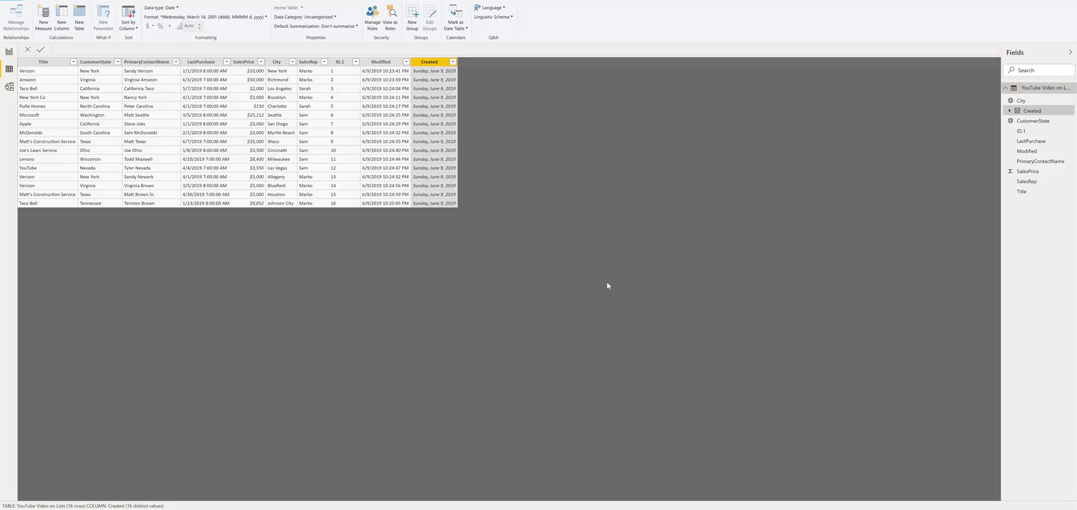
click(9, 51)
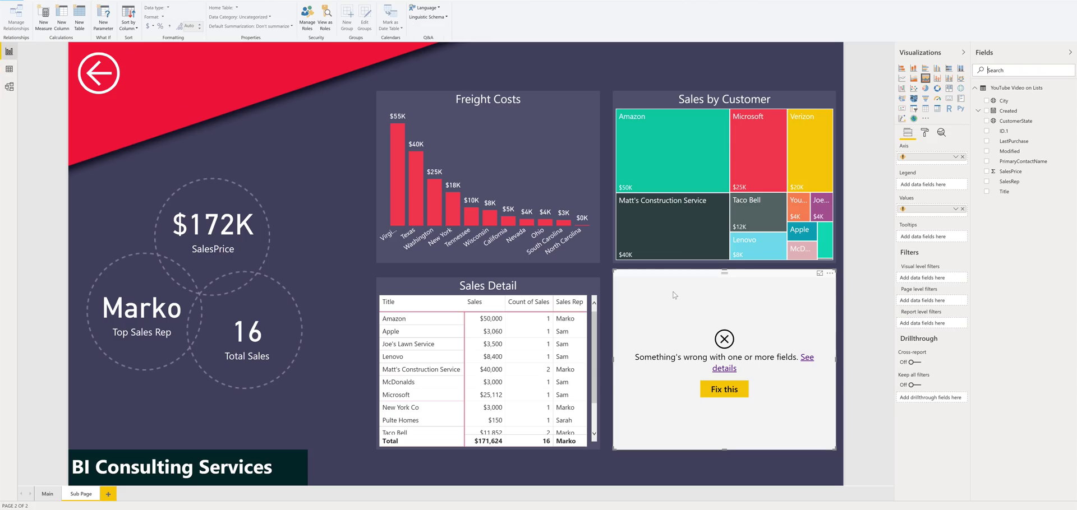
Plot SalesPrice by plain Created dates, removing the broken values field
drag(1007, 111, 948, 159)
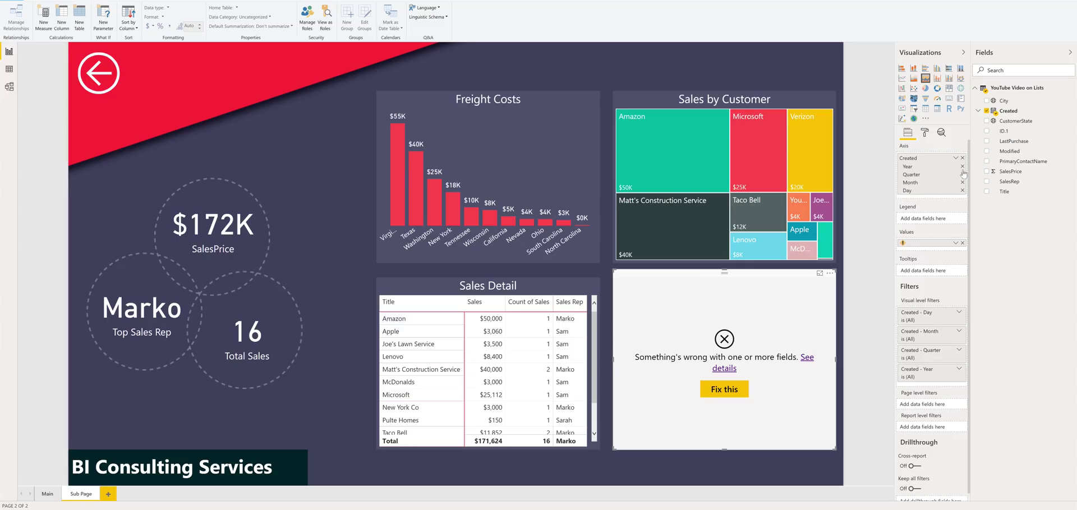
click(956, 159)
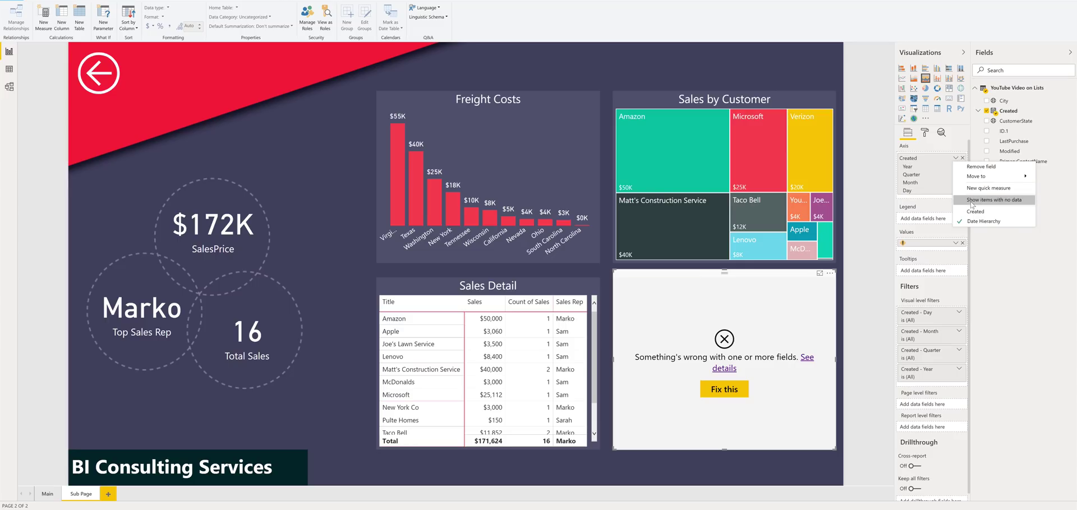
click(975, 211)
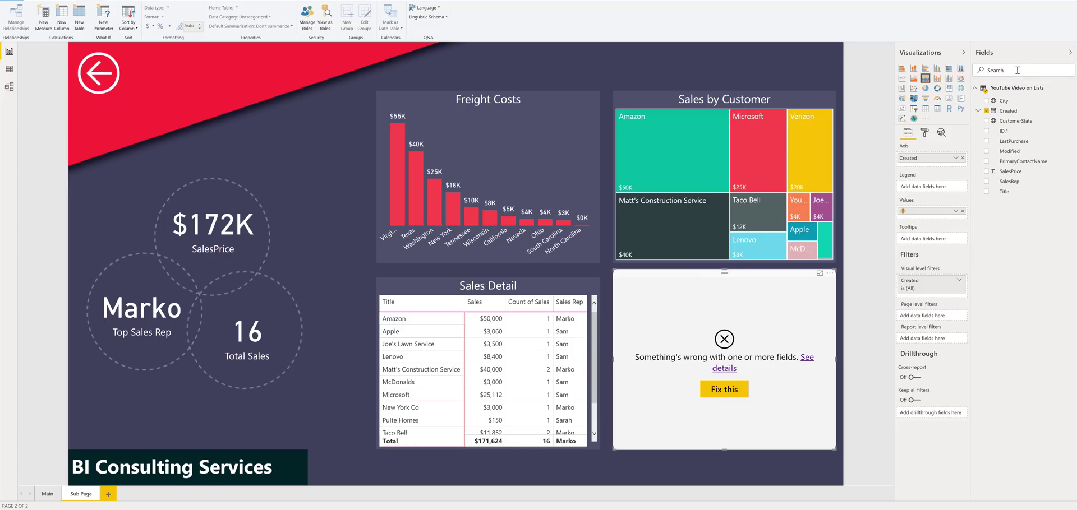
drag(1009, 172, 941, 214)
click(962, 222)
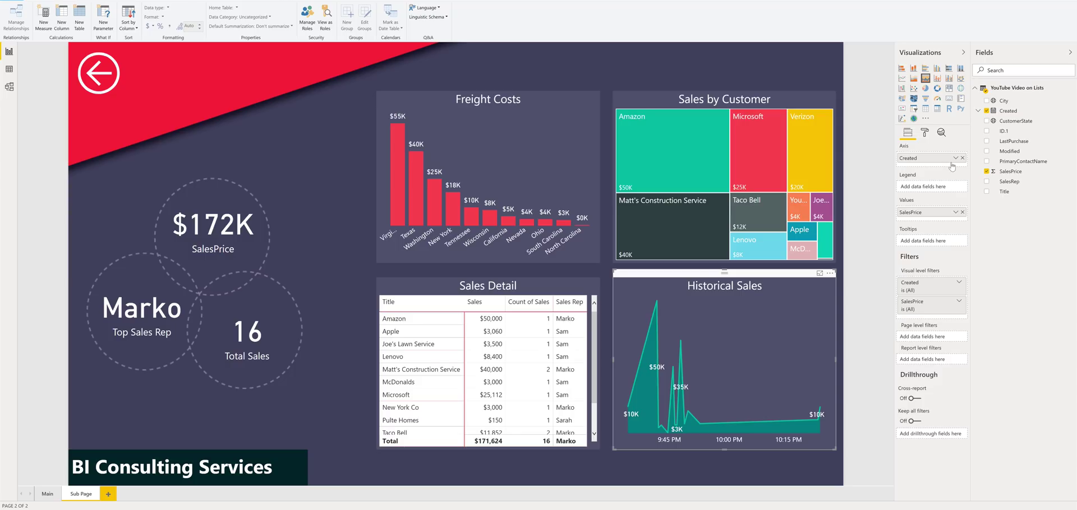
Set the chart's X axis type to Categorical
click(924, 133)
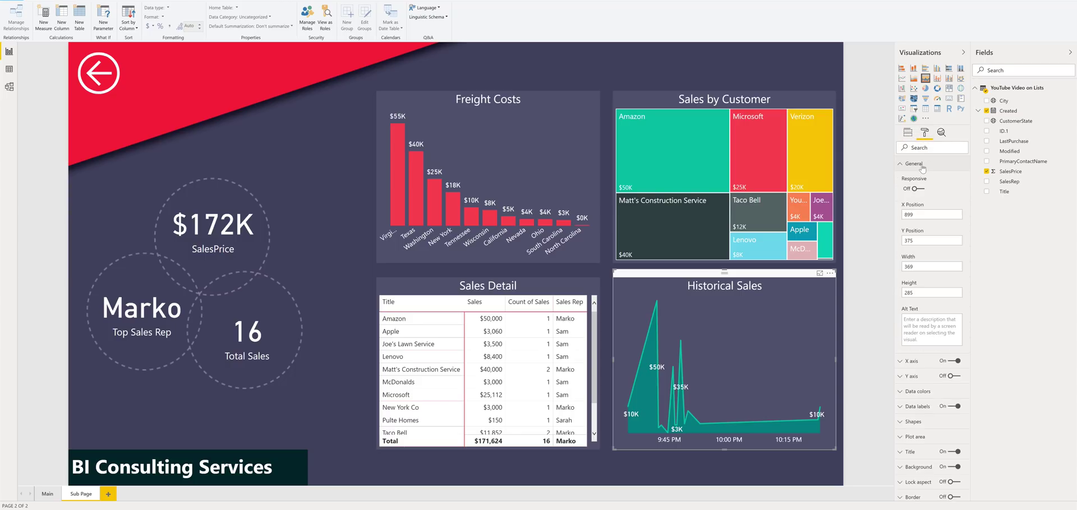
click(922, 179)
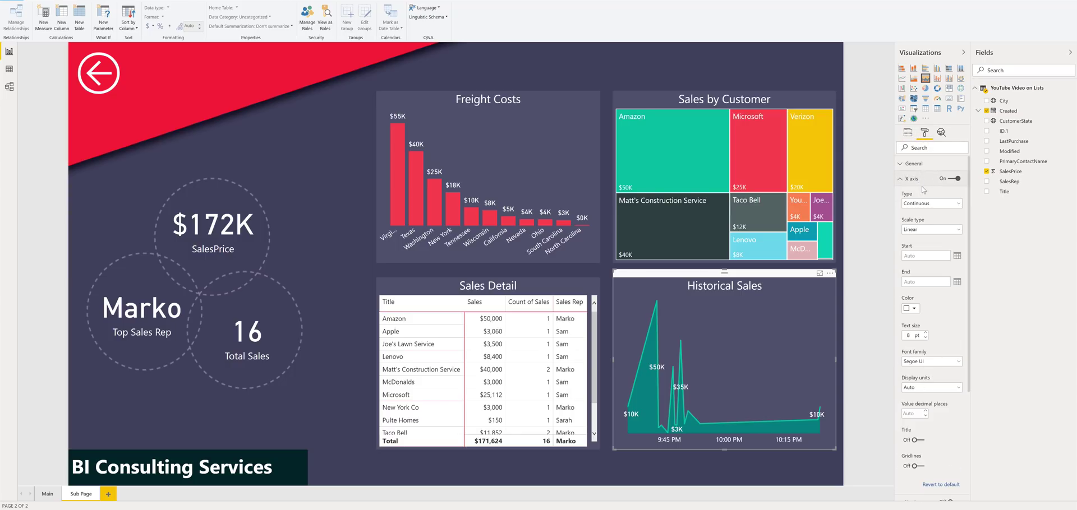
click(924, 203)
click(924, 225)
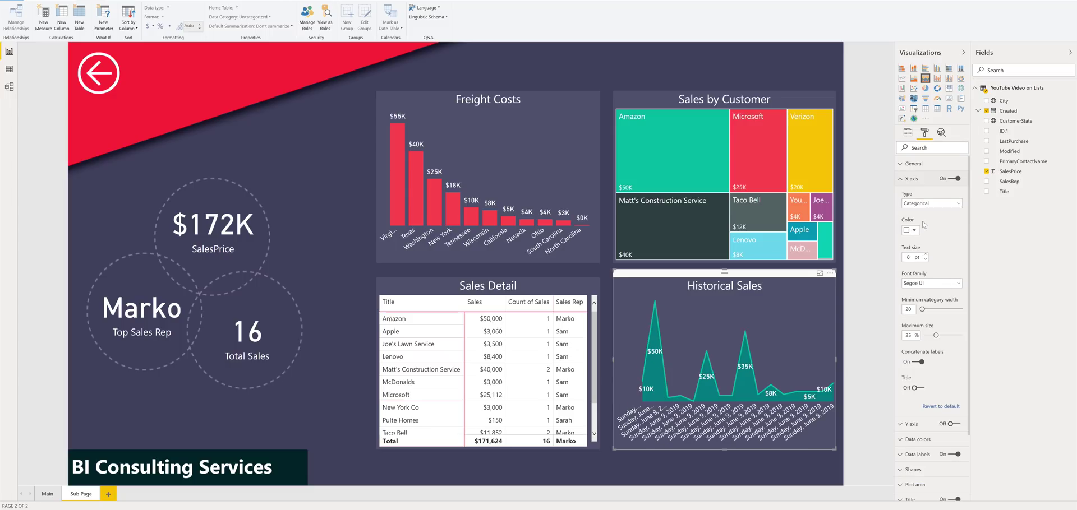
click(917, 183)
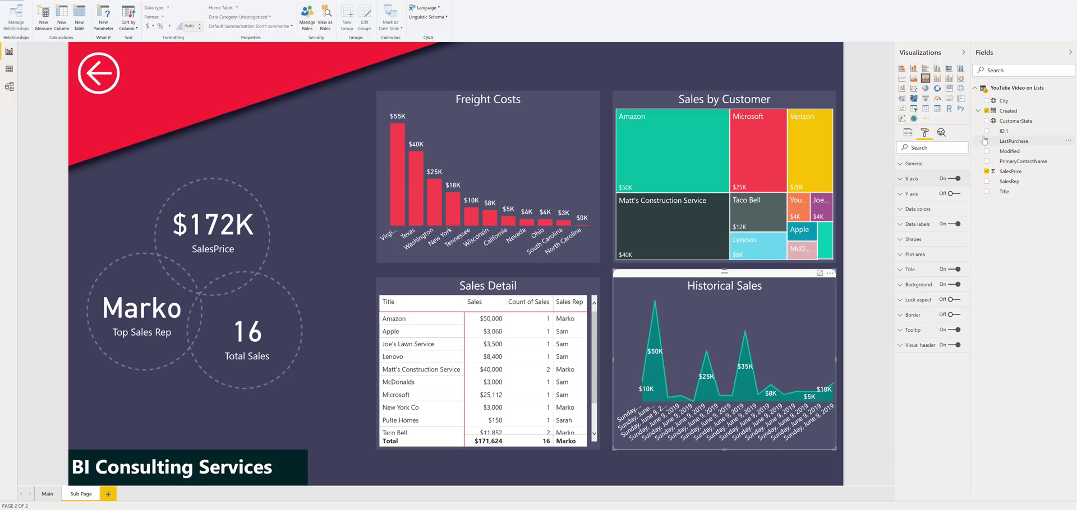
Format the Created field as short date M/d/yyyy
click(1007, 112)
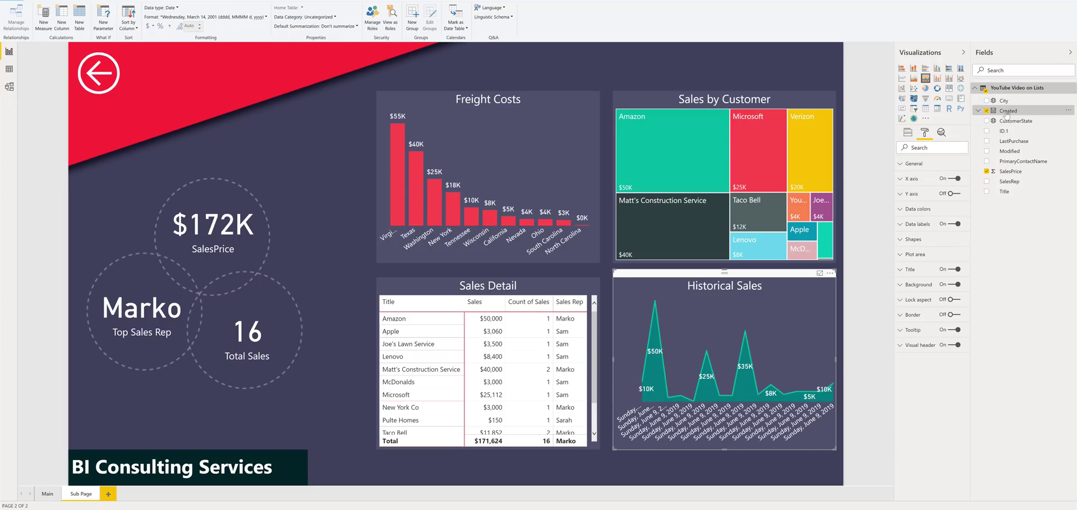
click(213, 16)
mouse_move(208, 45)
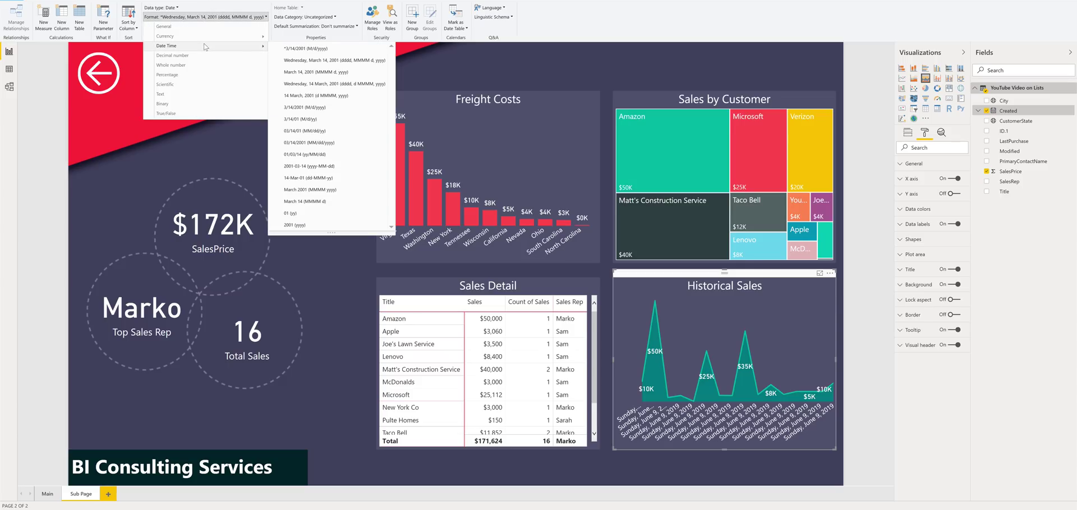
click(292, 48)
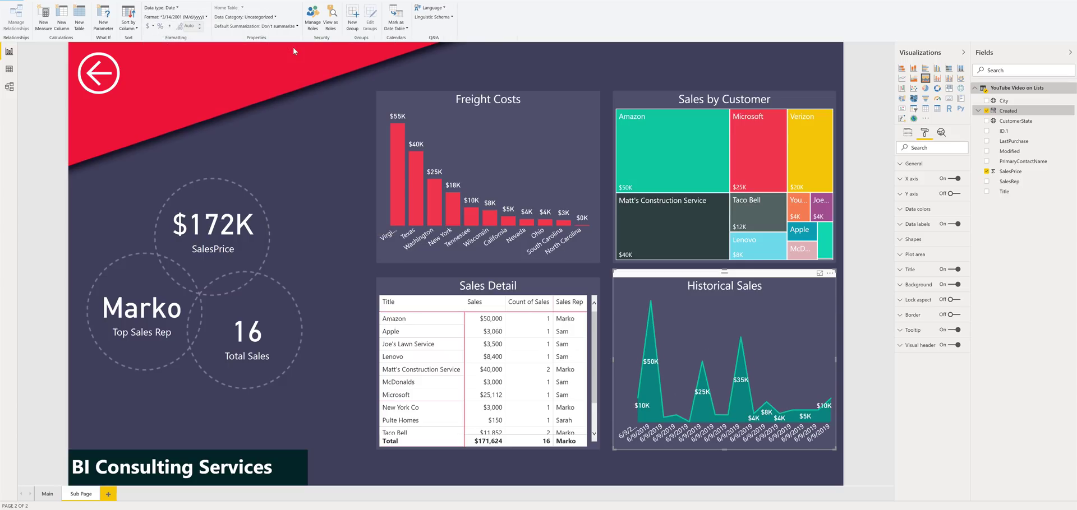
click(680, 455)
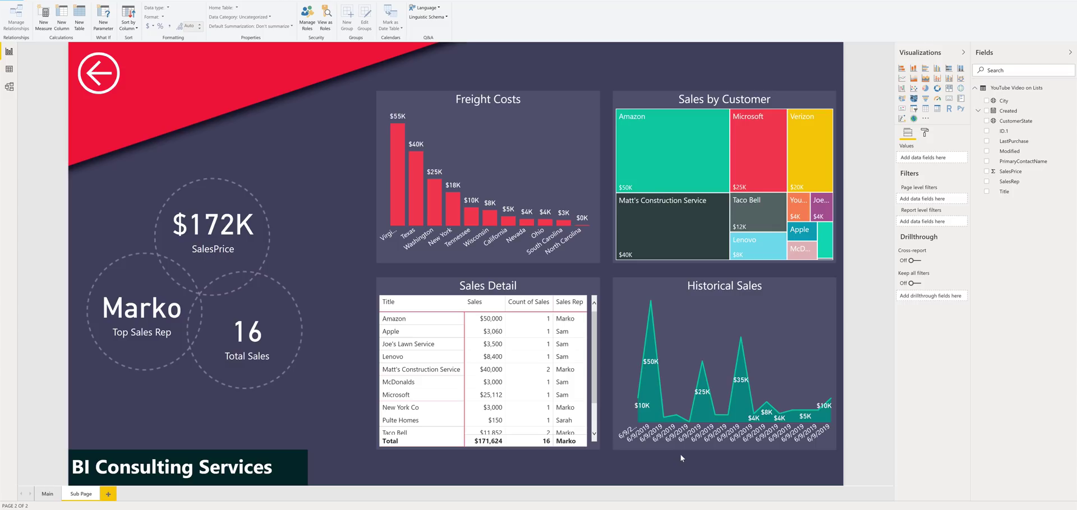
Replace the Freight Costs chart's title text with 'Sales by State'
click(558, 140)
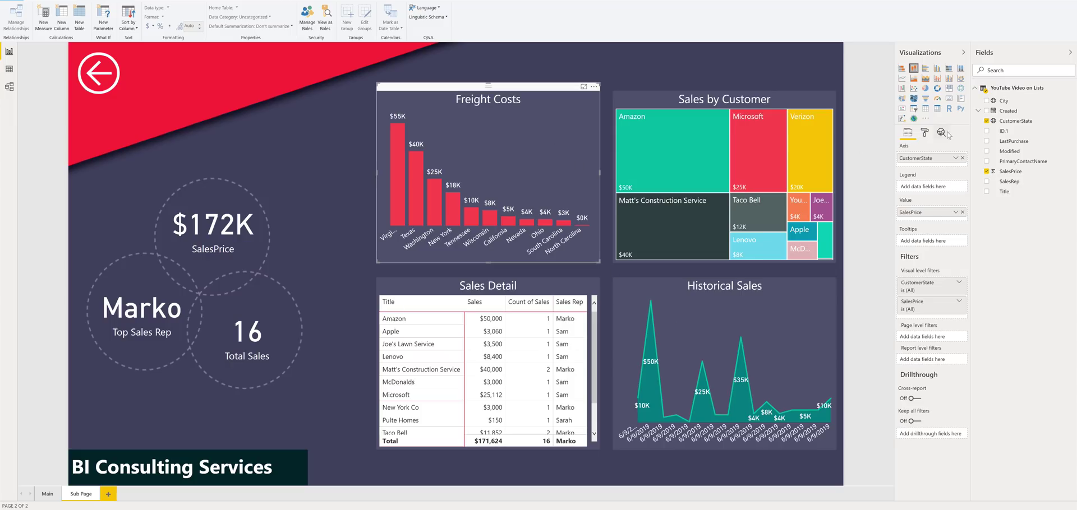
click(924, 132)
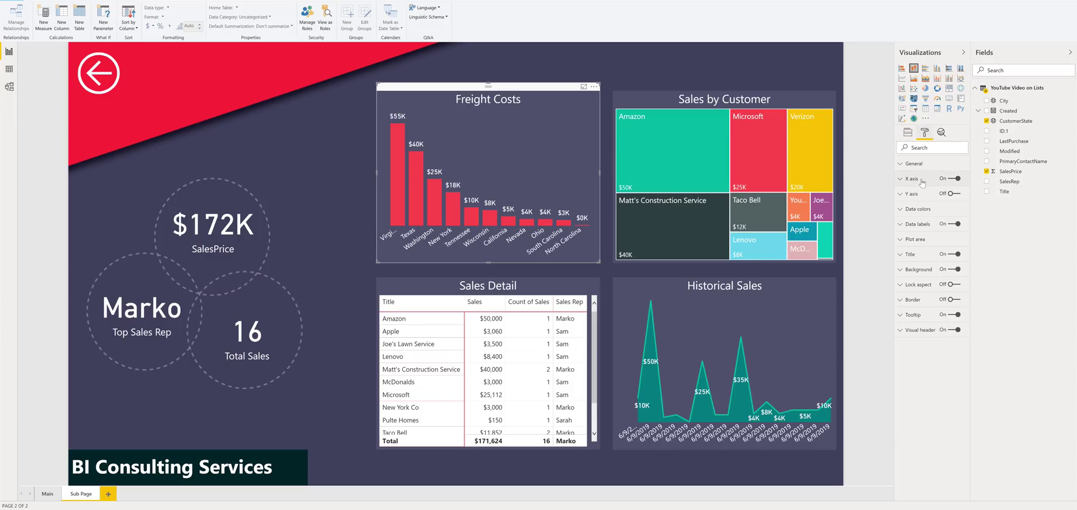
click(919, 254)
click(932, 279)
key(ctrl+a)
text(S)
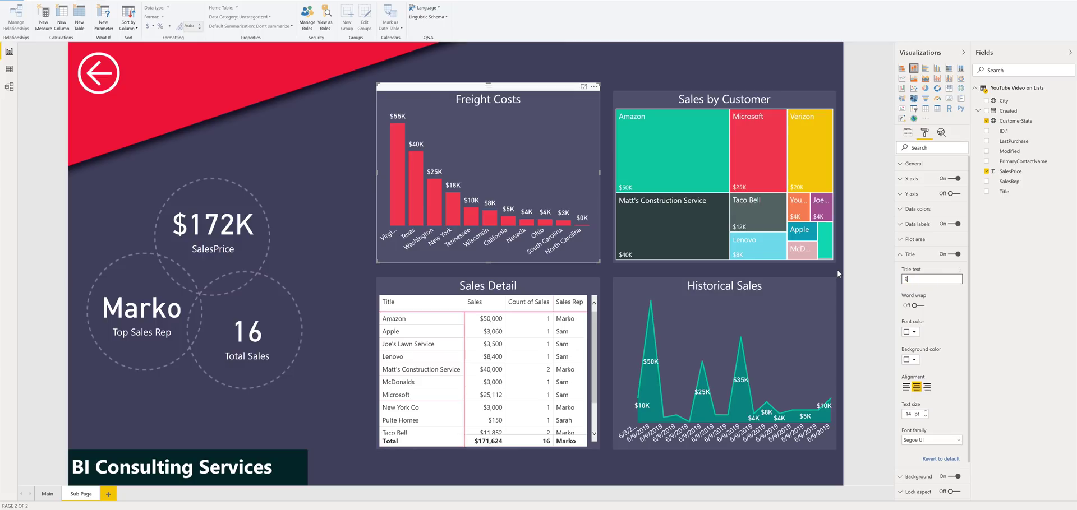
text(ales by State)
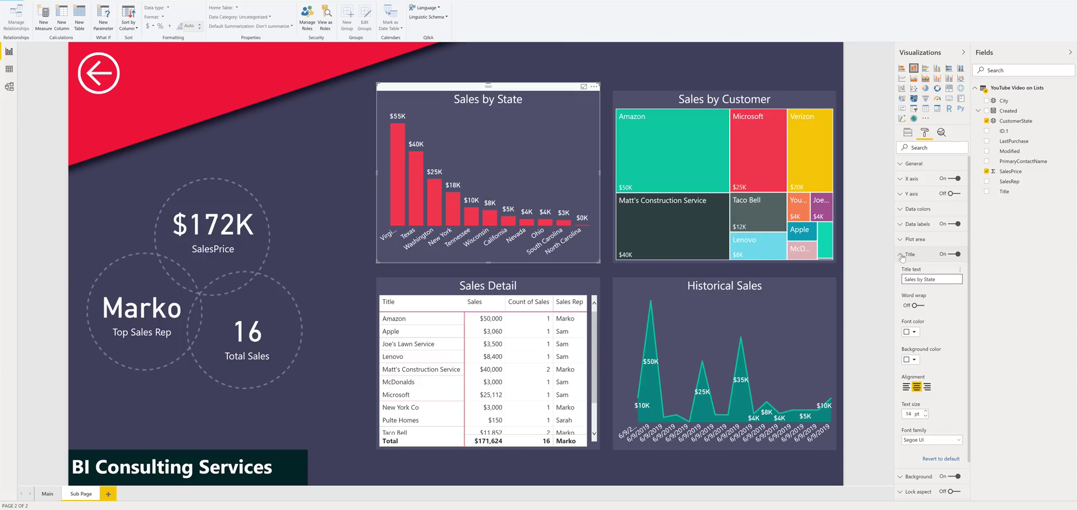
click(322, 227)
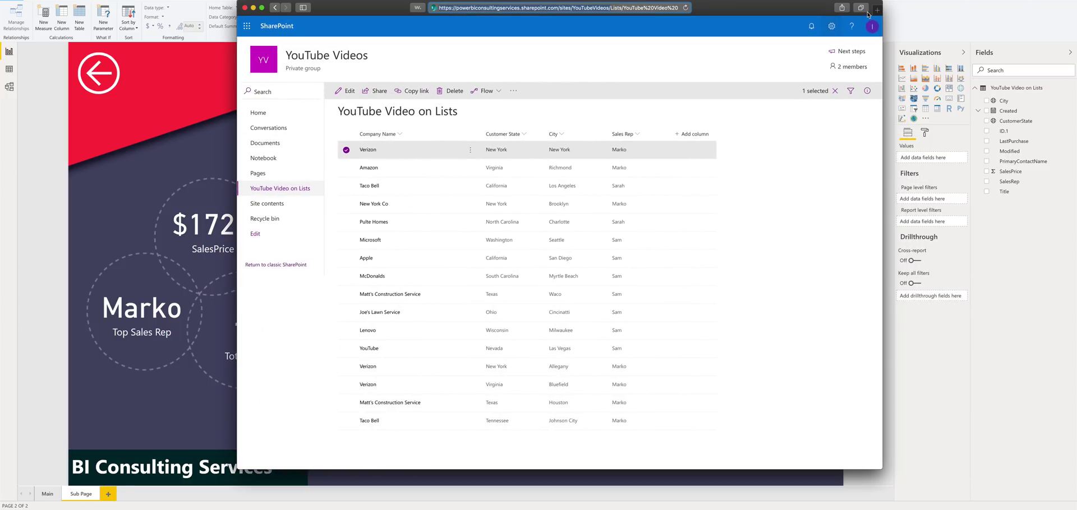
key(super+t)
text(www.office.com)
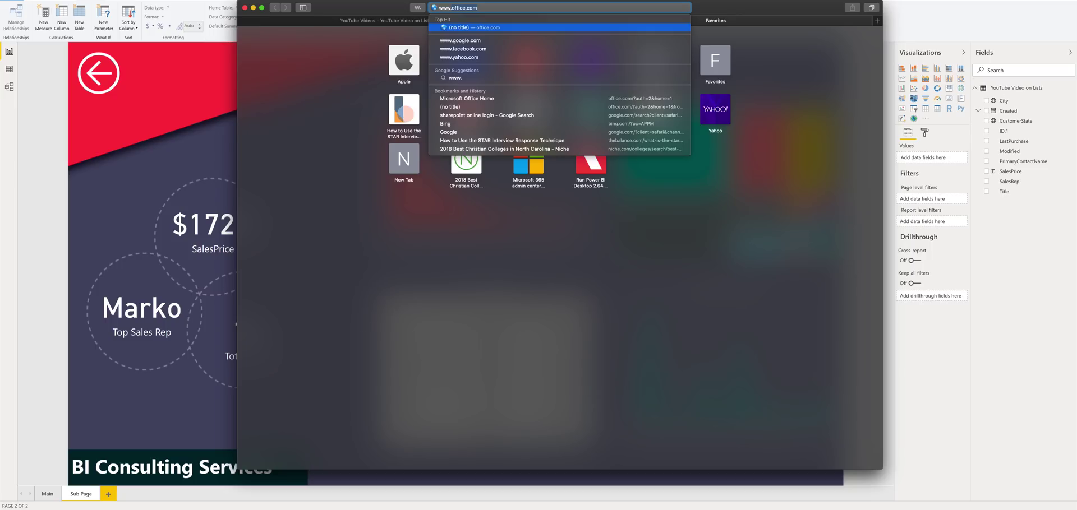
text(powerbiconsutl)
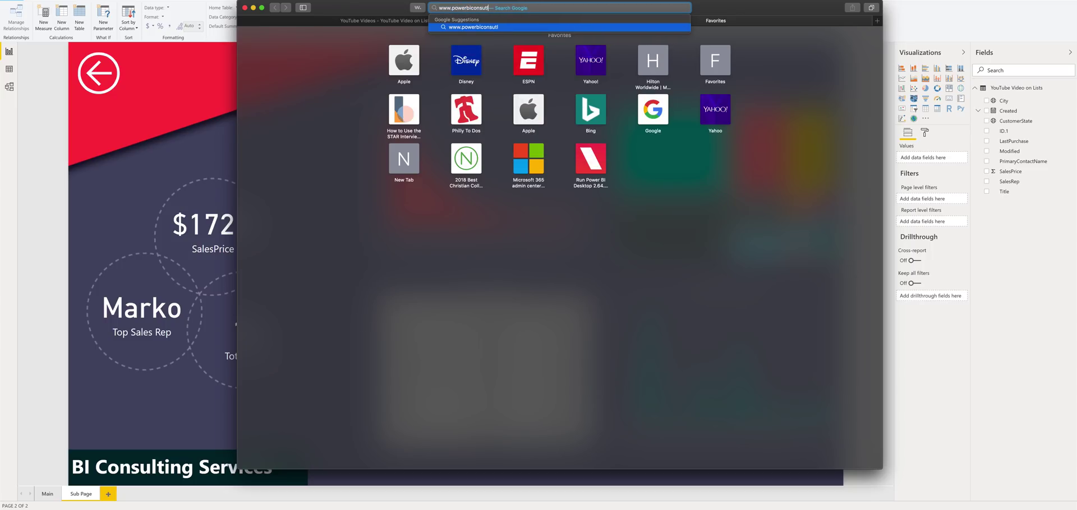
key(BackSpace)
key(BackSpace)
text(ltingservices.com)
key(Return)
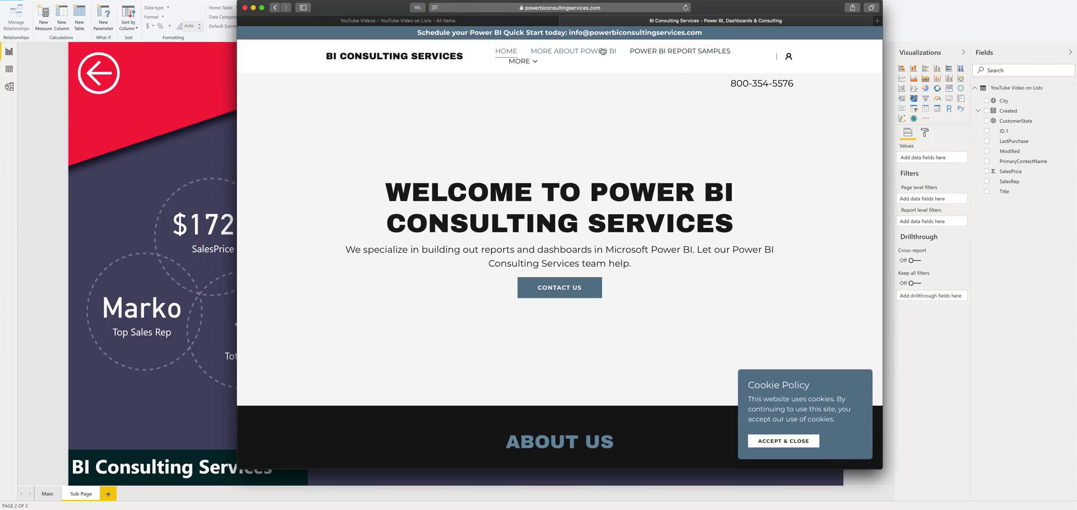
Visit the Free Report Downloads page from the MORE menu, then return HOME
mouse_move(528, 70)
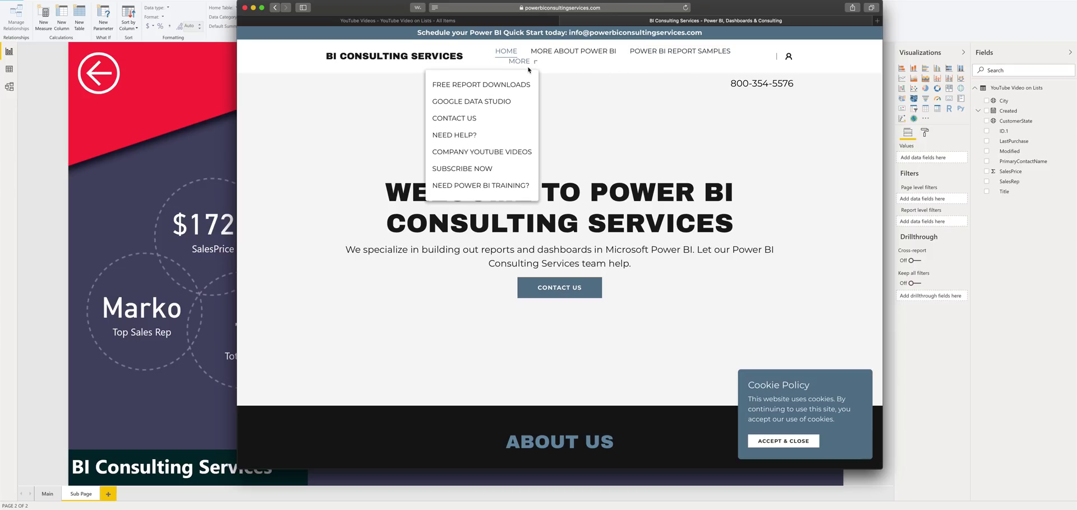
click(485, 87)
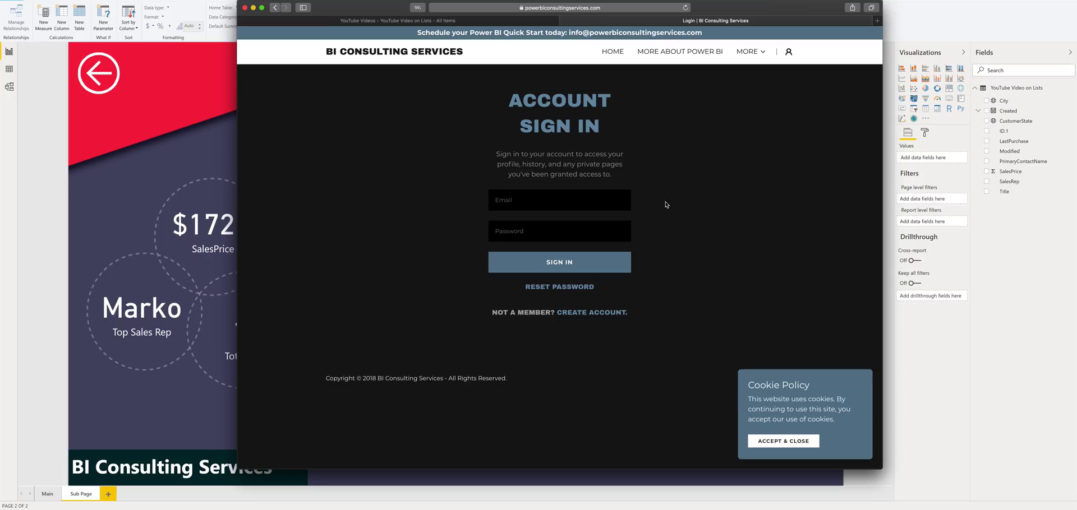
click(613, 51)
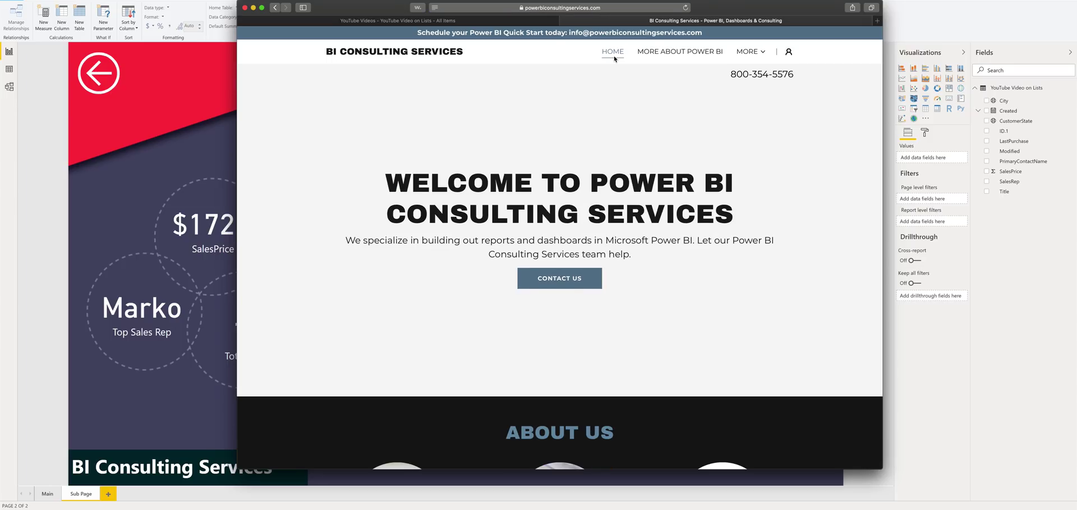
Accept & Close the cookie banner and scroll down to the How Can We Help? form
scroll(678, 205, down, 2)
scroll(679, 206, down, 1)
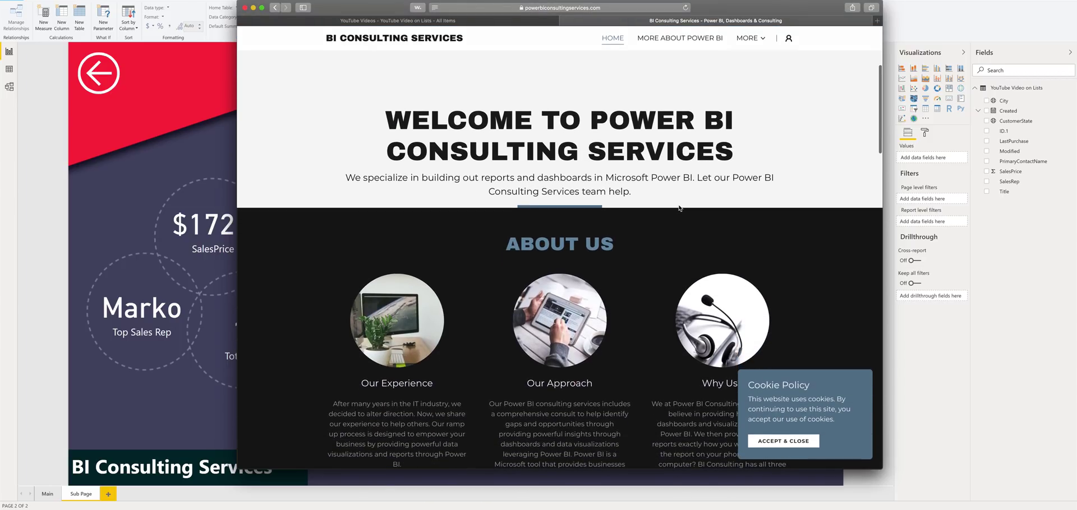
click(783, 440)
scroll(762, 421, down, 15)
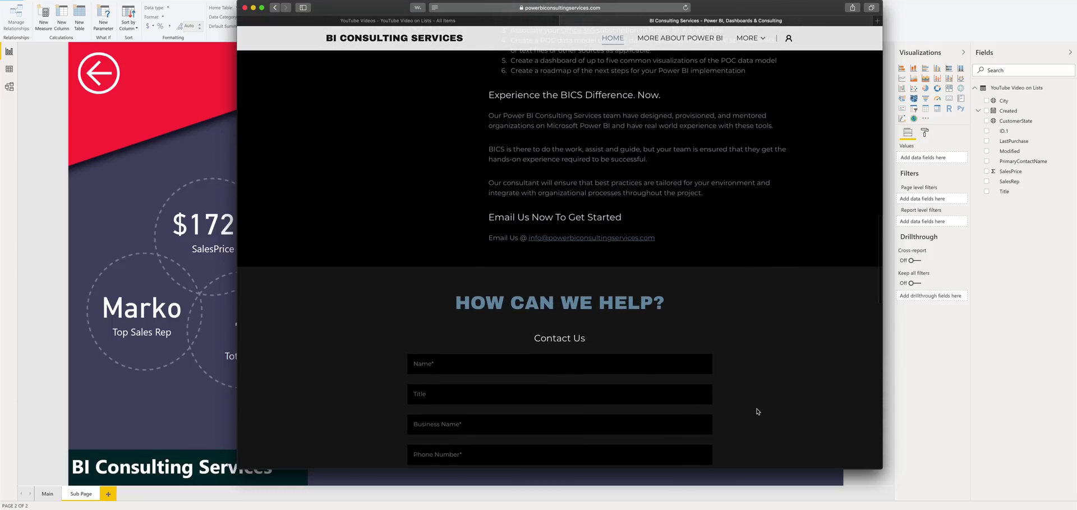
scroll(757, 412, down, 8)
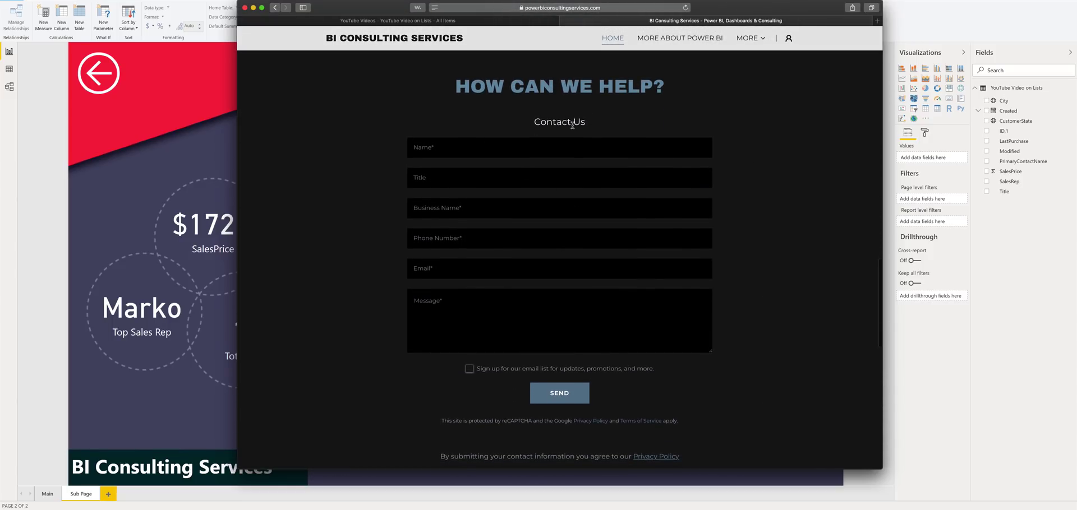